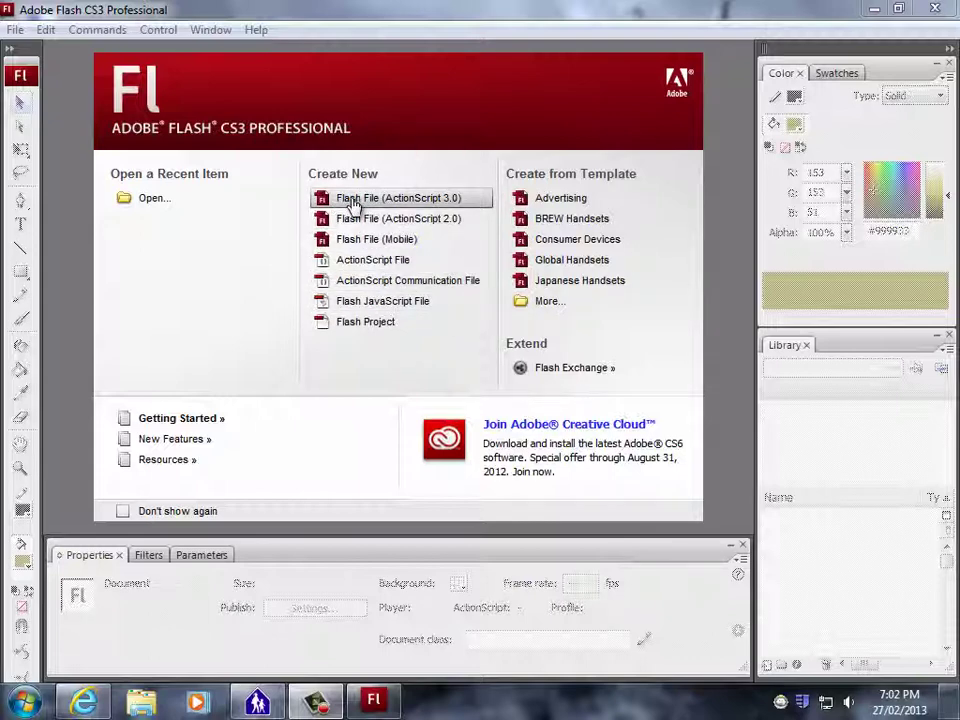
- Create a new Flash File (ActionScript 3.0) and draw a small olive circle near the middle of the stage with the Oval tool
click(430, 200)
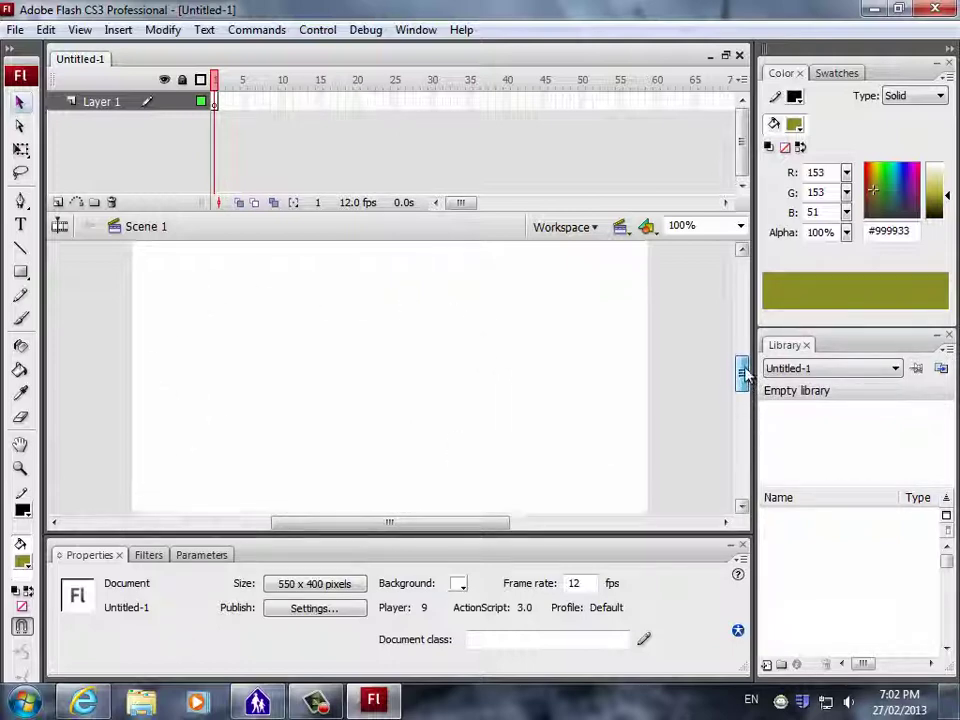
drag(744, 373, 744, 390)
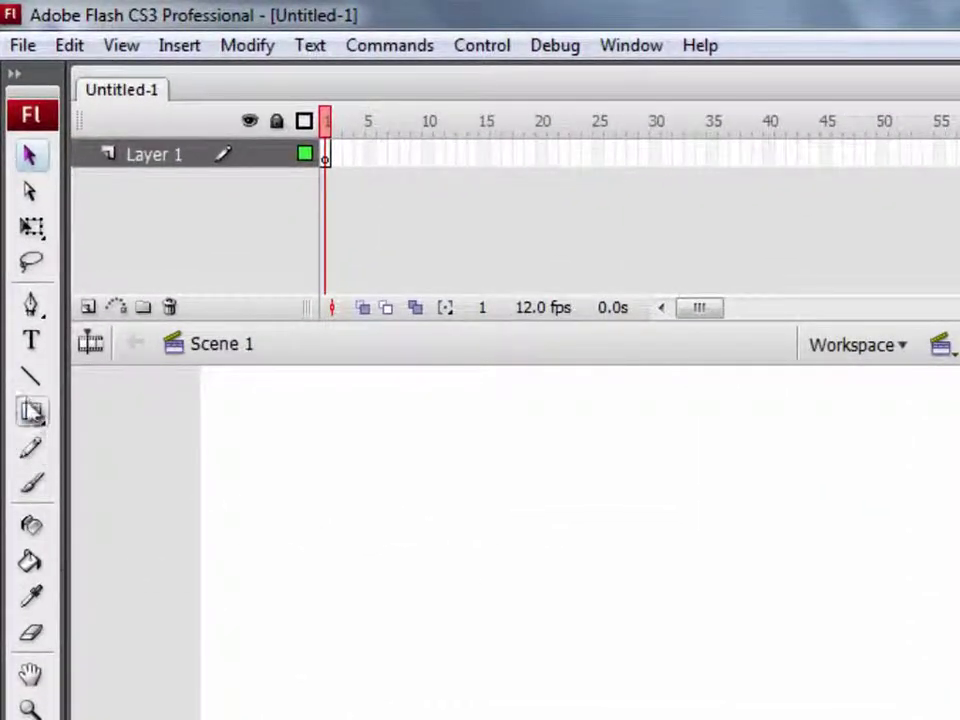
click(31, 413)
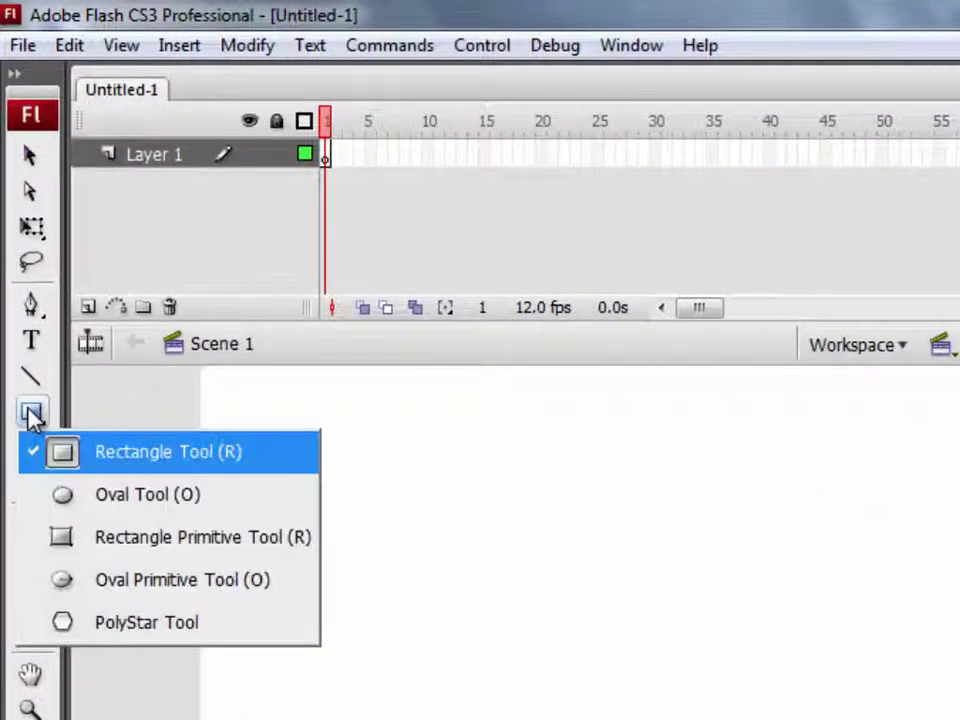
click(124, 500)
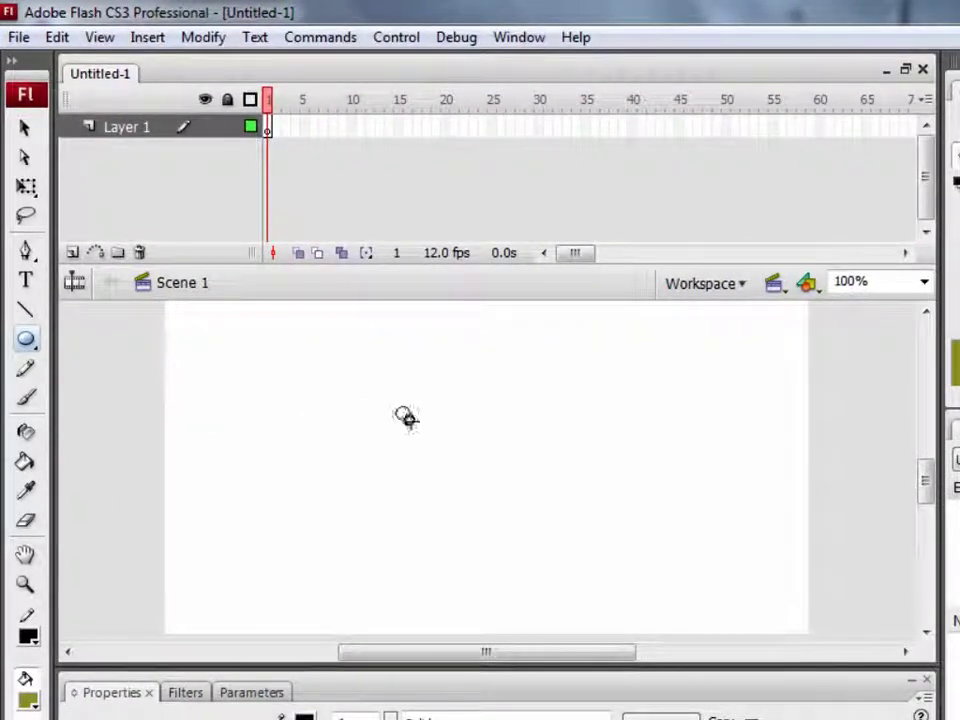
drag(408, 419, 450, 460)
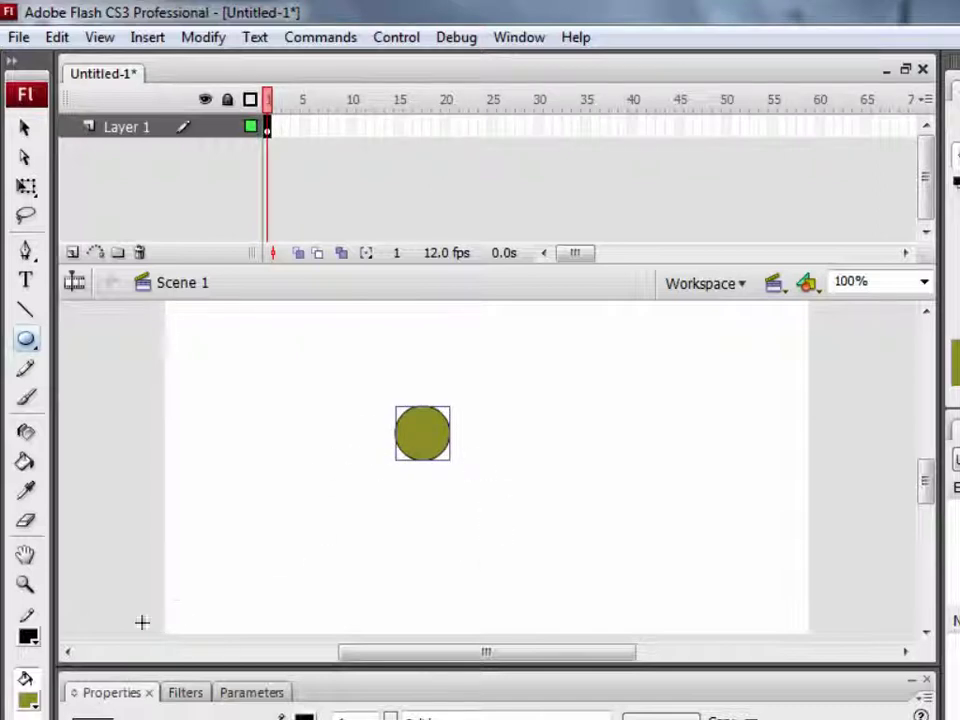
- Check that Object Drawing mode is enabled for the Oval tool
click(25, 127)
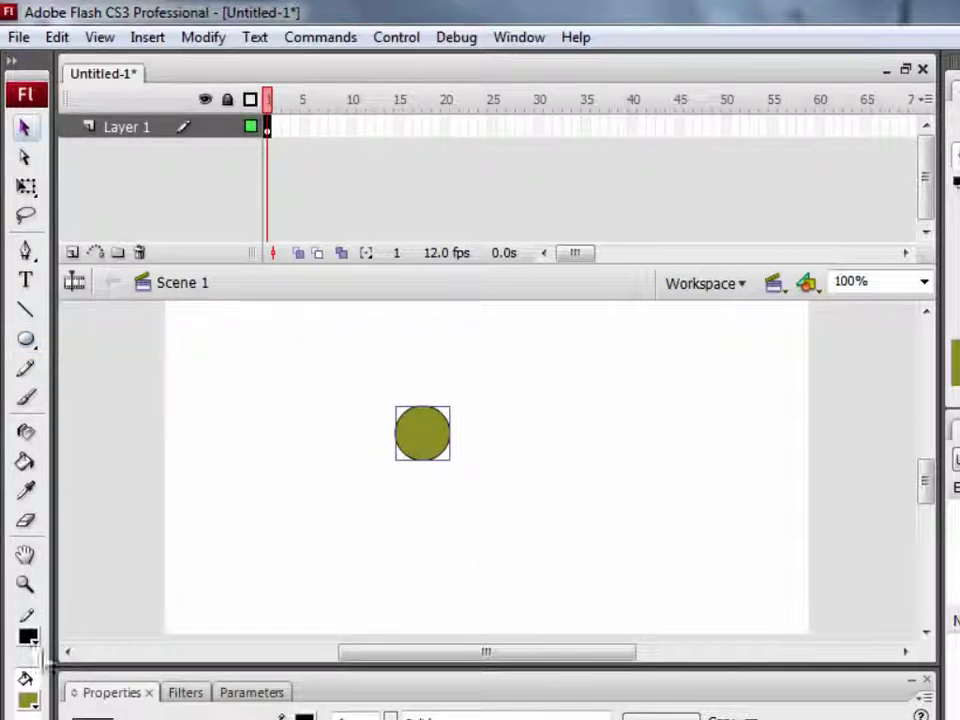
click(26, 339)
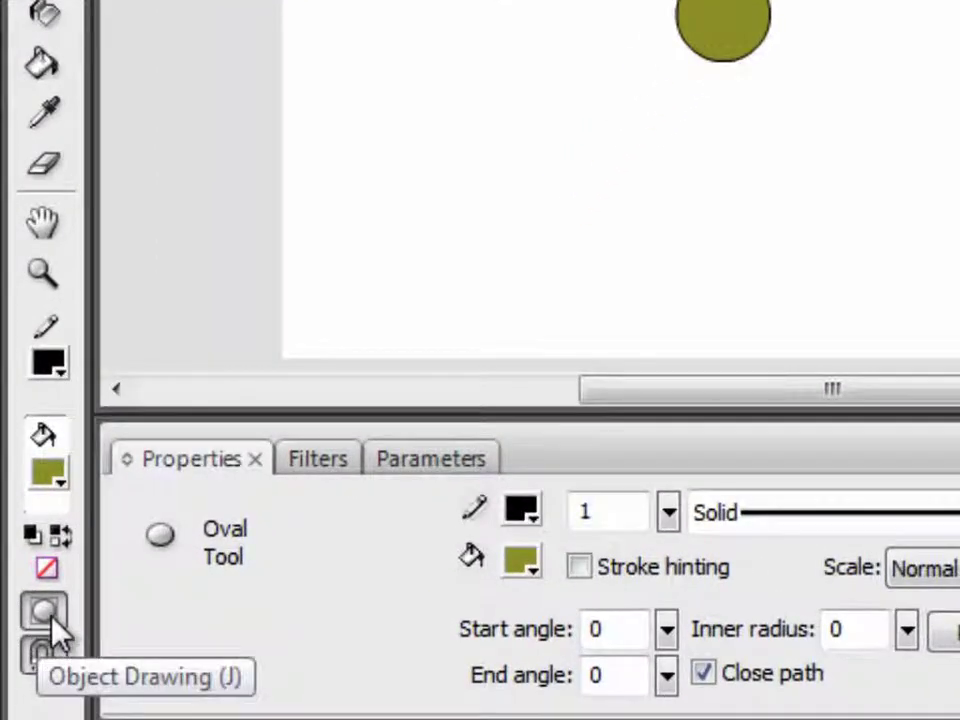
click(46, 612)
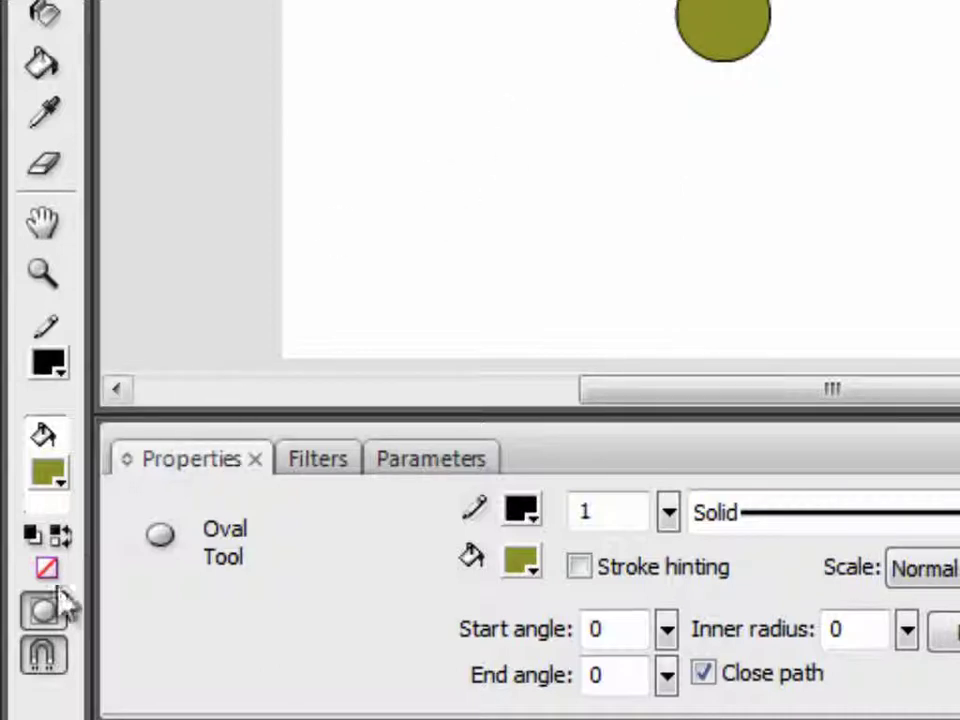
click(43, 614)
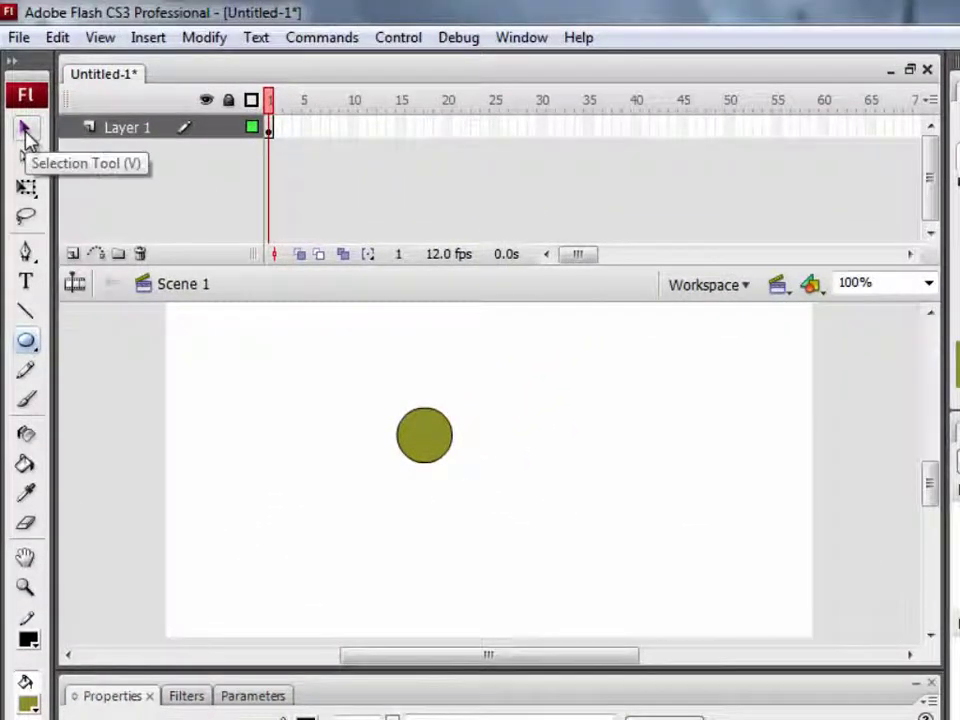
- Select the circle and insert a keyframe at frame 10 of Layer 1
click(26, 132)
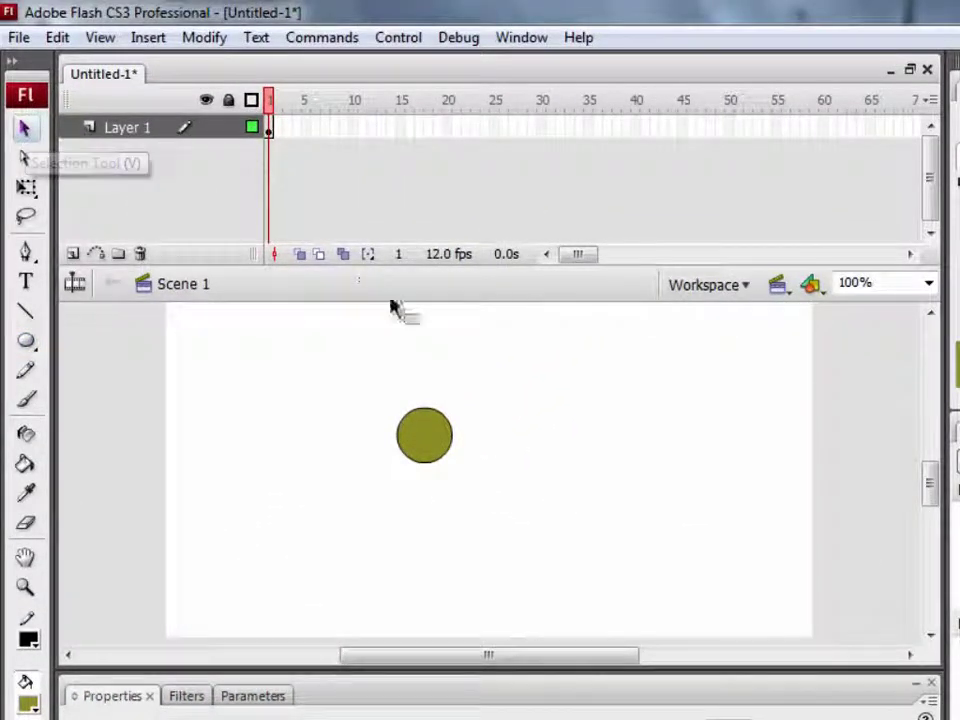
click(440, 443)
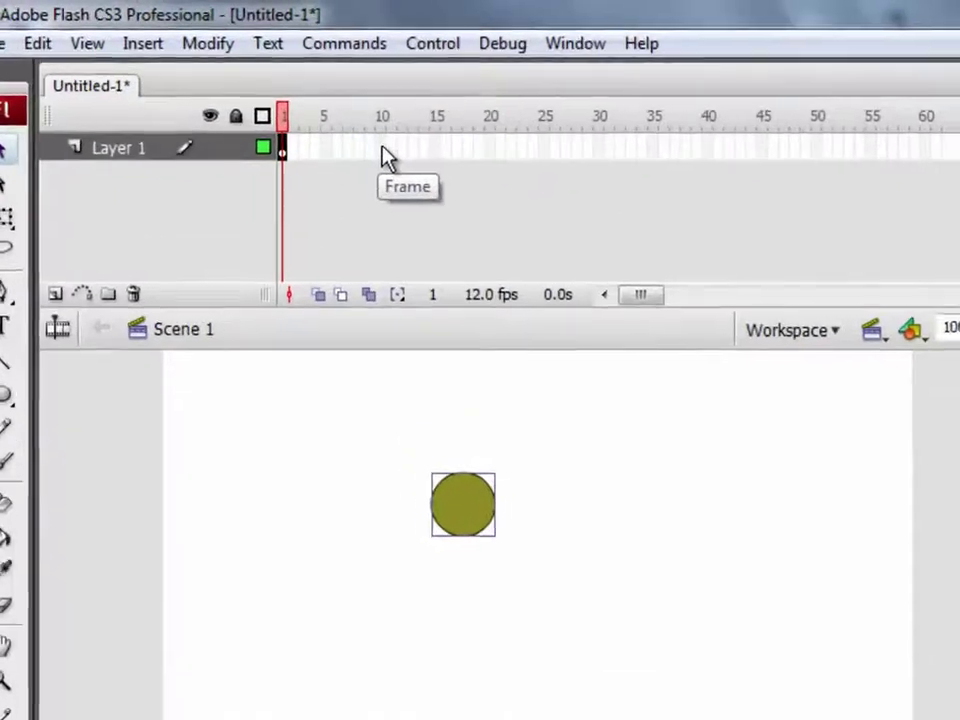
right_click(355, 131)
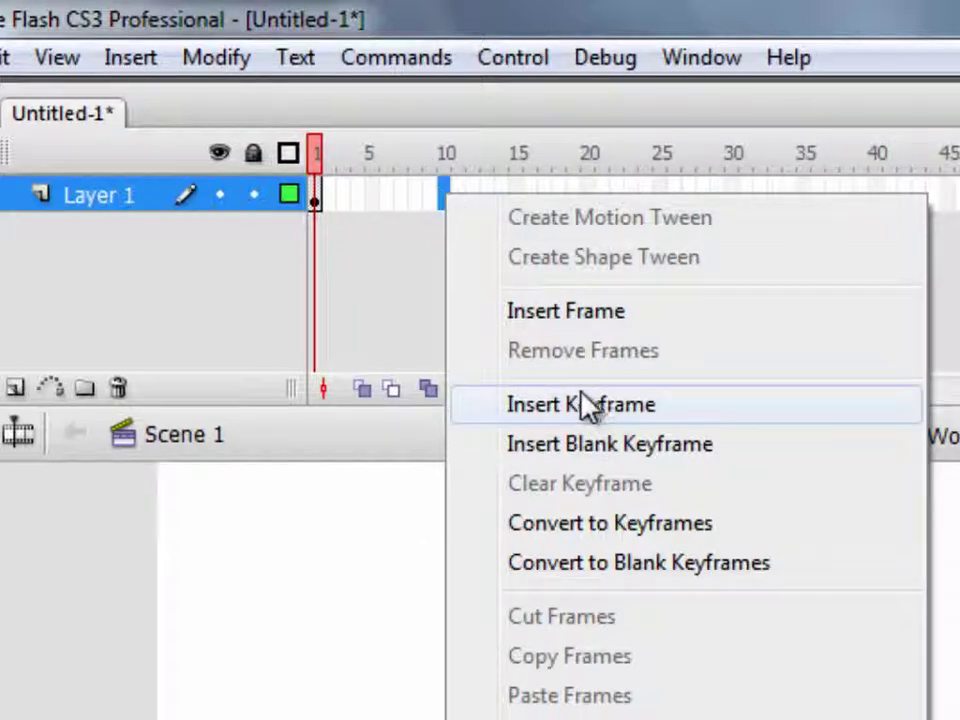
click(600, 405)
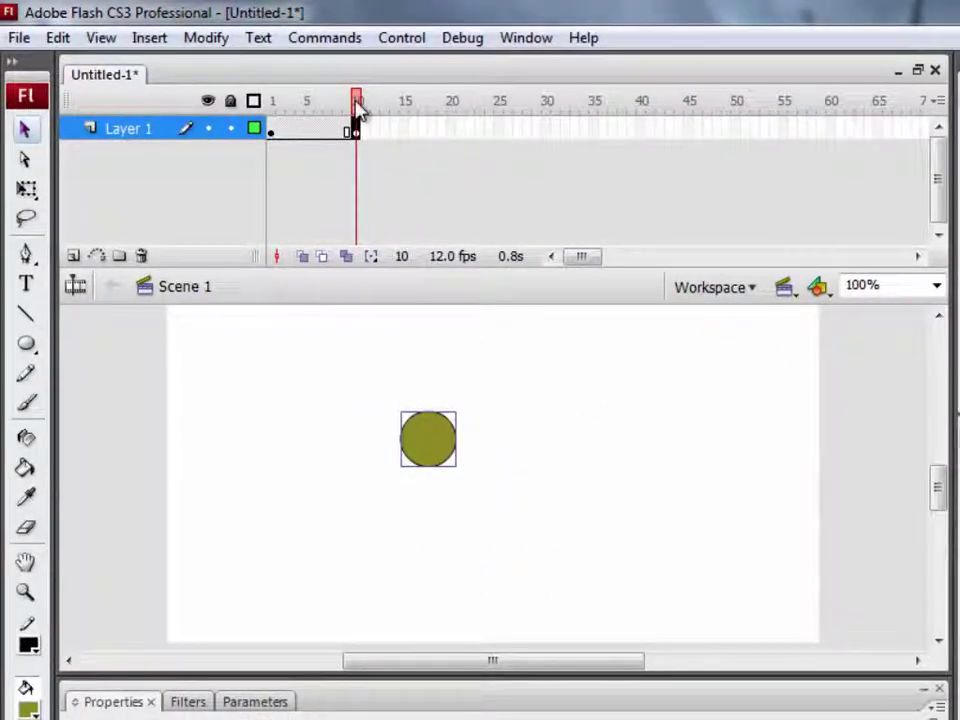
- At frame 10, move the circle straight down to the bottom edge of the stage
mouse_move(367, 112)
mouse_down()
mouse_move(269, 121)
mouse_move(360, 128)
mouse_up()
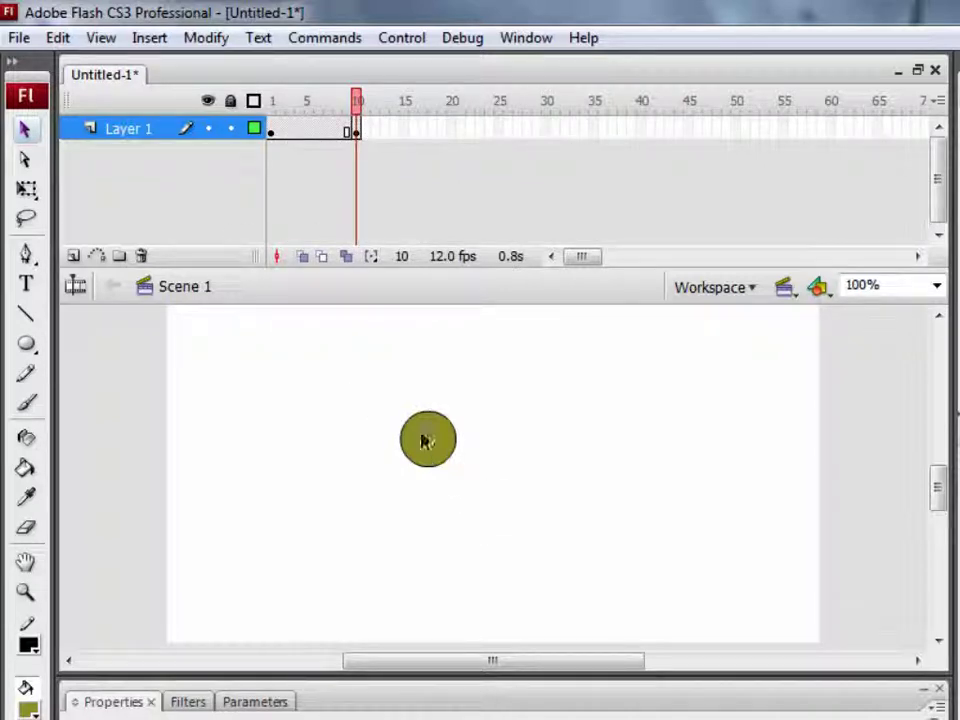
click(27, 133)
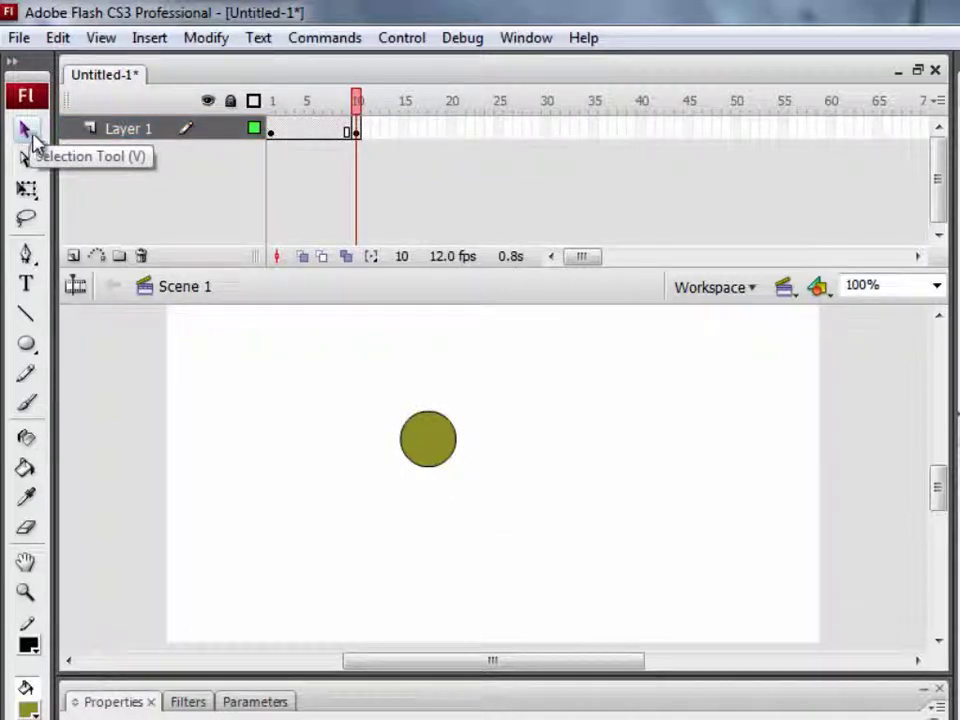
drag(428, 450, 440, 614)
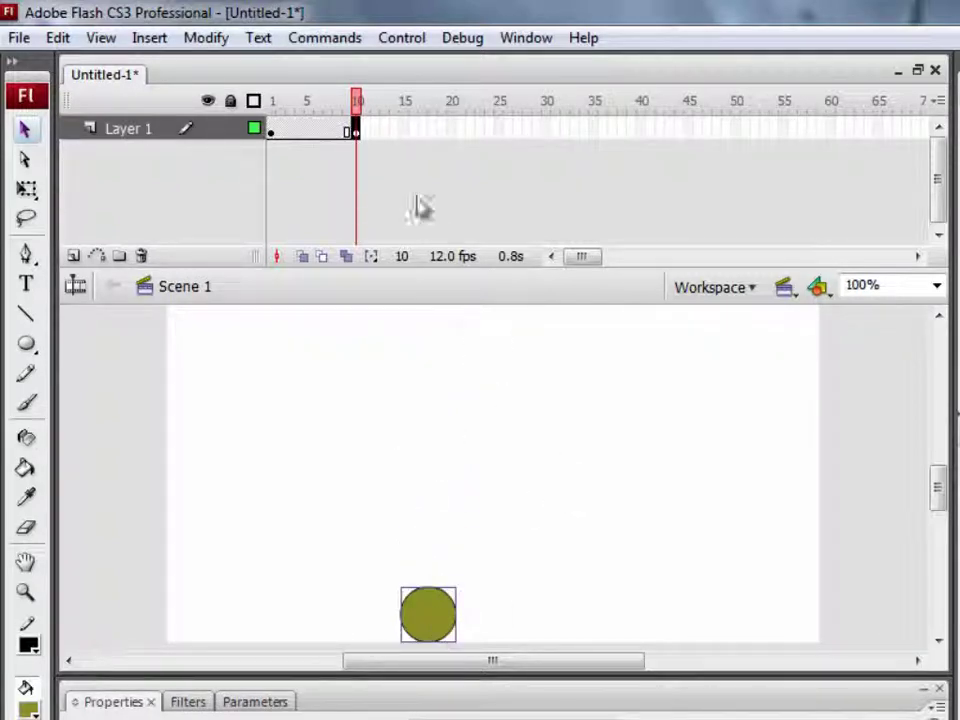
mouse_move(356, 101)
mouse_down()
mouse_move(274, 107)
mouse_move(356, 113)
mouse_up()
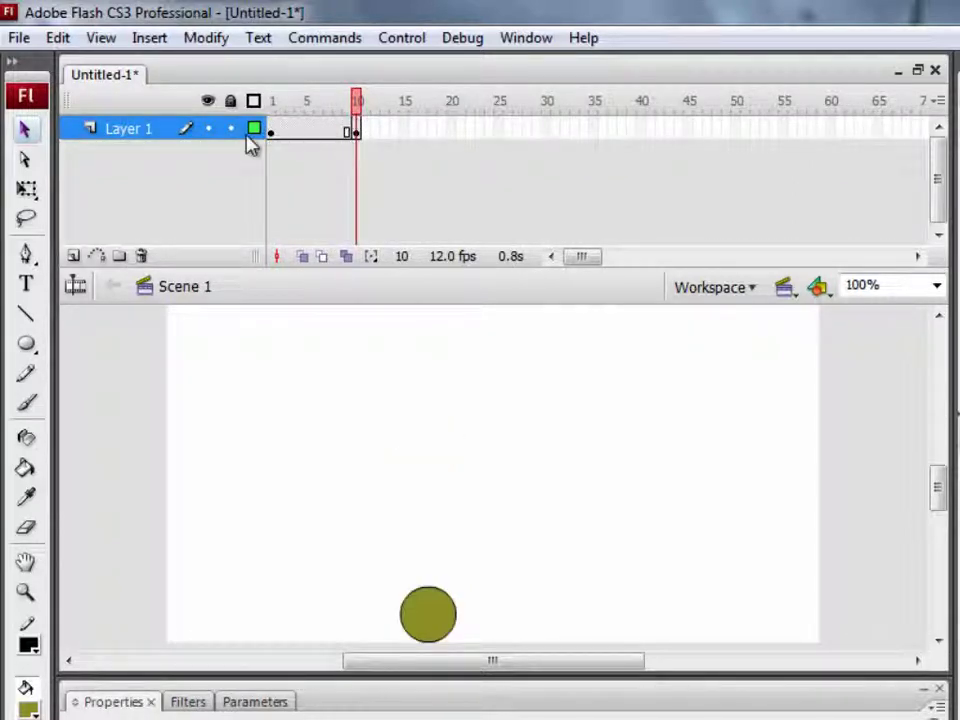
right_click(301, 134)
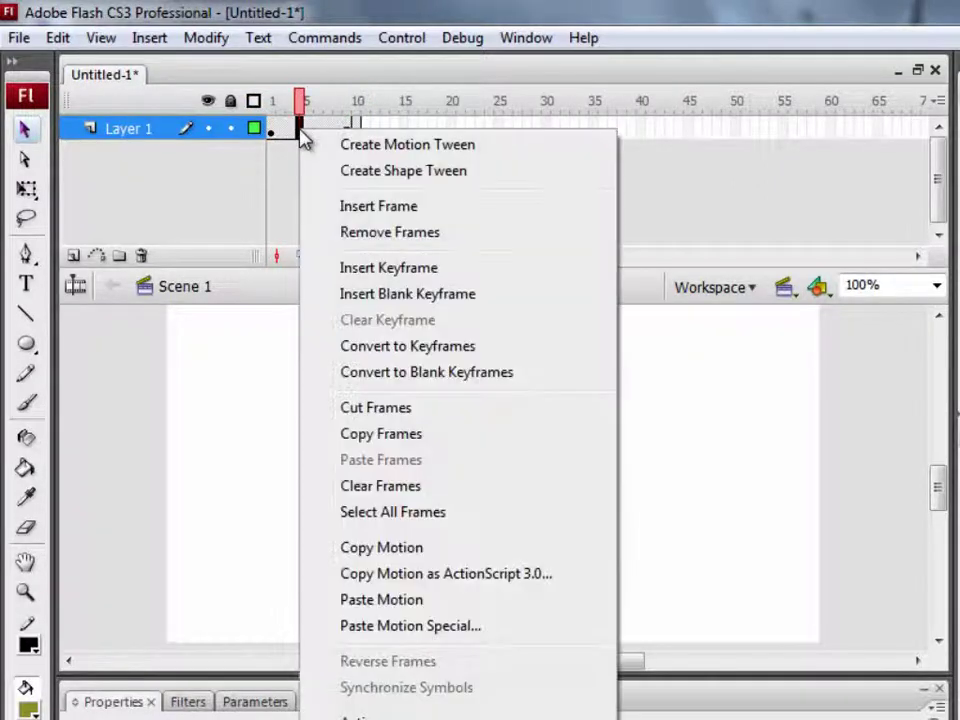
click(383, 148)
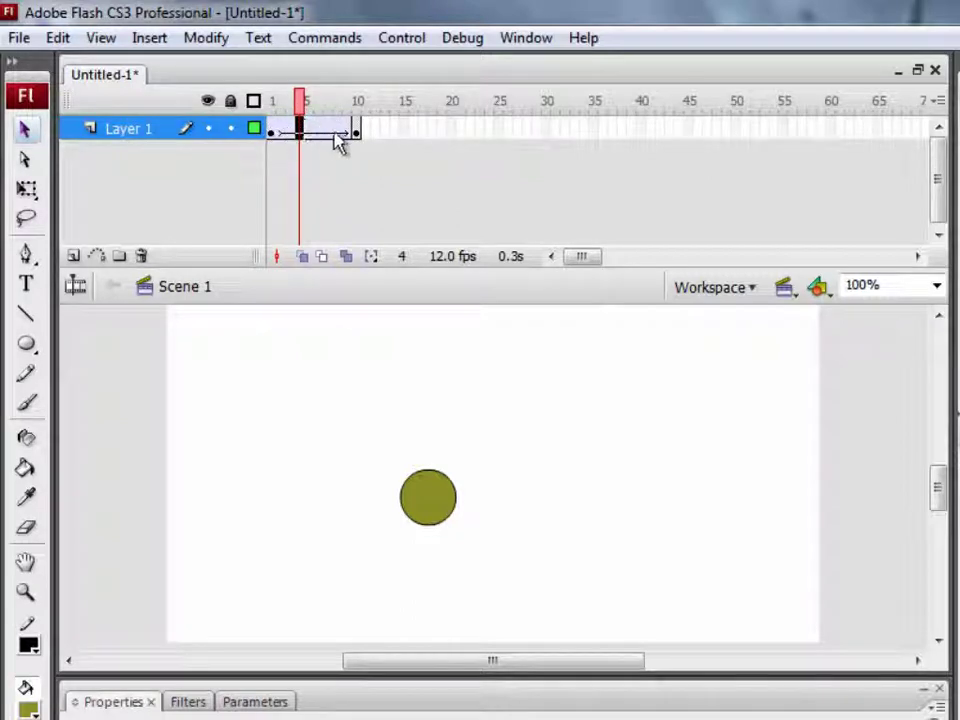
key(ctrl+z)
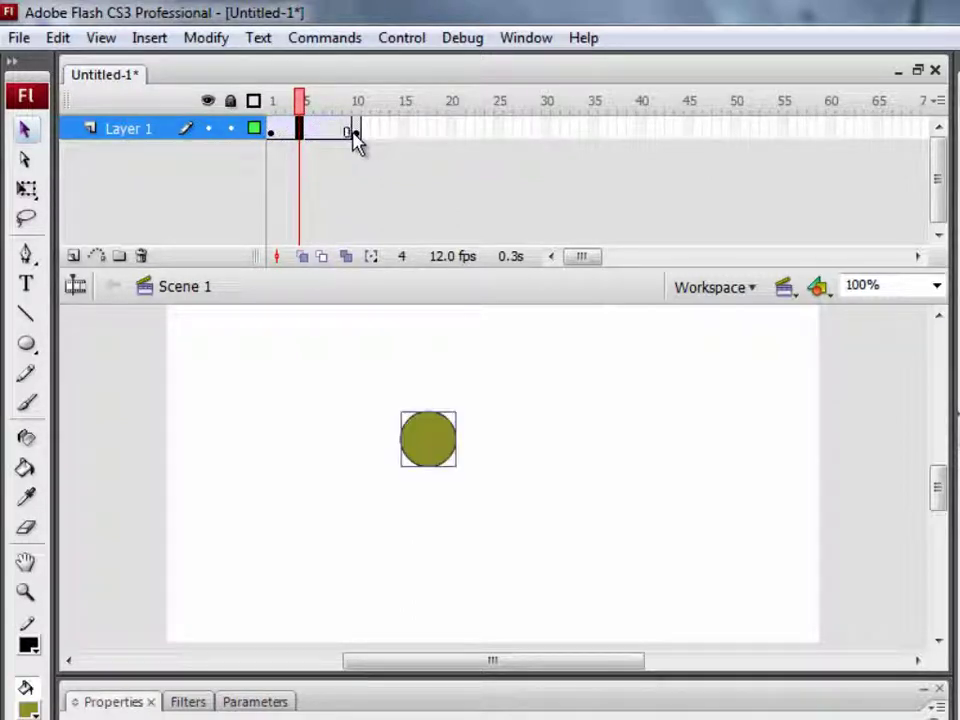
- Create a motion tween between frames 1 and 10 and scrub through it to preview the falling ball
right_click(306, 127)
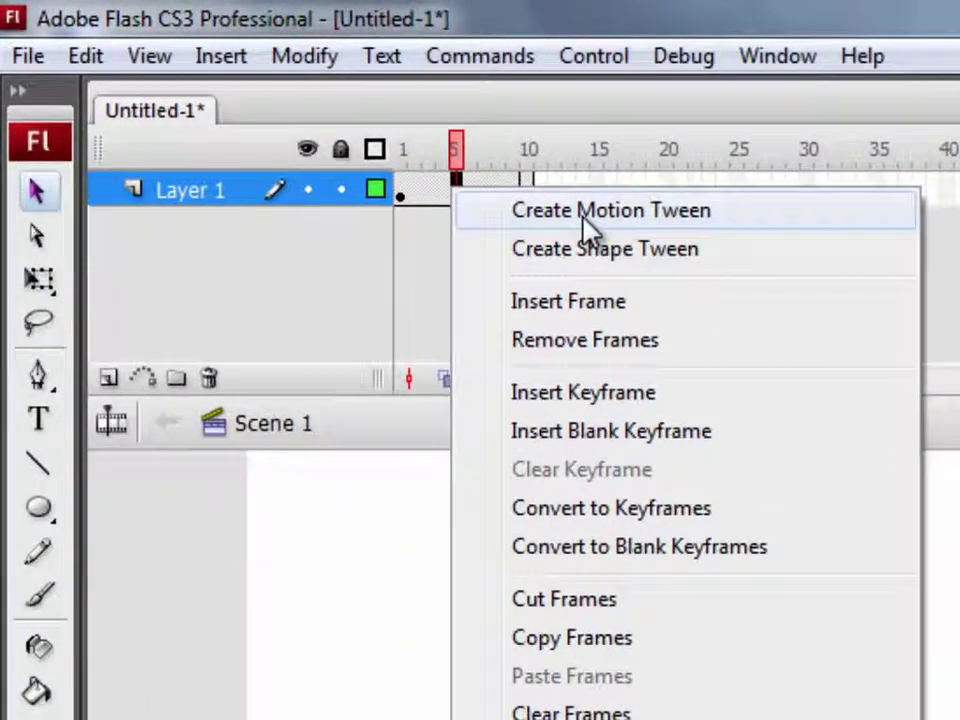
click(590, 228)
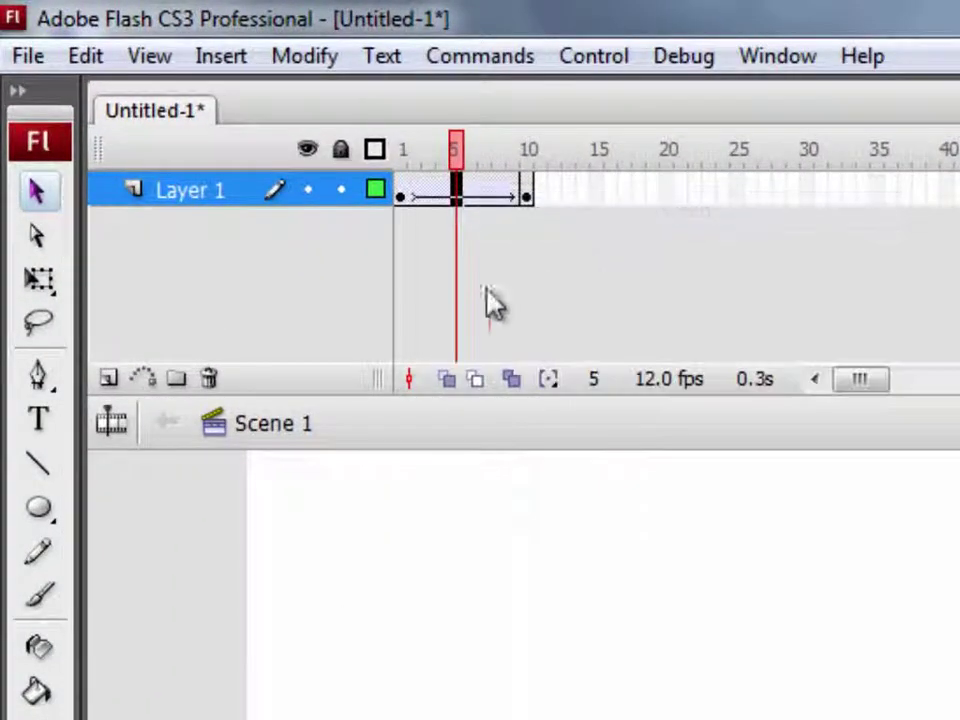
click(440, 160)
drag(440, 160, 405, 158)
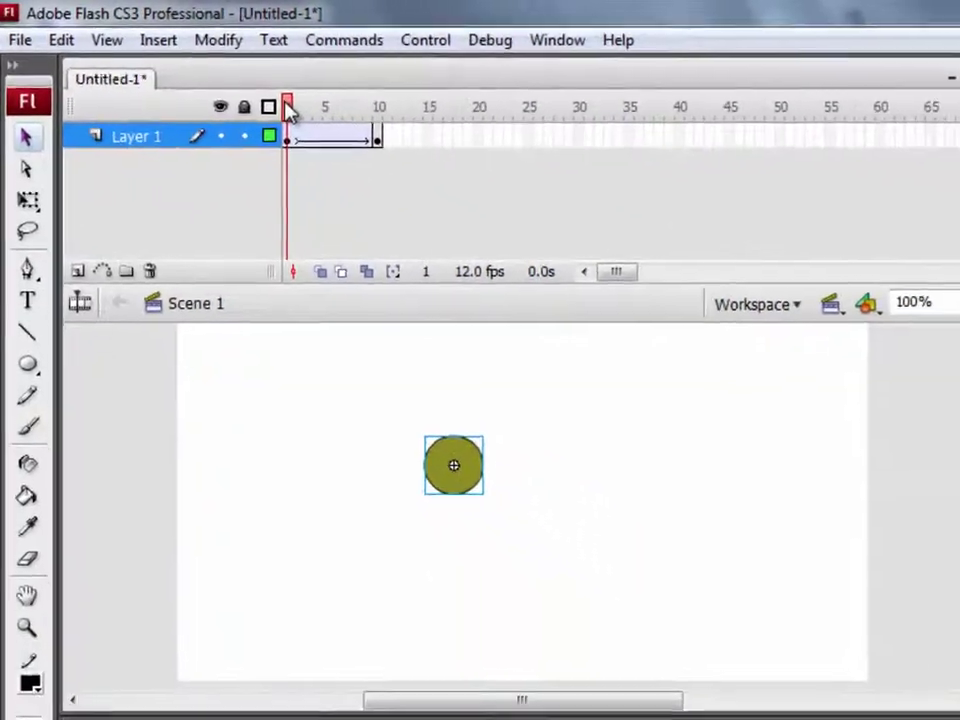
drag(288, 112, 358, 118)
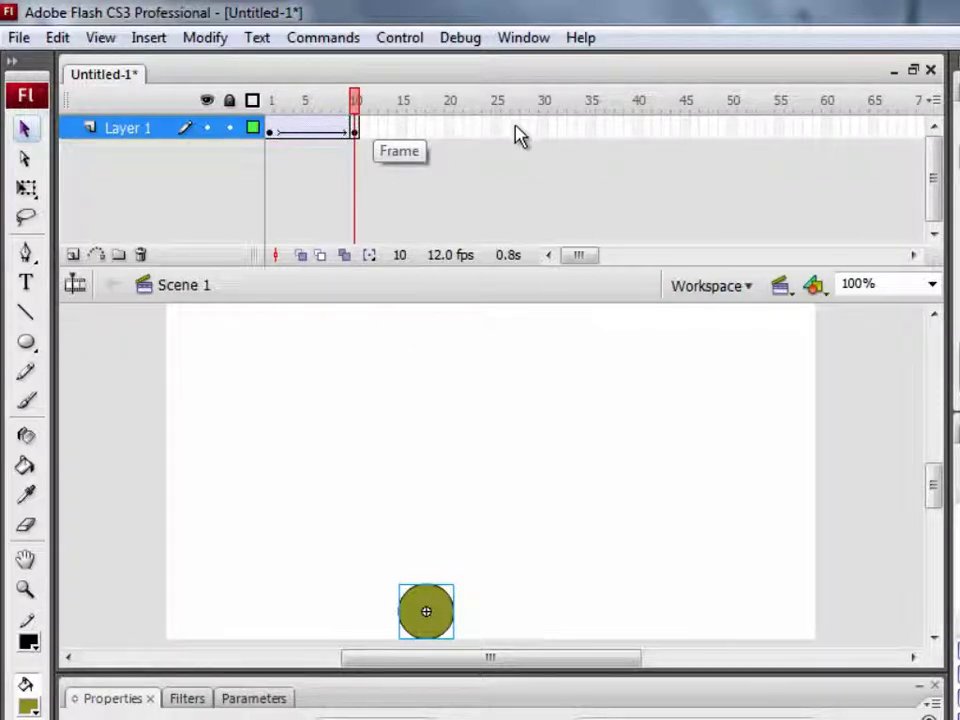
- Insert a keyframe at frame 20 of Layer 1 and delete the ball from that frame
click(448, 130)
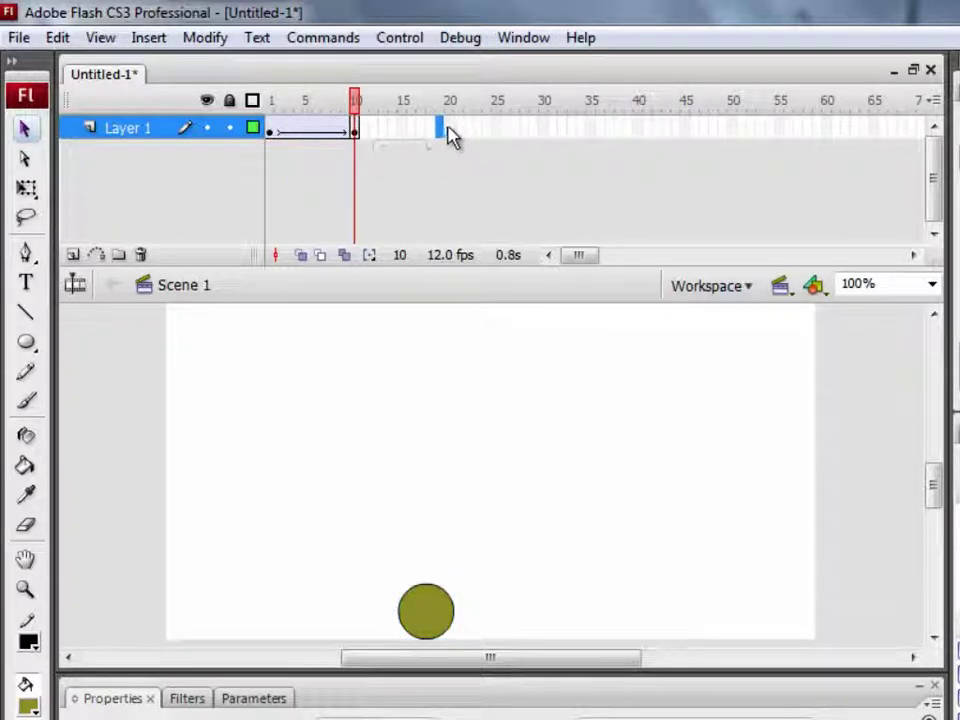
right_click(448, 128)
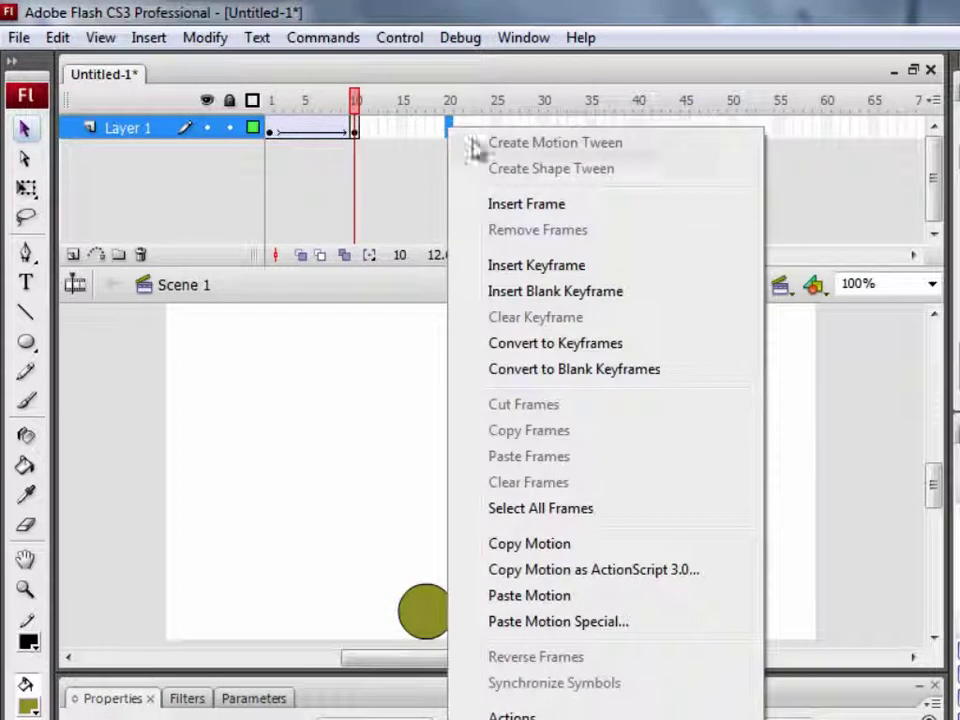
click(491, 265)
mouse_move(449, 106)
mouse_down()
mouse_move(272, 104)
mouse_move(456, 115)
mouse_up()
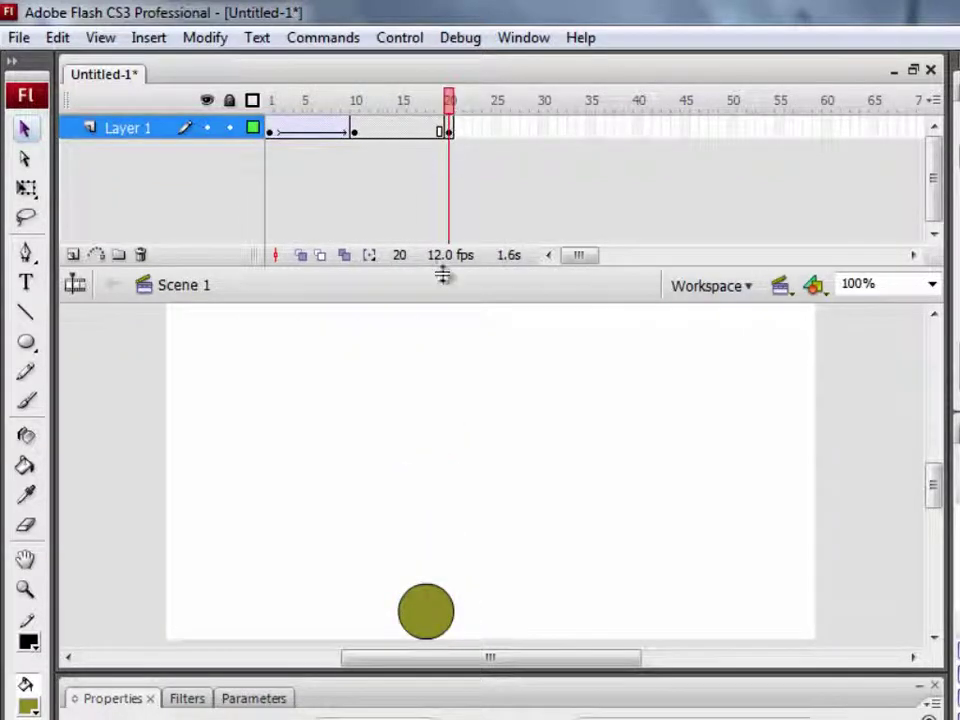
click(426, 594)
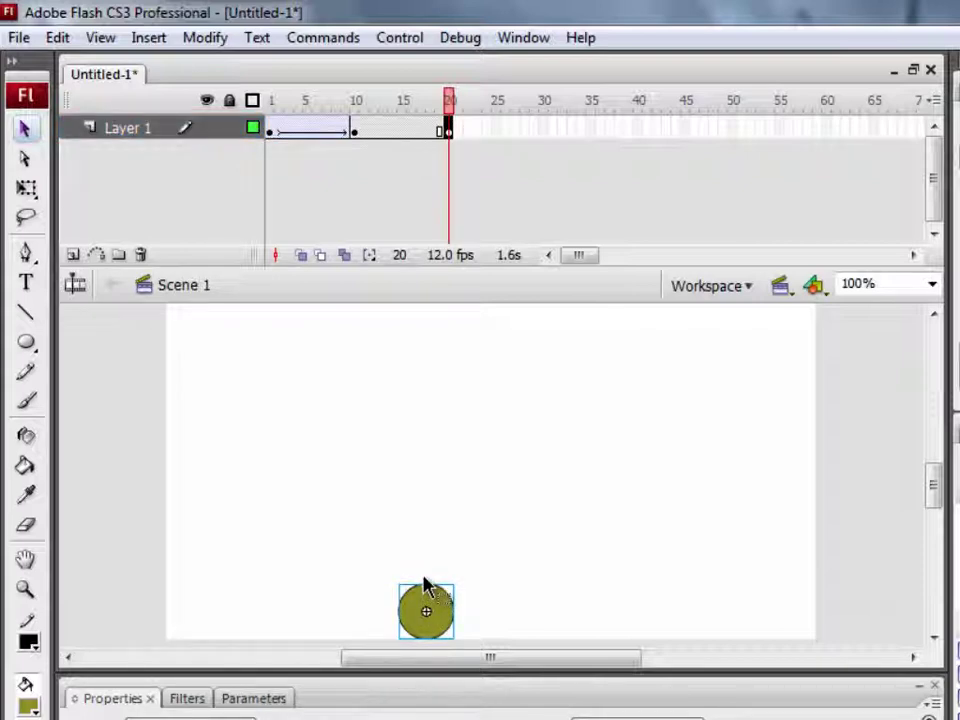
- Copy the ball from frame 1, paste it in place on frame 20, and review its positions at frames 10 and 20
drag(452, 100, 268, 132)
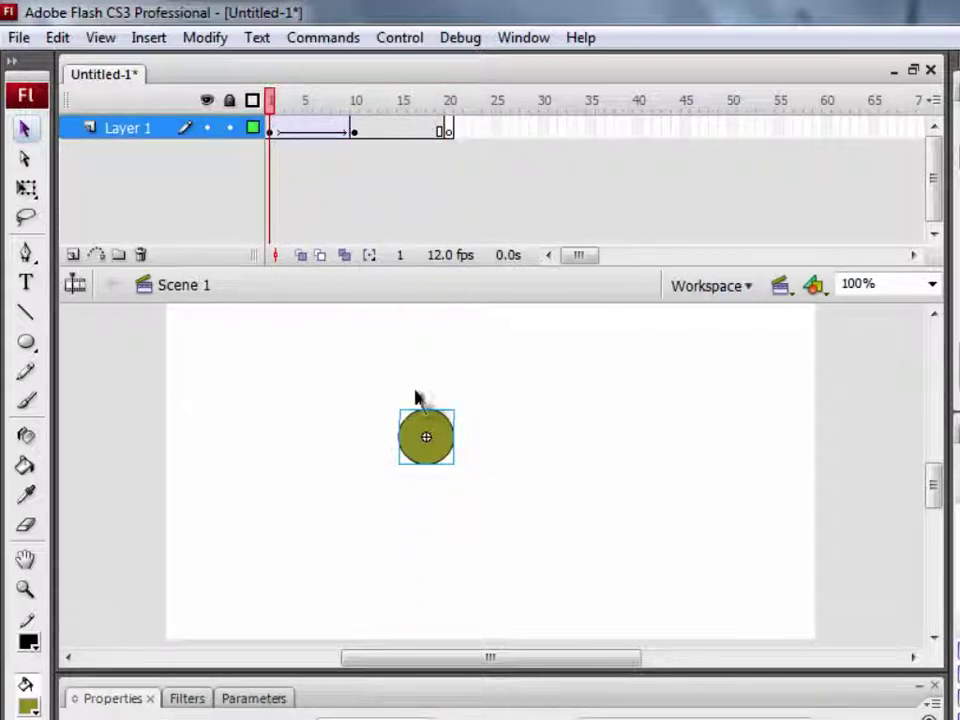
click(430, 432)
click(57, 37)
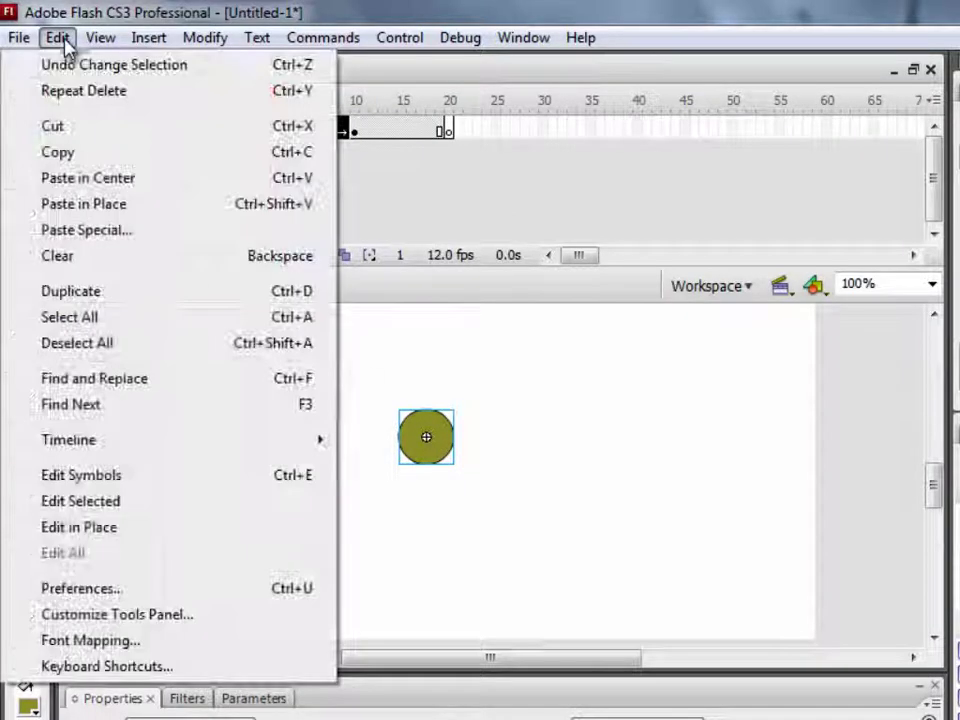
click(84, 153)
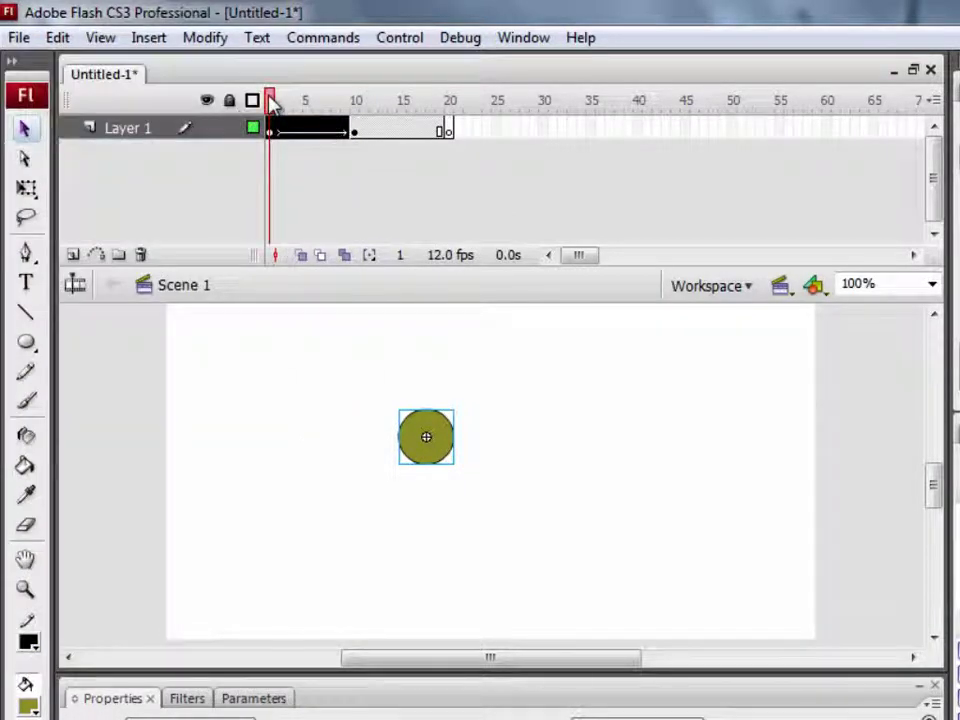
drag(272, 100, 450, 129)
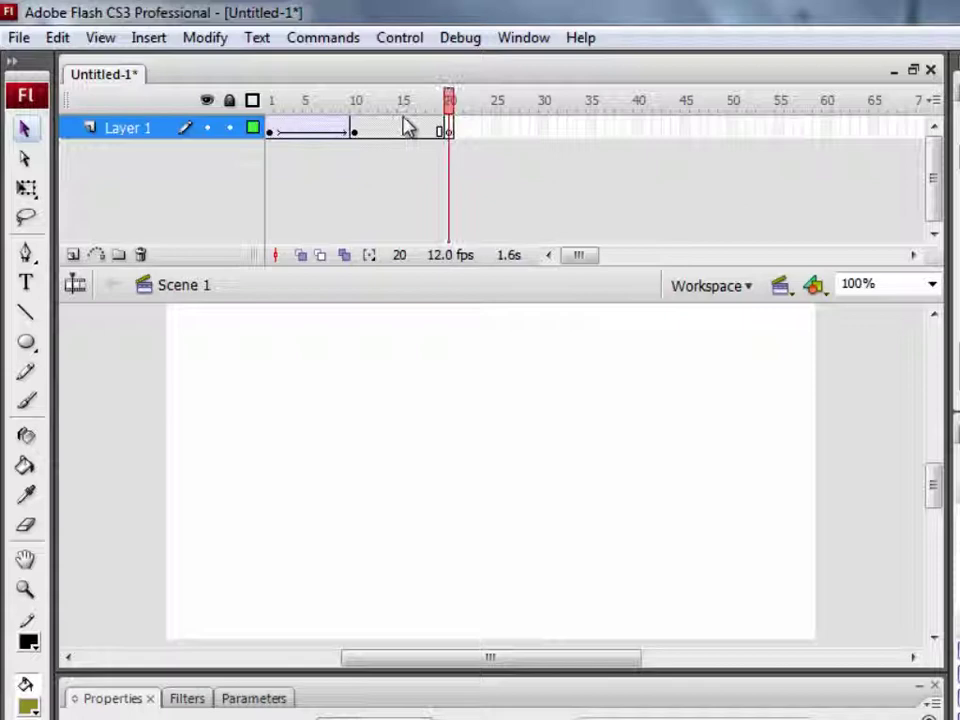
click(57, 37)
click(88, 204)
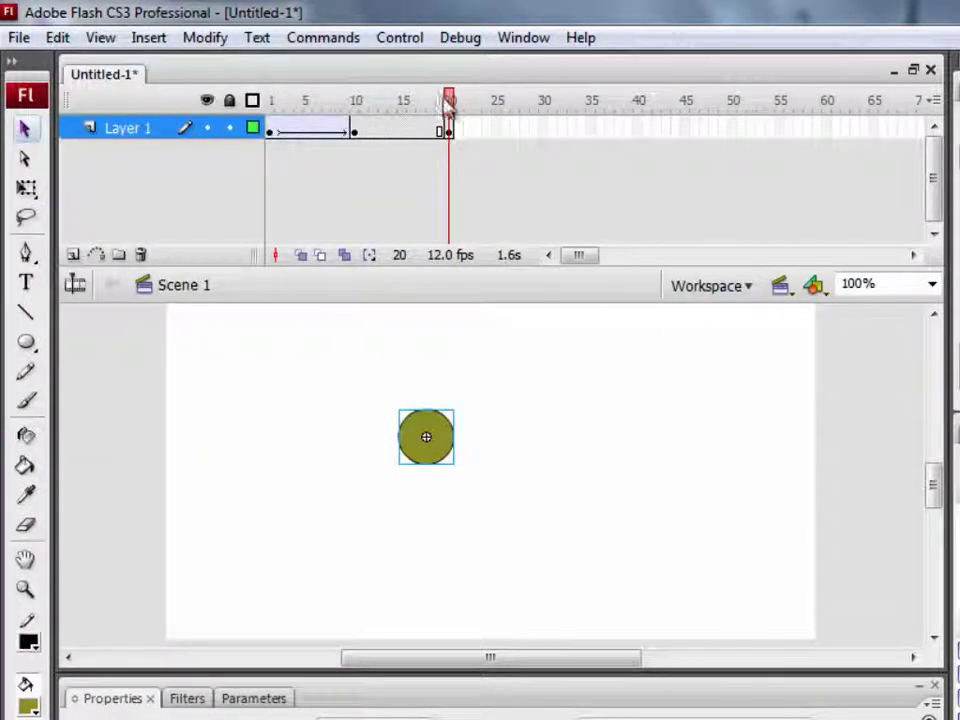
drag(450, 110, 356, 131)
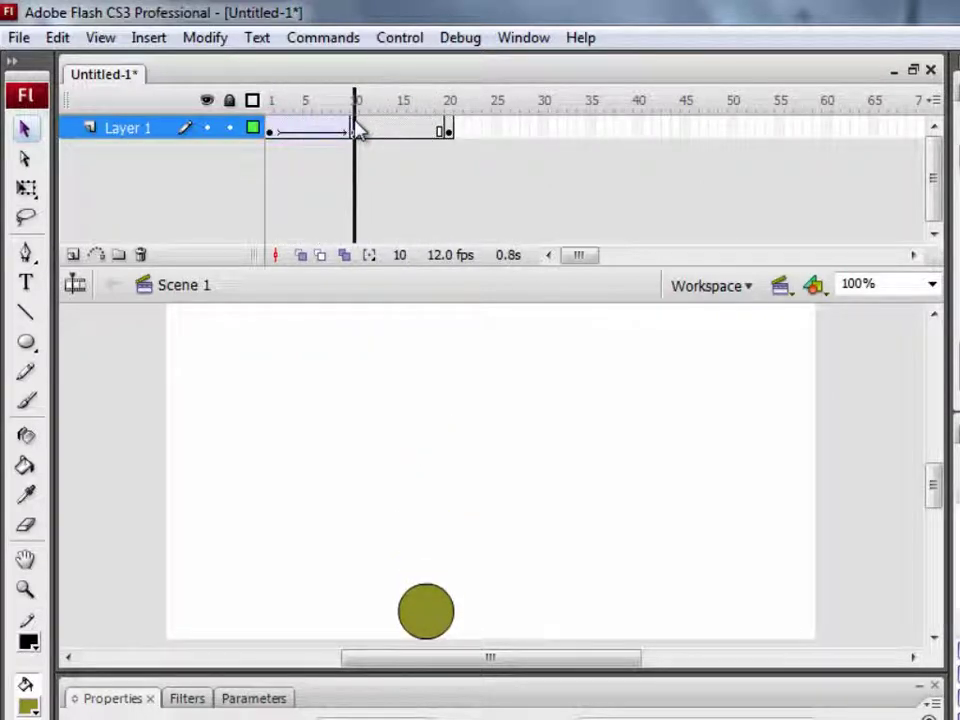
drag(359, 126, 451, 134)
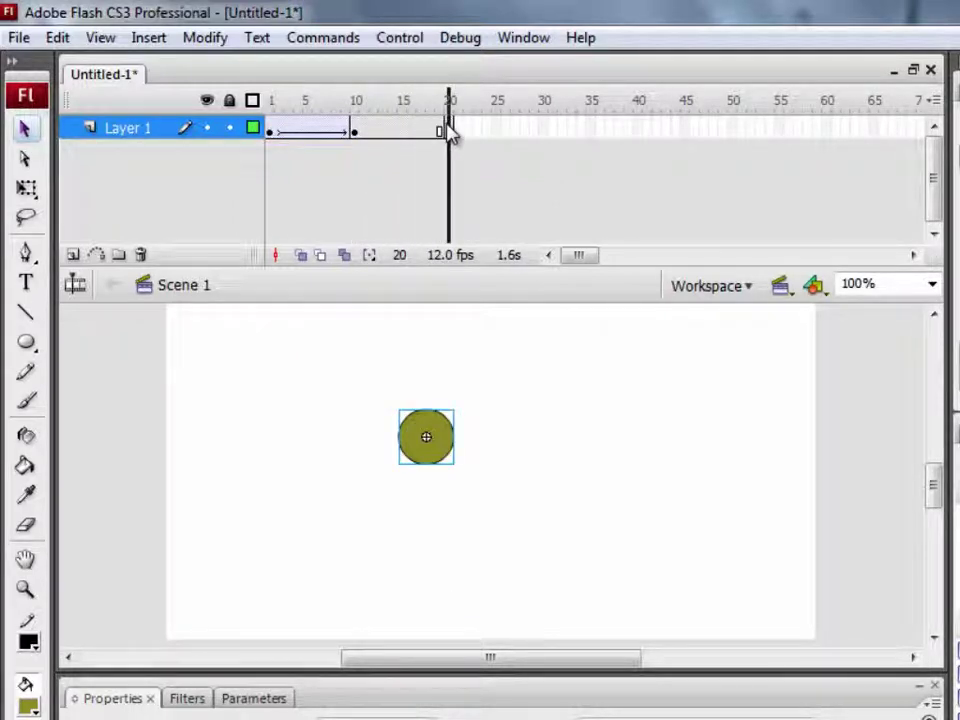
- Create a motion tween between frames 10 and 20 and scrub through it to preview the ball's rise
right_click(393, 131)
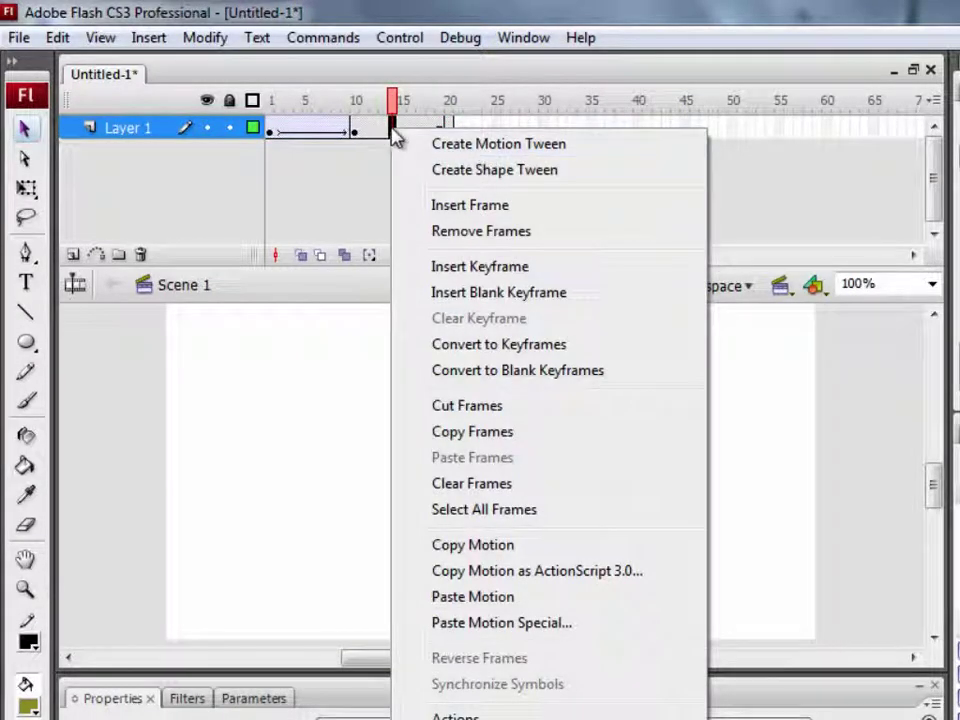
click(477, 147)
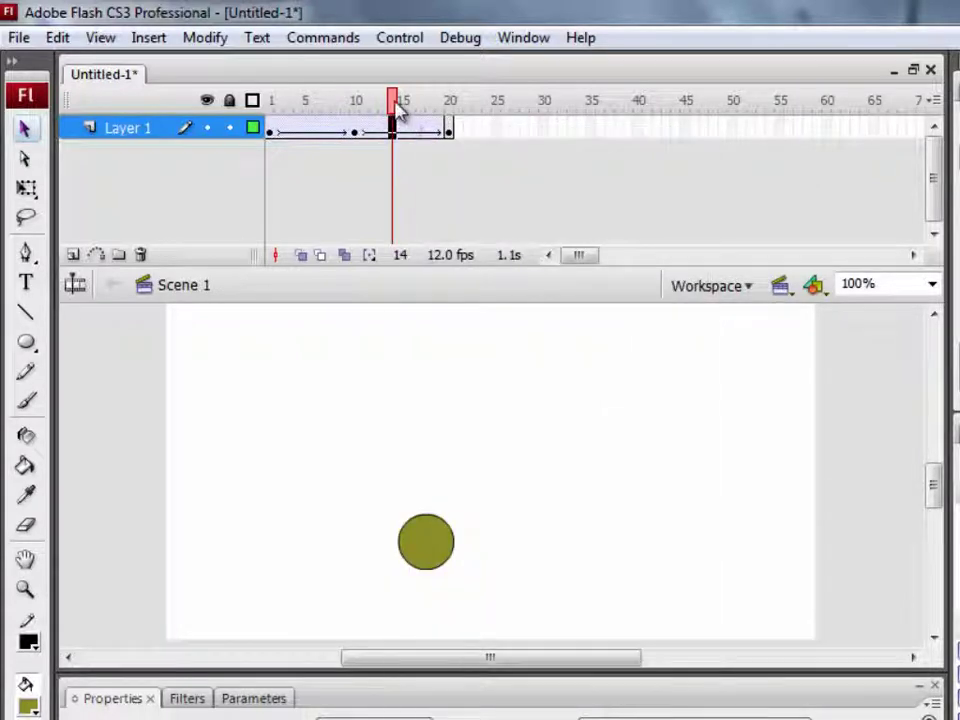
drag(398, 101, 449, 112)
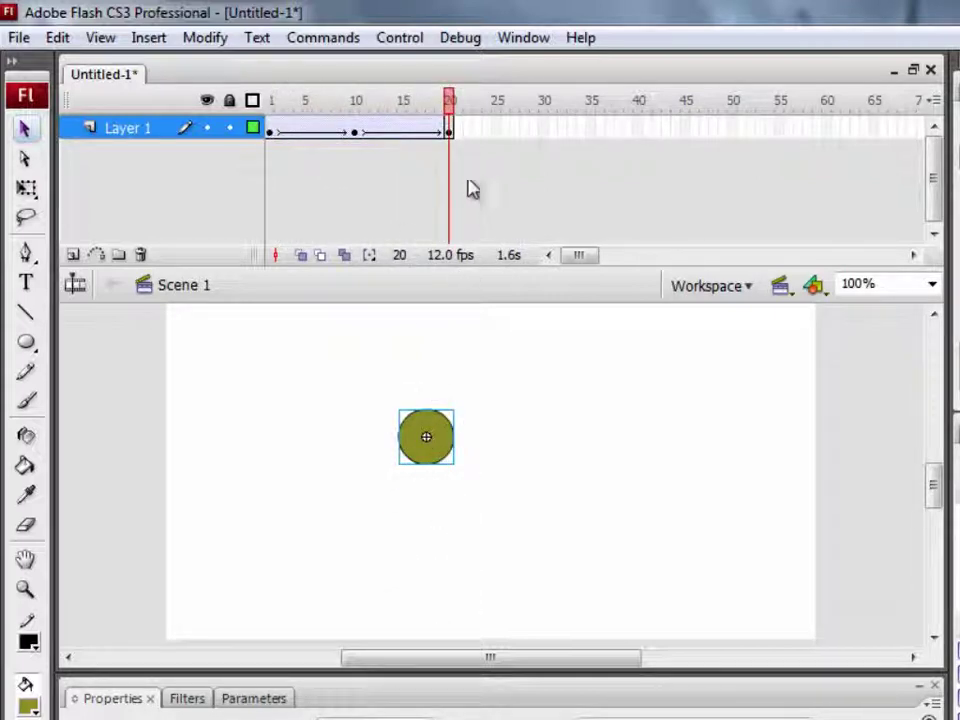
drag(450, 112, 356, 118)
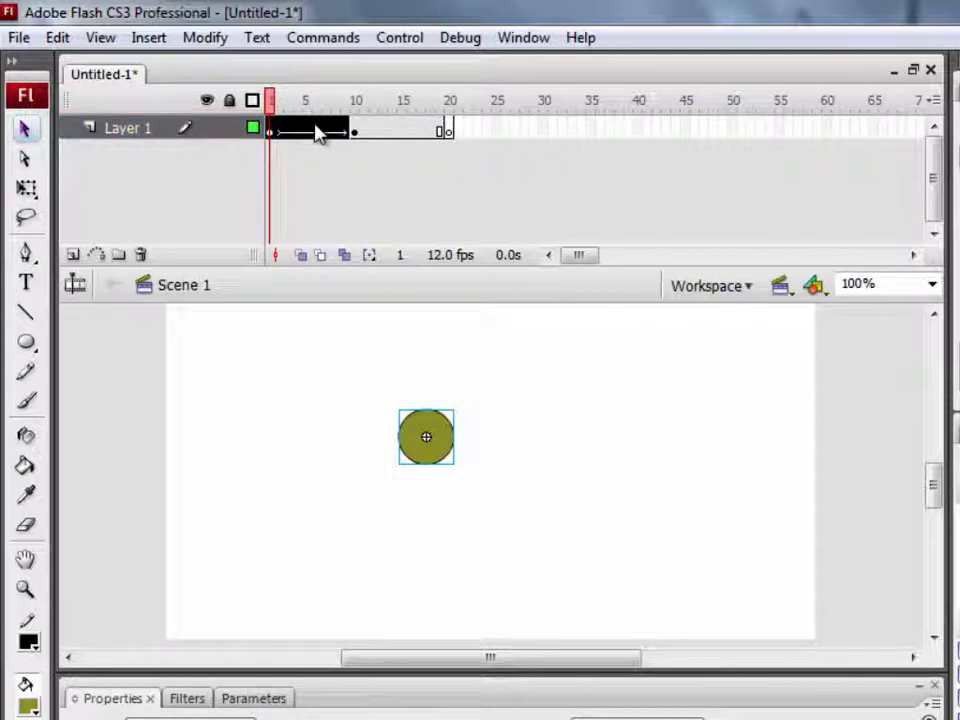
- Undo the edits back to before the frame 20 keyframe was added, and insert a keyframe at frame 15 instead
key(ctrl+z)
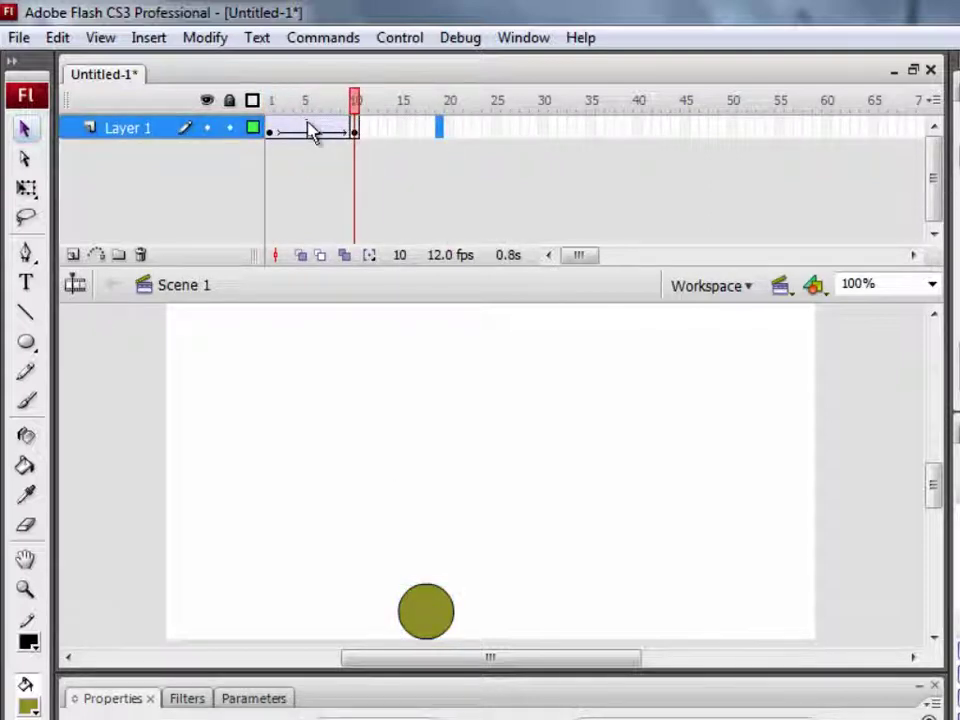
drag(330, 105, 362, 133)
right_click(402, 130)
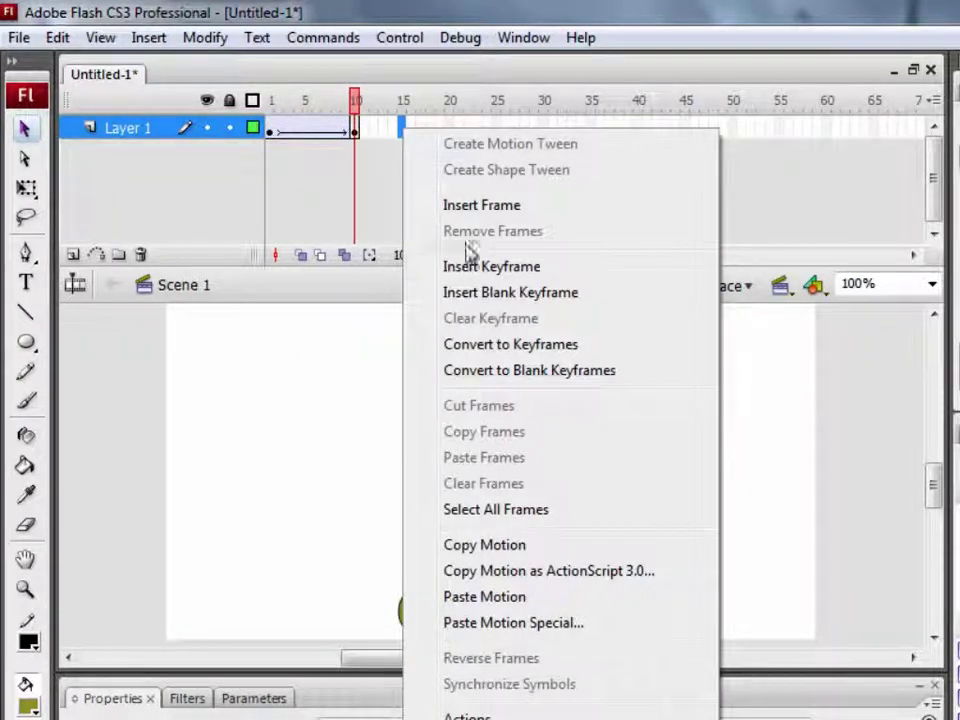
click(484, 268)
mouse_move(403, 102)
mouse_down()
mouse_move(358, 110)
mouse_move(401, 104)
mouse_up()
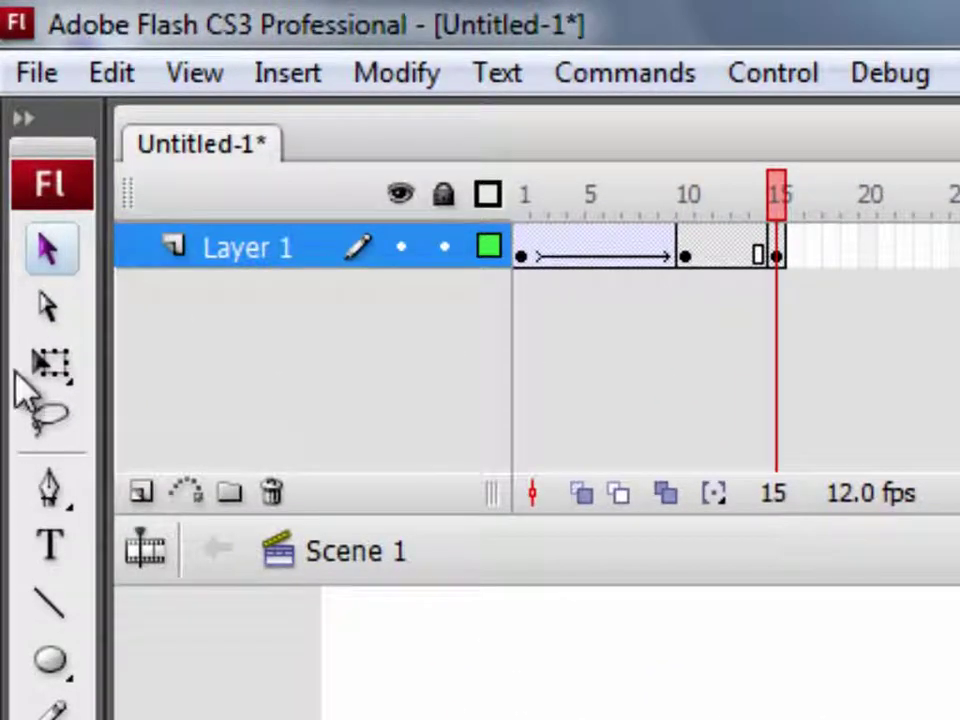
- At frame 15, squash the ball into a wide, flat ellipse with Free Transform and nudge it down to the stage's bottom edge
click(52, 368)
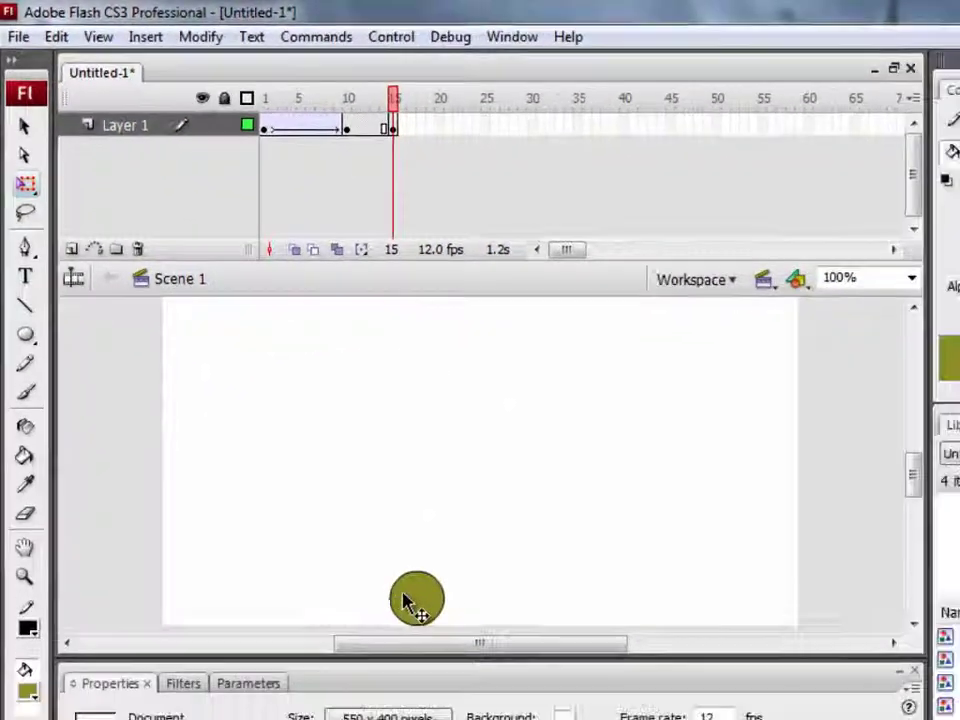
click(414, 598)
drag(418, 572, 379, 597)
key(Down)
key(Down)
key(Down)
key(Down)
key(Down)
key(Down)
key(Down)
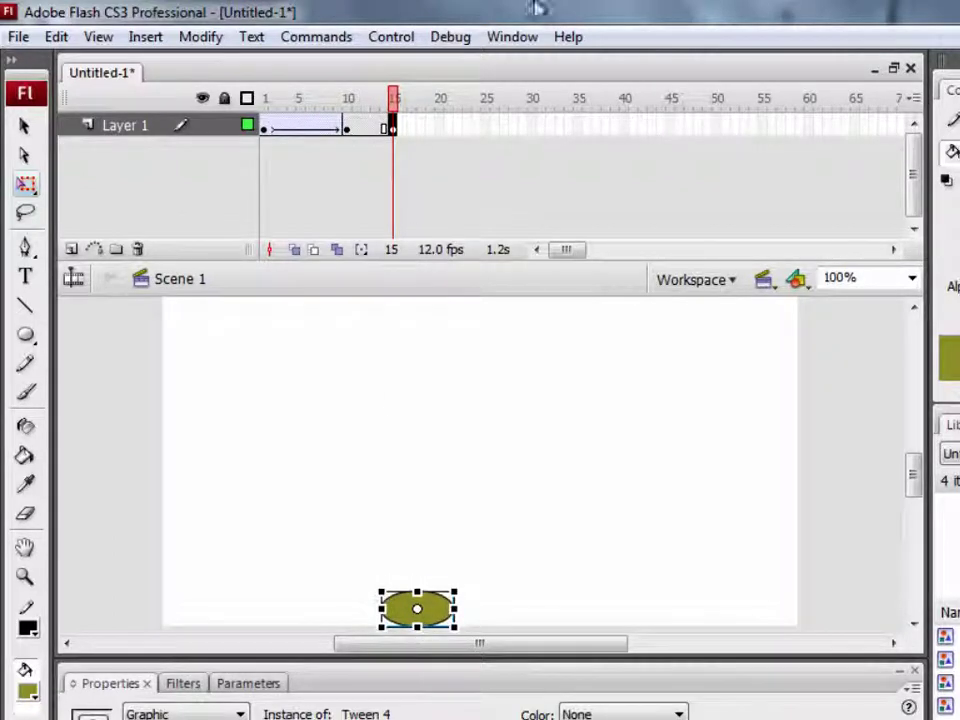
- Create a motion tween between frames 10 and 15 of Layer 1
drag(395, 100, 386, 133)
right_click(366, 128)
click(411, 142)
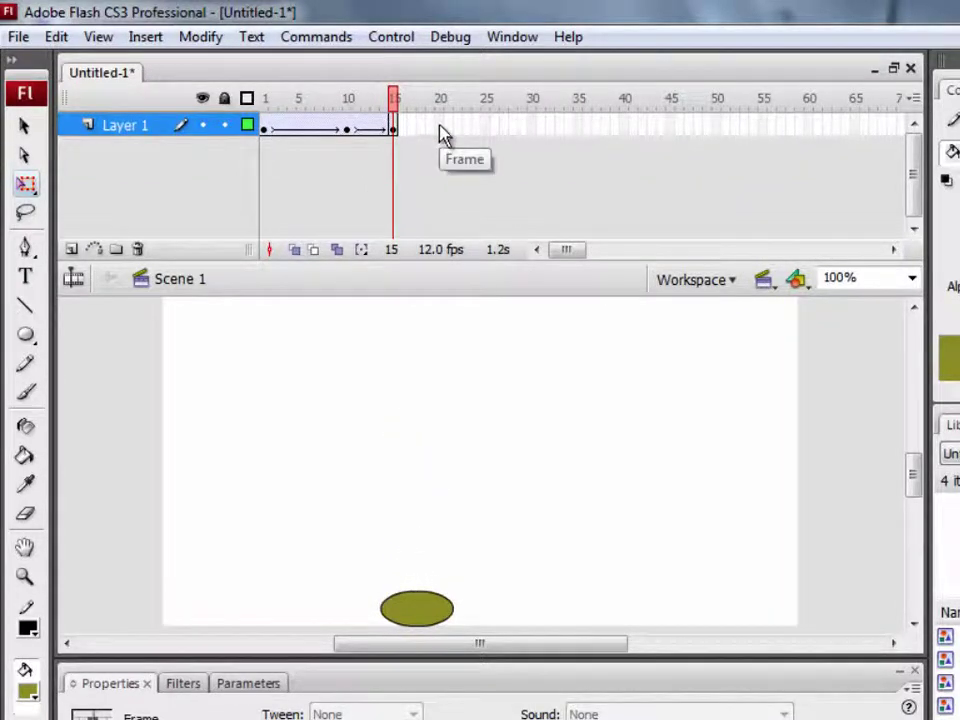
- Insert a keyframe at frame 20 and delete the squashed ball from that frame
right_click(443, 130)
click(510, 262)
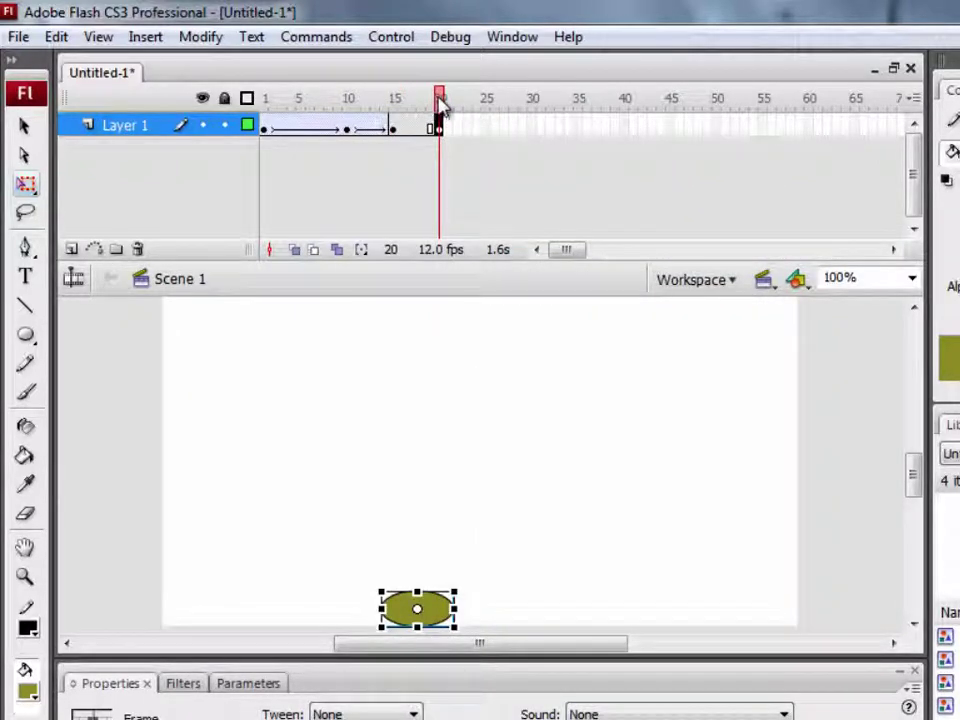
click(416, 499)
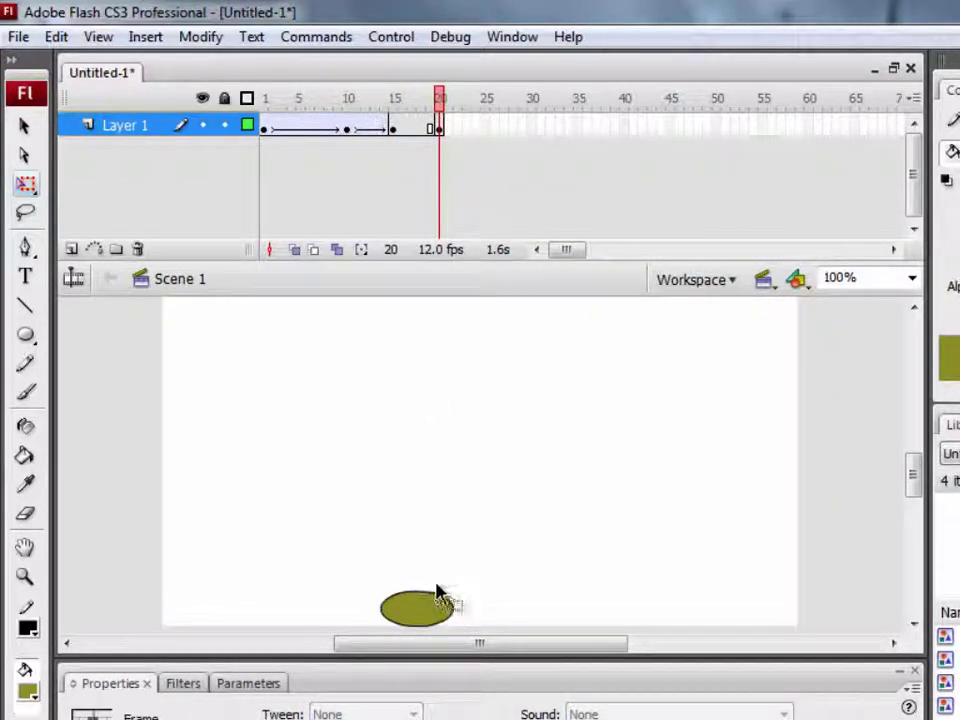
click(23, 126)
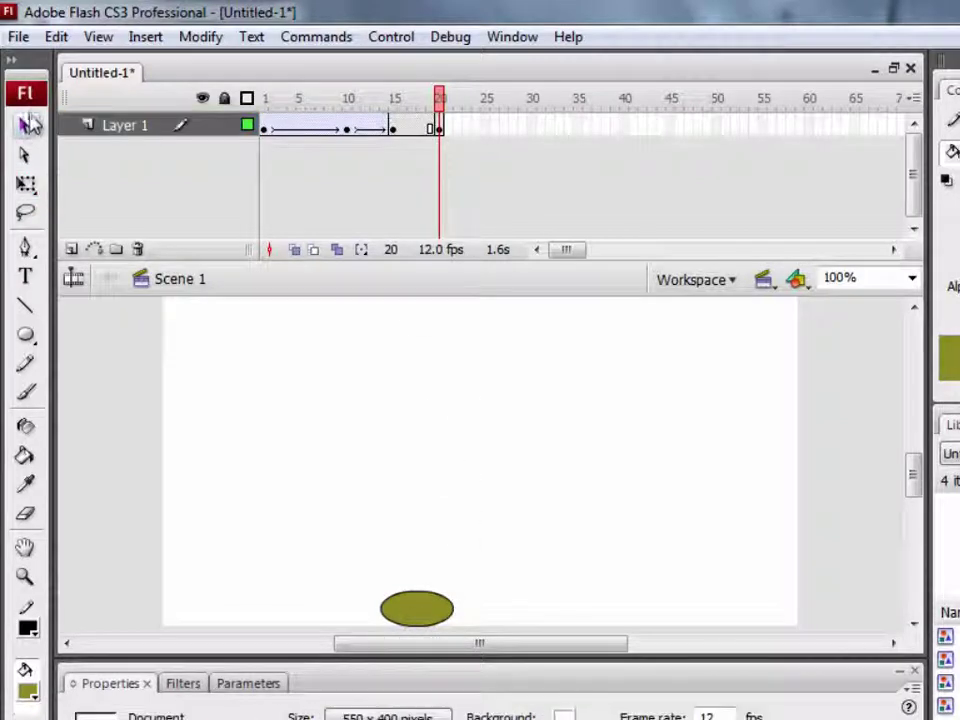
click(416, 609)
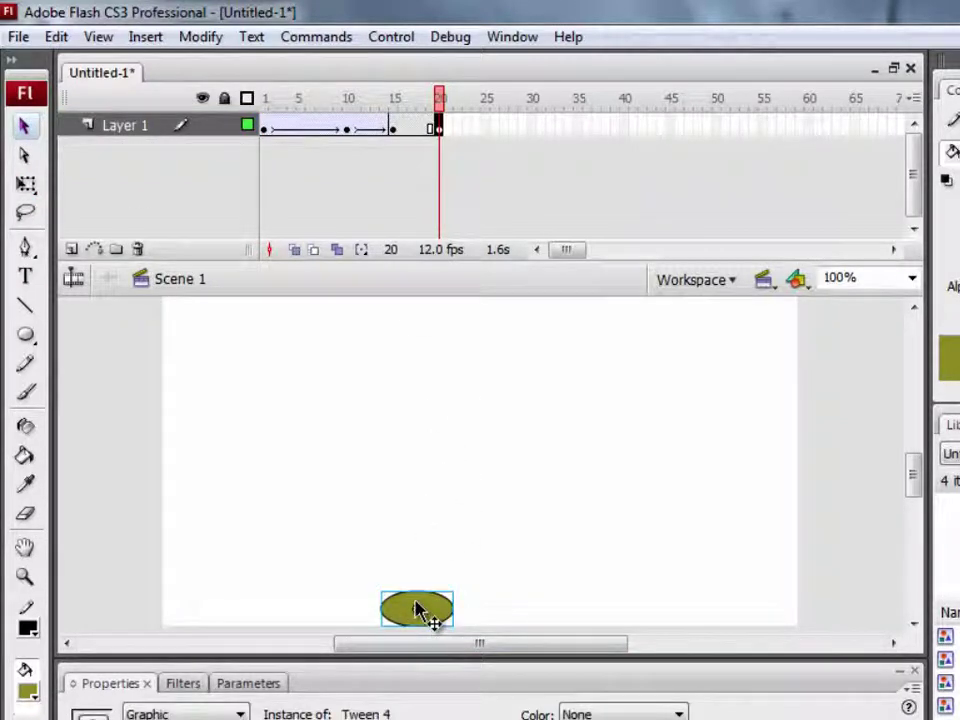
key(Delete)
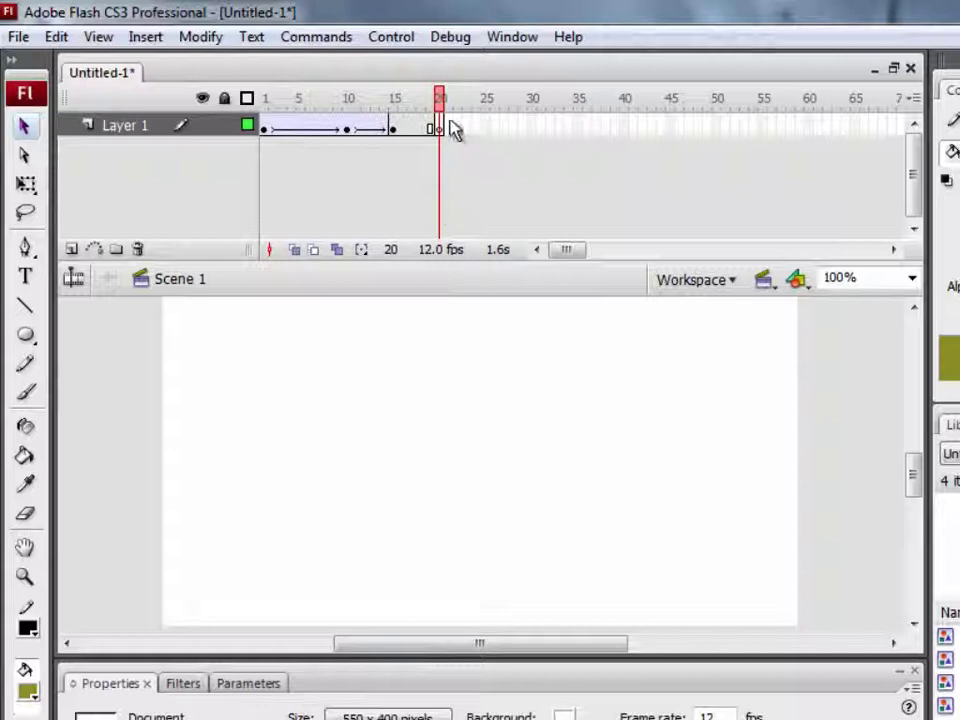
- Copy the round ball from frame 10 and paste it in place on frame 20
drag(440, 105, 347, 100)
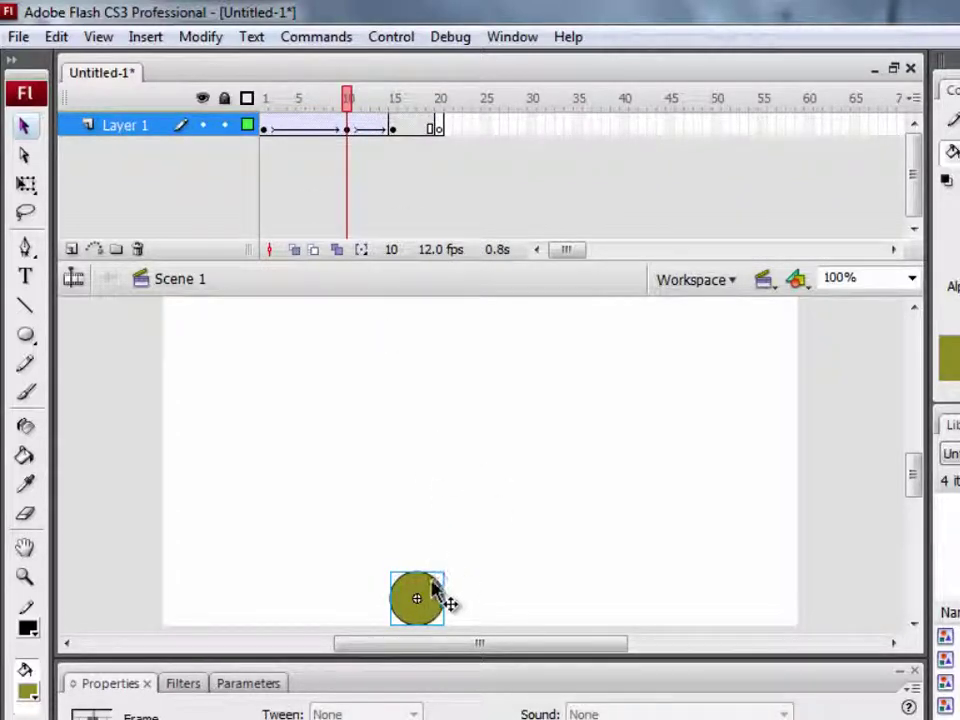
click(430, 588)
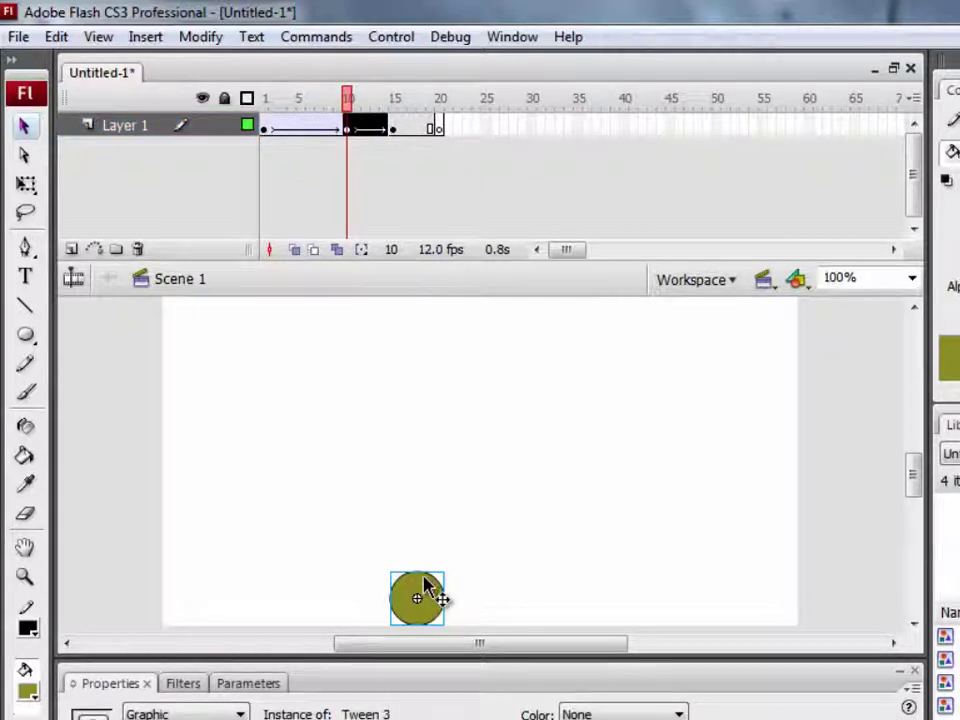
click(55, 40)
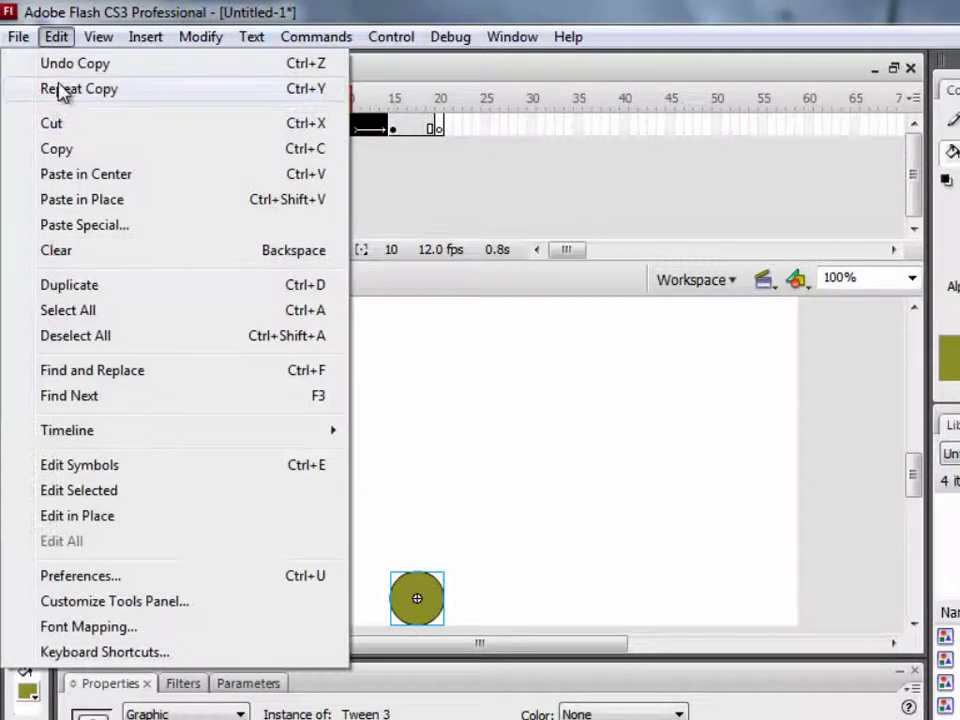
click(365, 18)
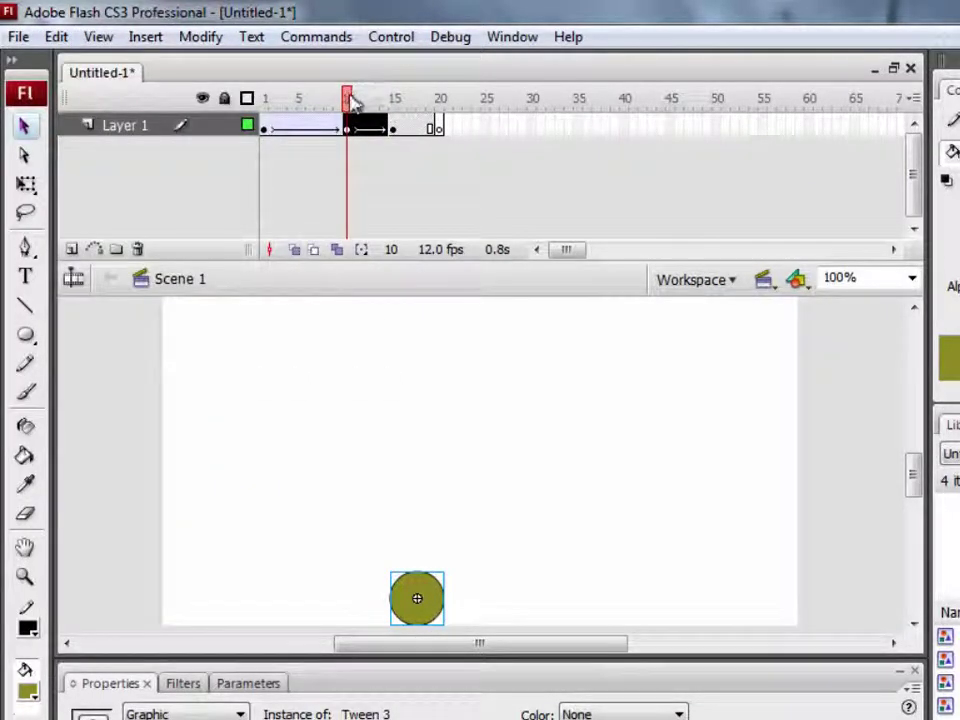
drag(354, 97, 443, 115)
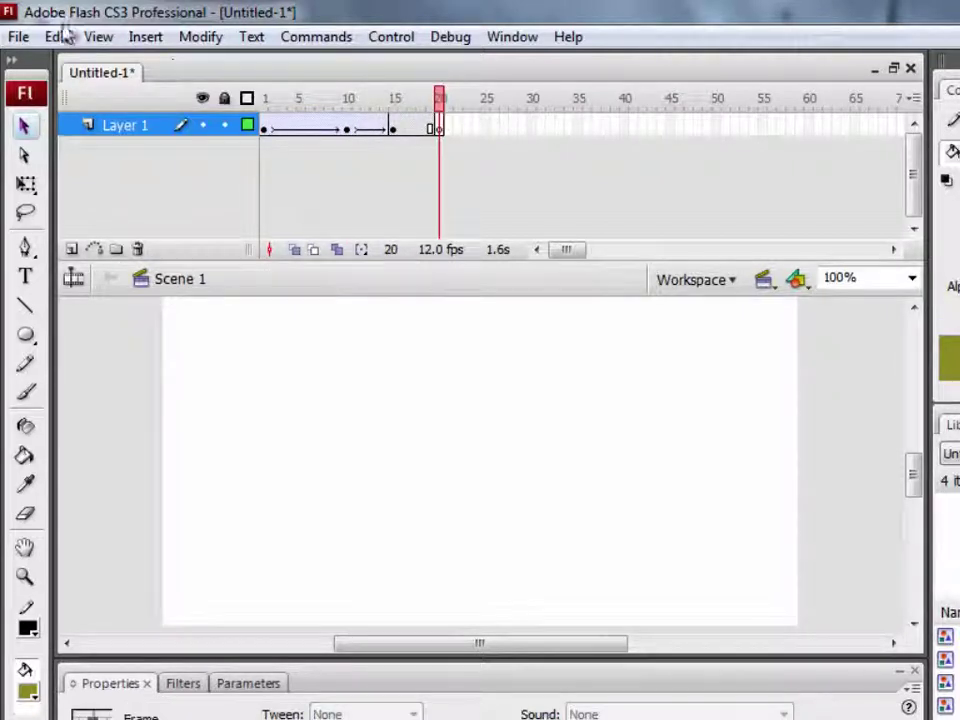
click(60, 37)
click(94, 201)
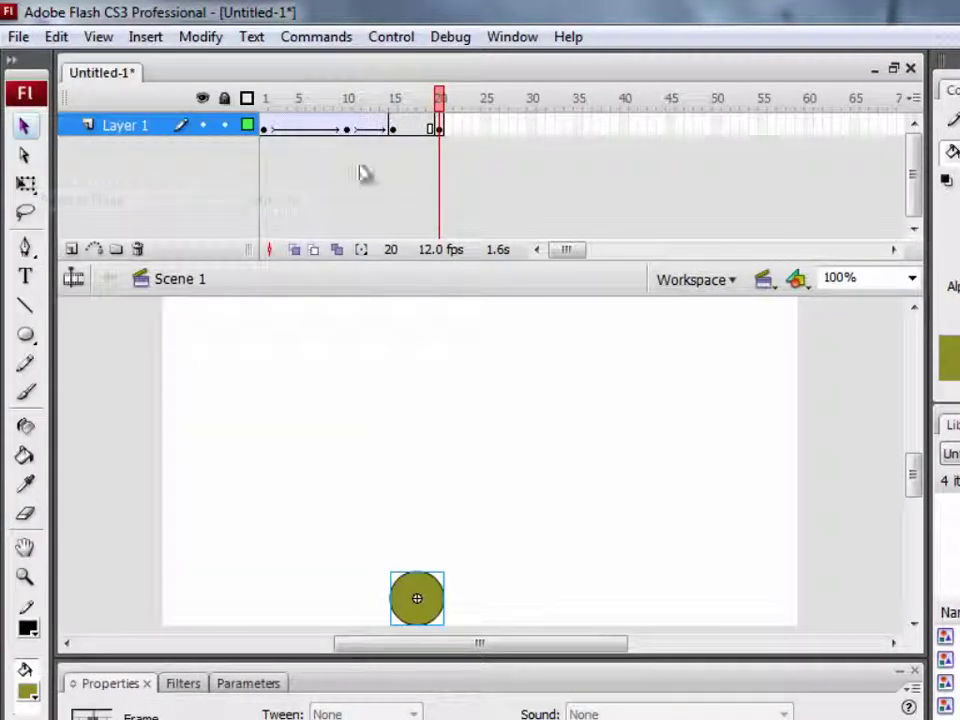
- Create a motion tween between frames 15 and 20 and scrub through it to preview the ball regaining its round shape
drag(443, 105, 384, 112)
click(441, 124)
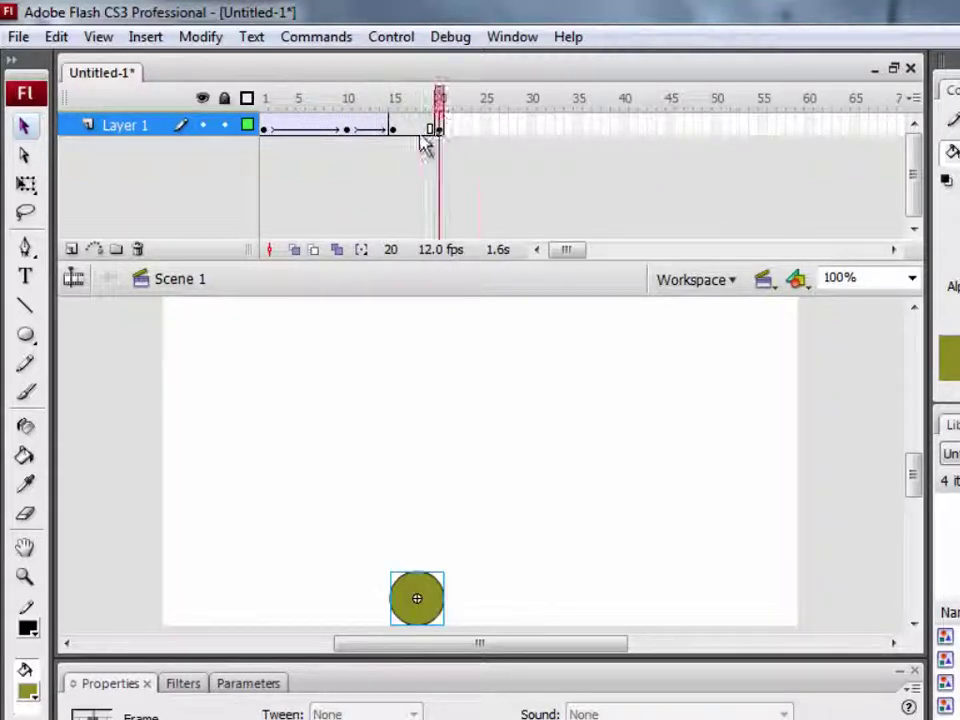
right_click(414, 125)
click(474, 145)
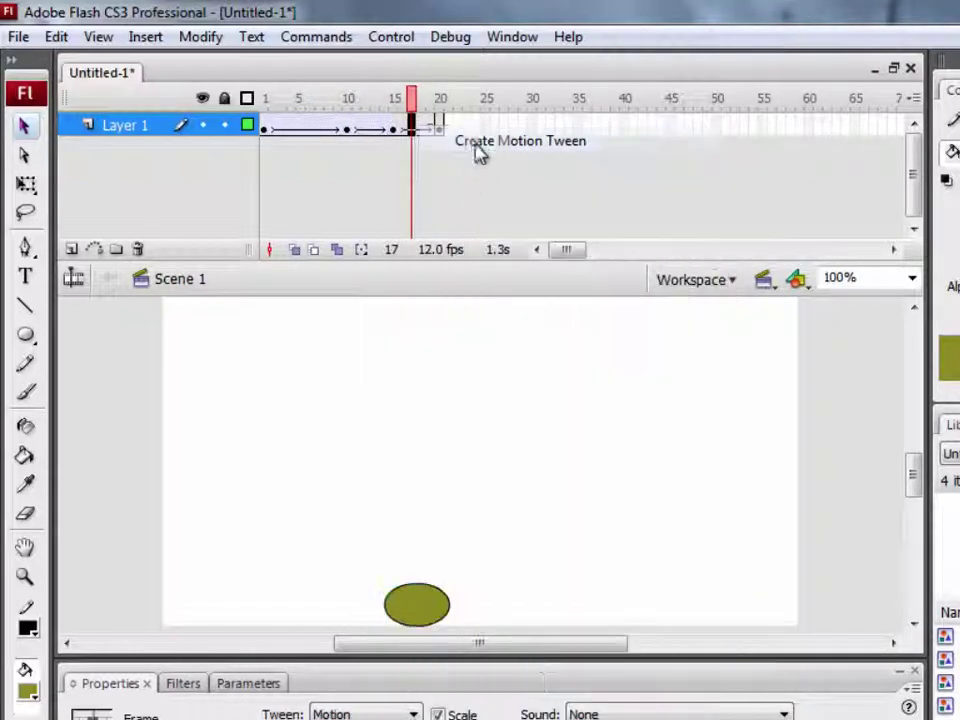
drag(412, 97, 446, 140)
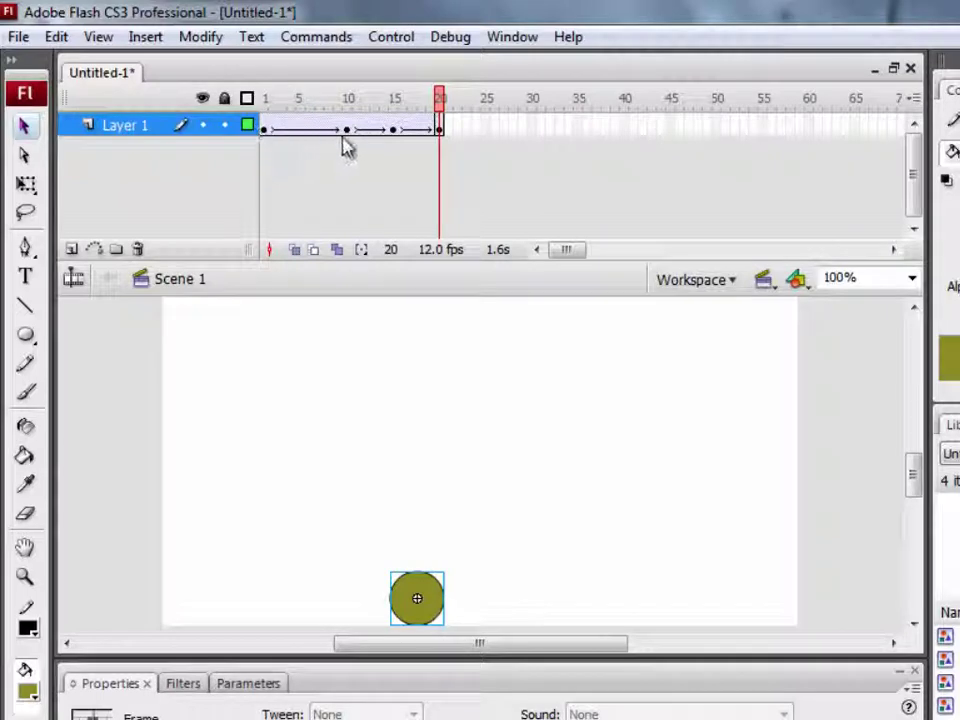
- Insert a keyframe at frame 30 of Layer 1
right_click(532, 130)
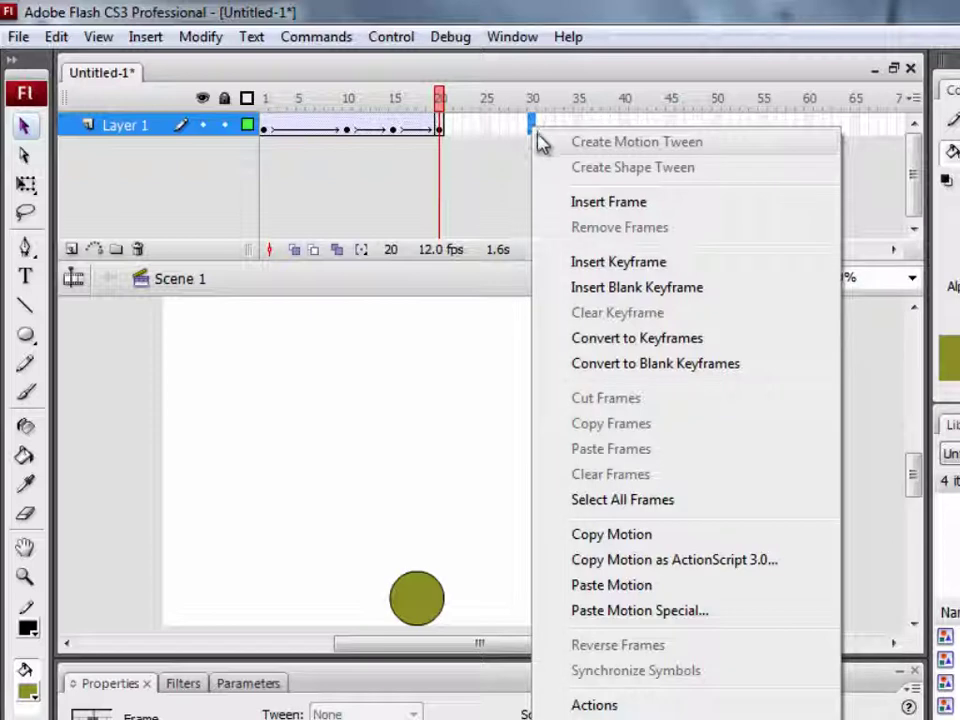
click(529, 133)
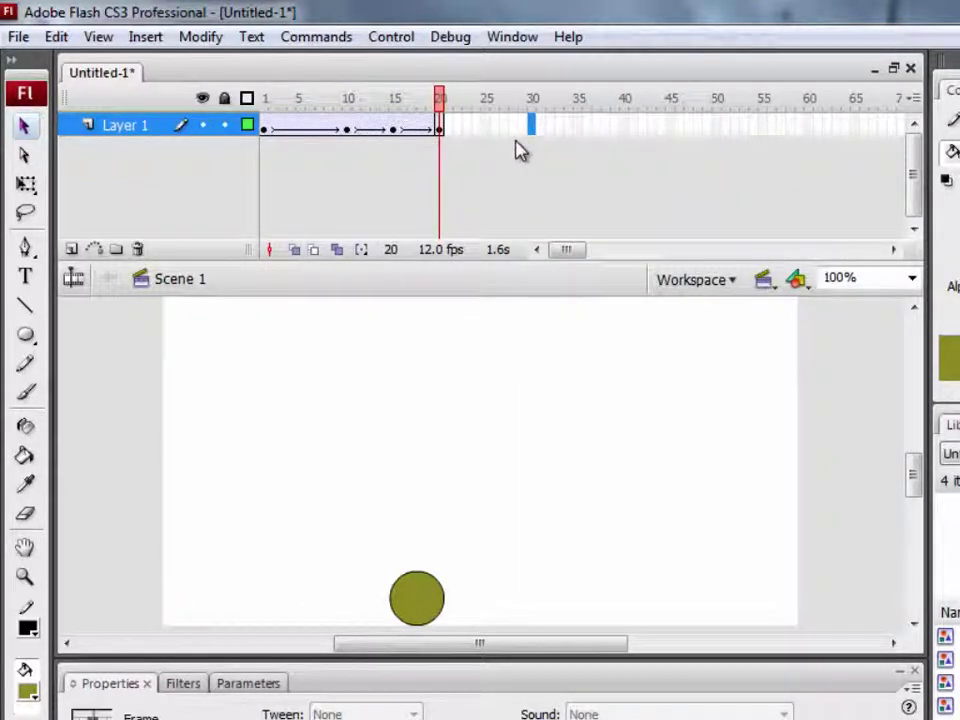
key(F6)
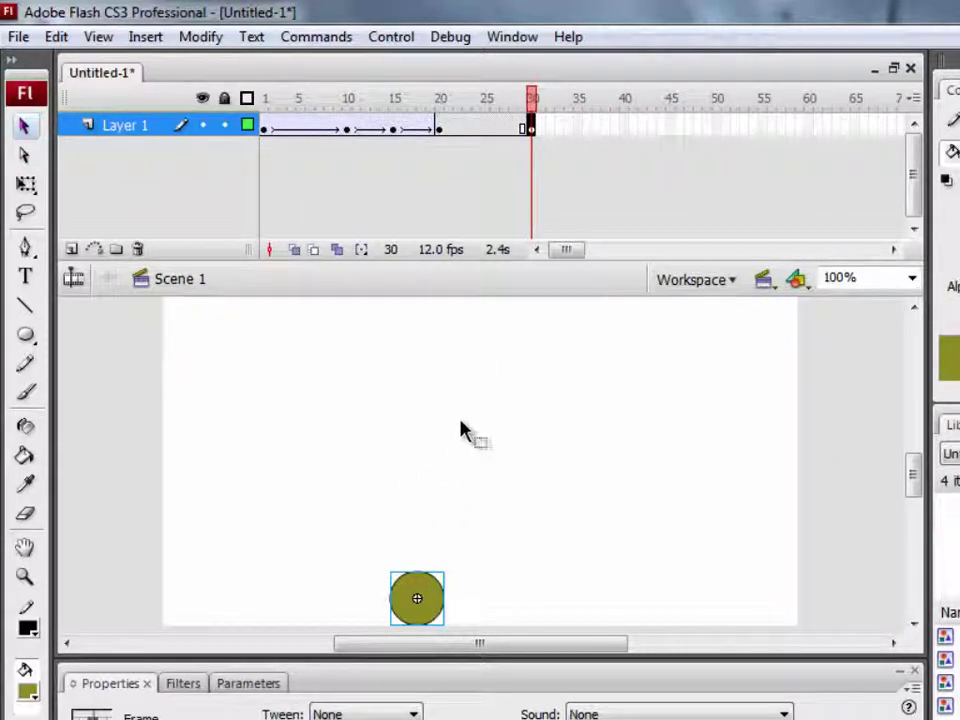
- Replace the ball on frame 30 with a copy of the frame 1 ball, pasted in place
drag(533, 105, 264, 118)
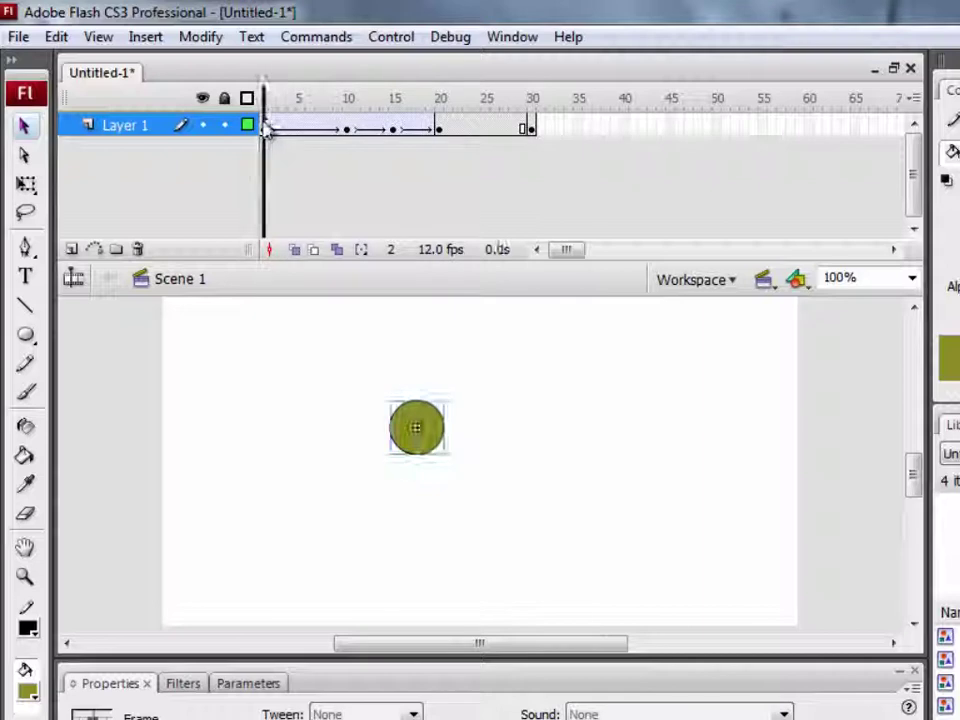
click(424, 442)
click(57, 42)
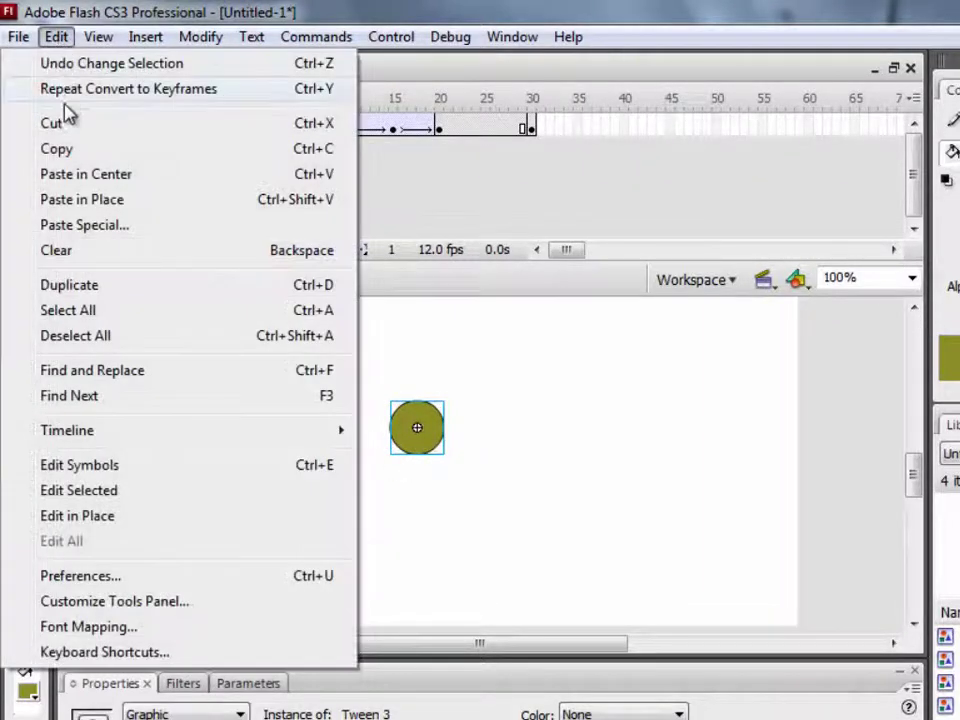
click(73, 150)
drag(268, 103, 535, 134)
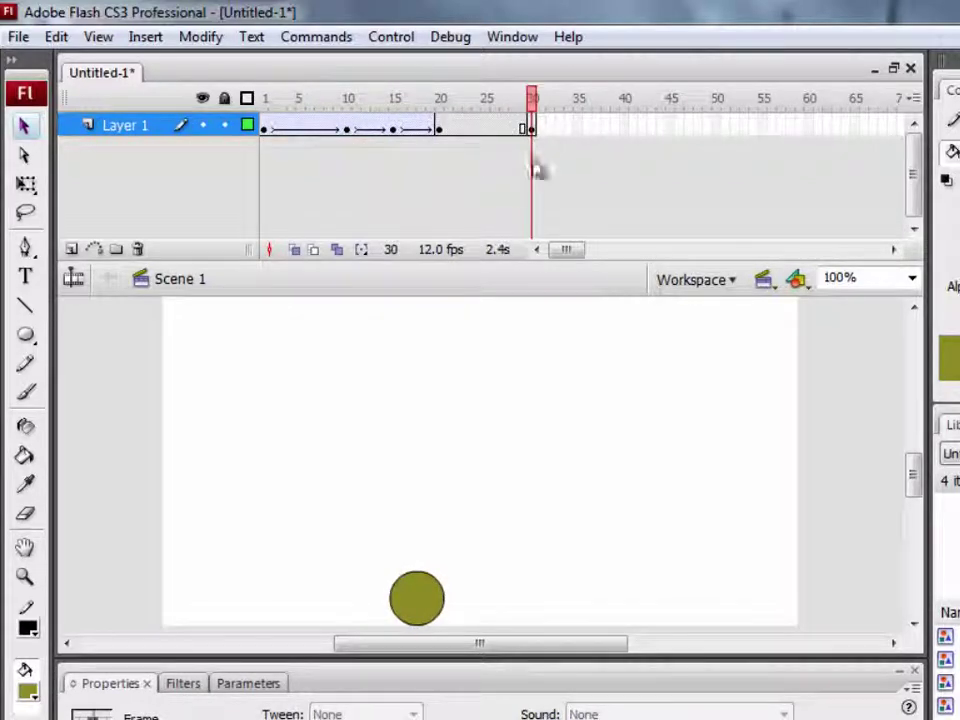
click(437, 606)
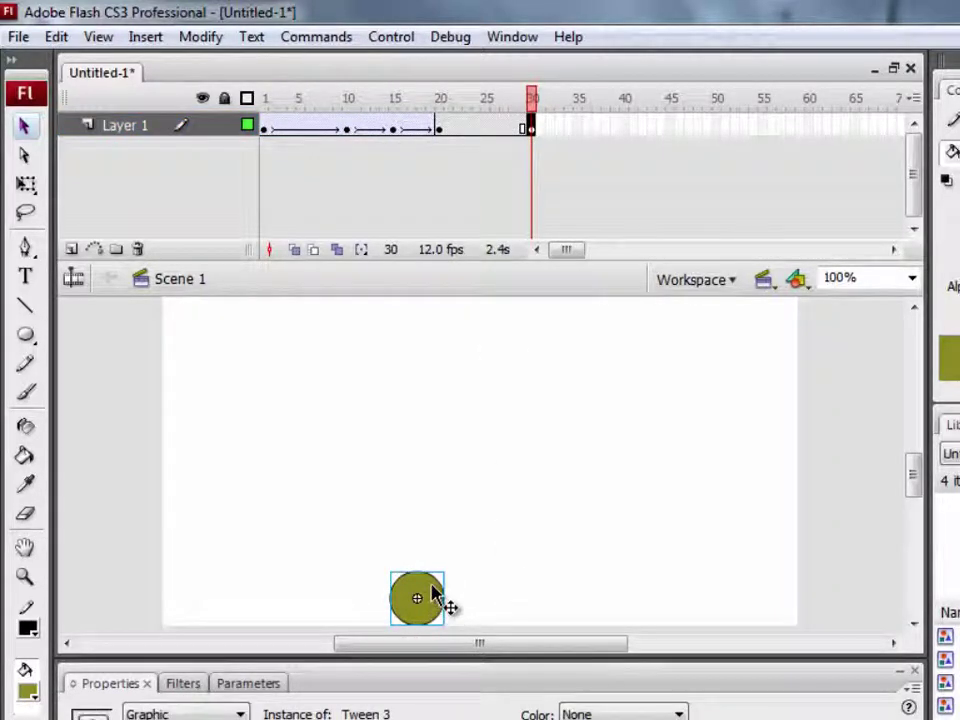
key(Delete)
click(57, 37)
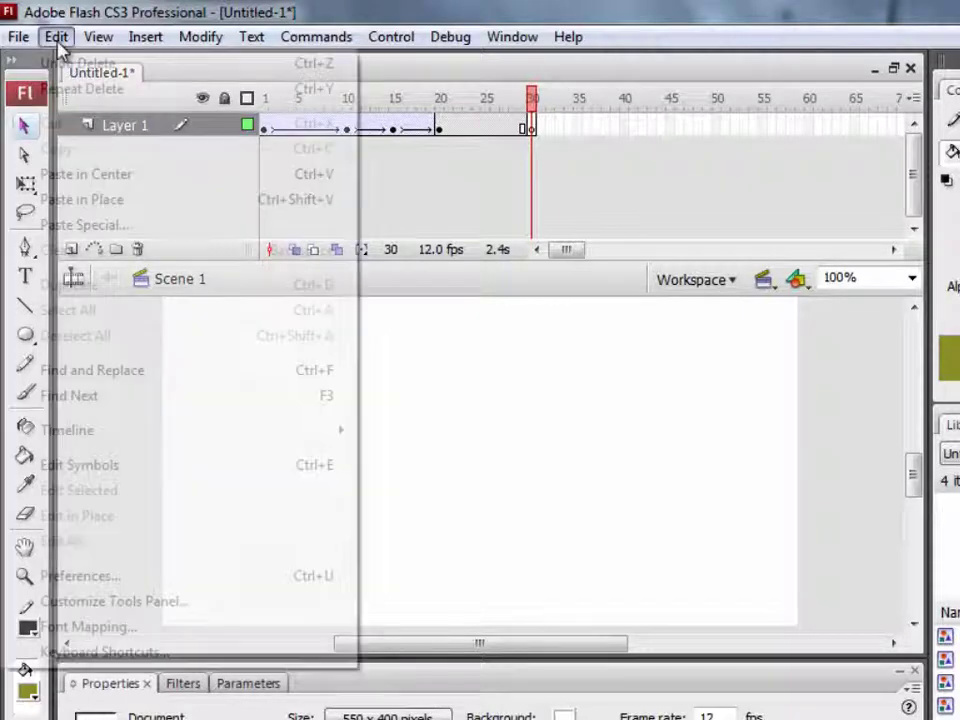
click(108, 200)
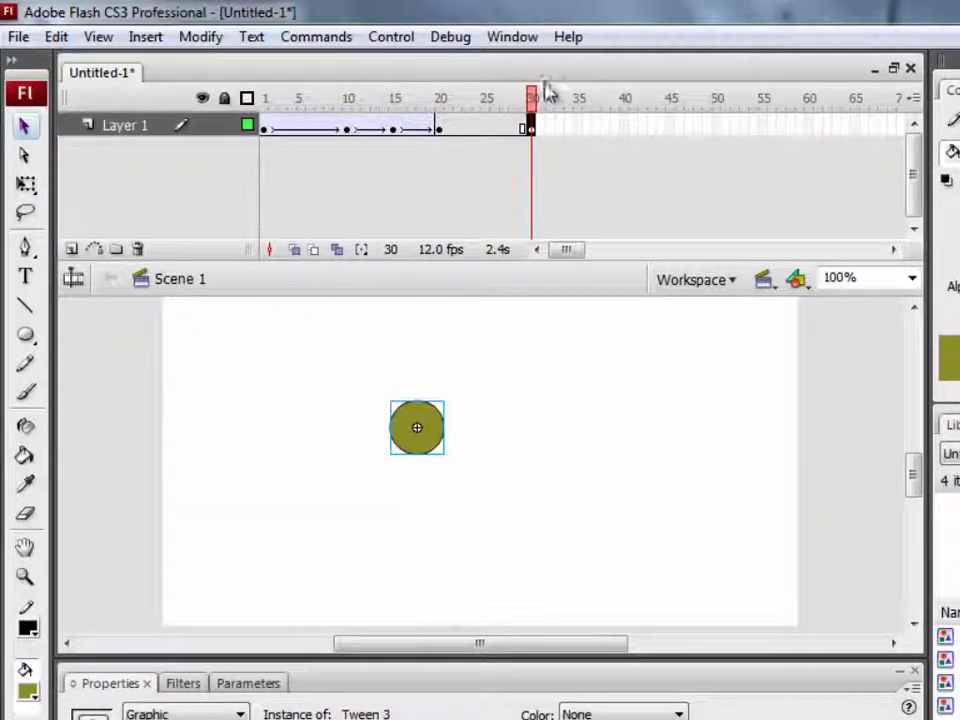
- Create a motion tween between frames 20 and 30 of Layer 1
drag(546, 92, 533, 118)
right_click(471, 128)
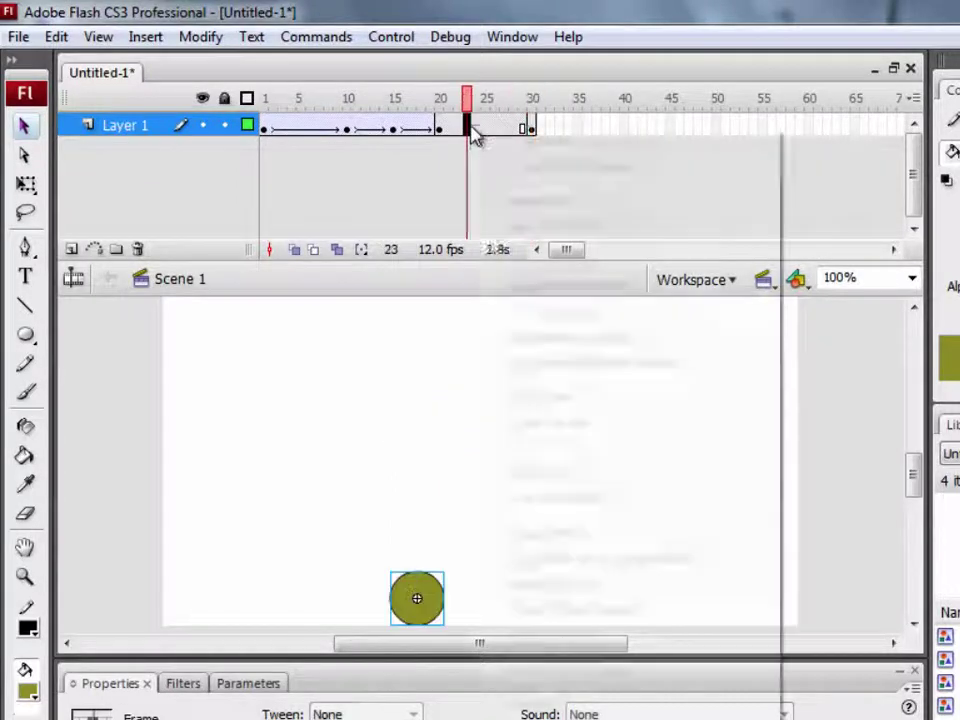
click(579, 146)
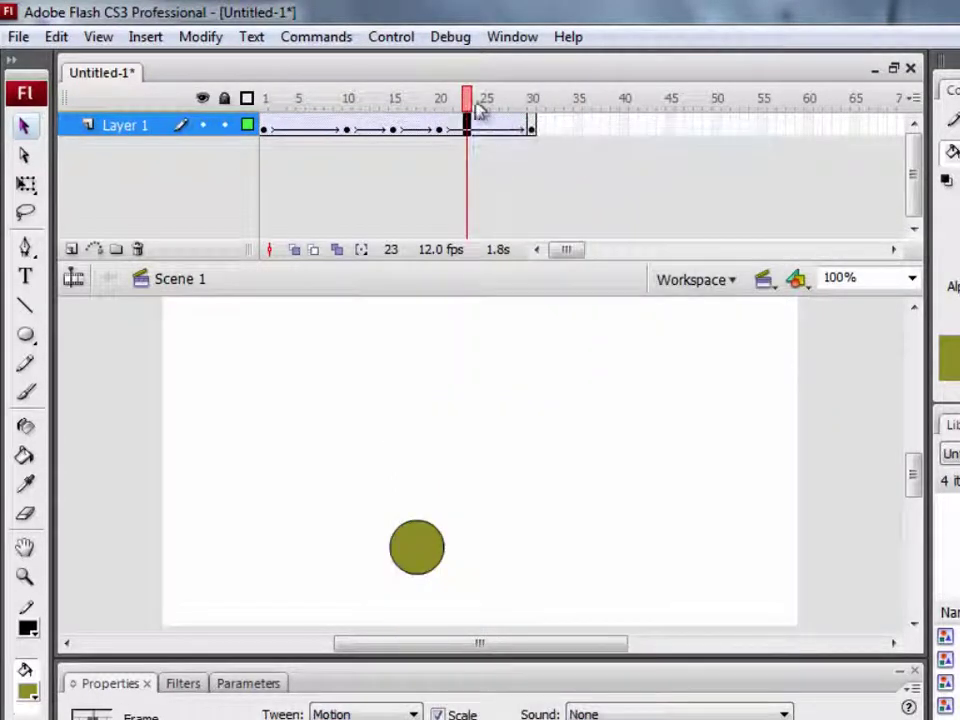
- Return to frame 1 and test the movie to preview the complete bounce, then close the preview
drag(469, 101, 262, 108)
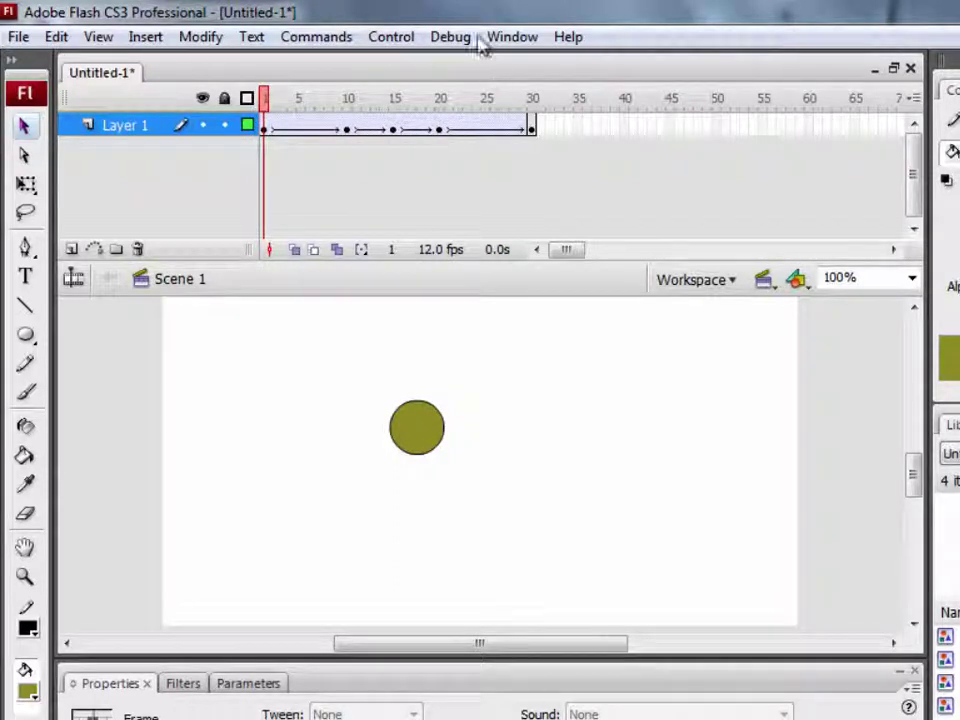
click(379, 40)
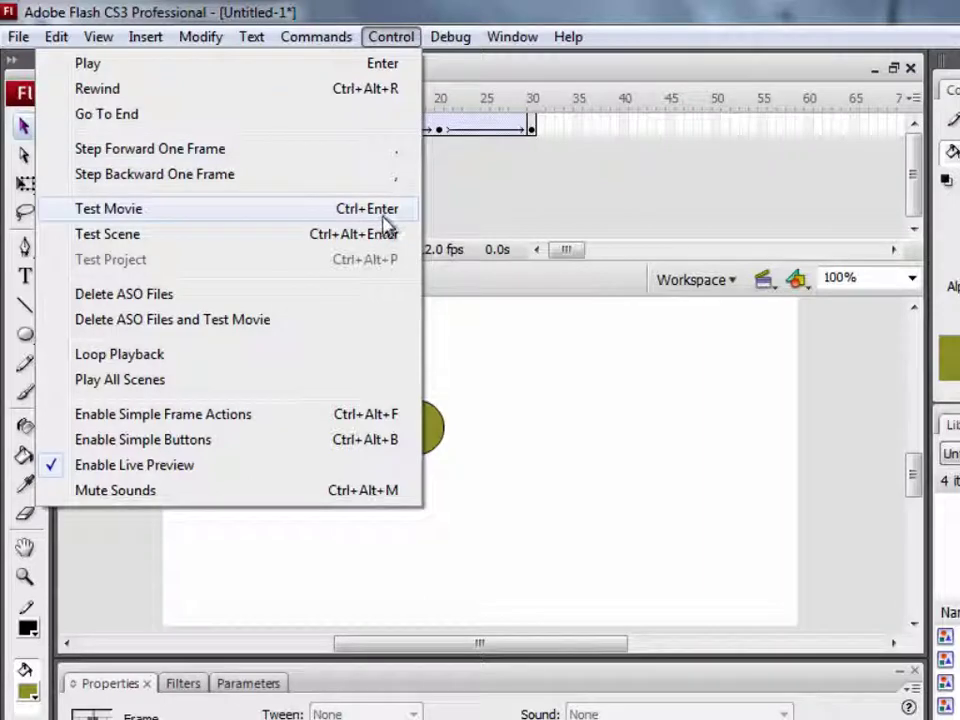
click(446, 37)
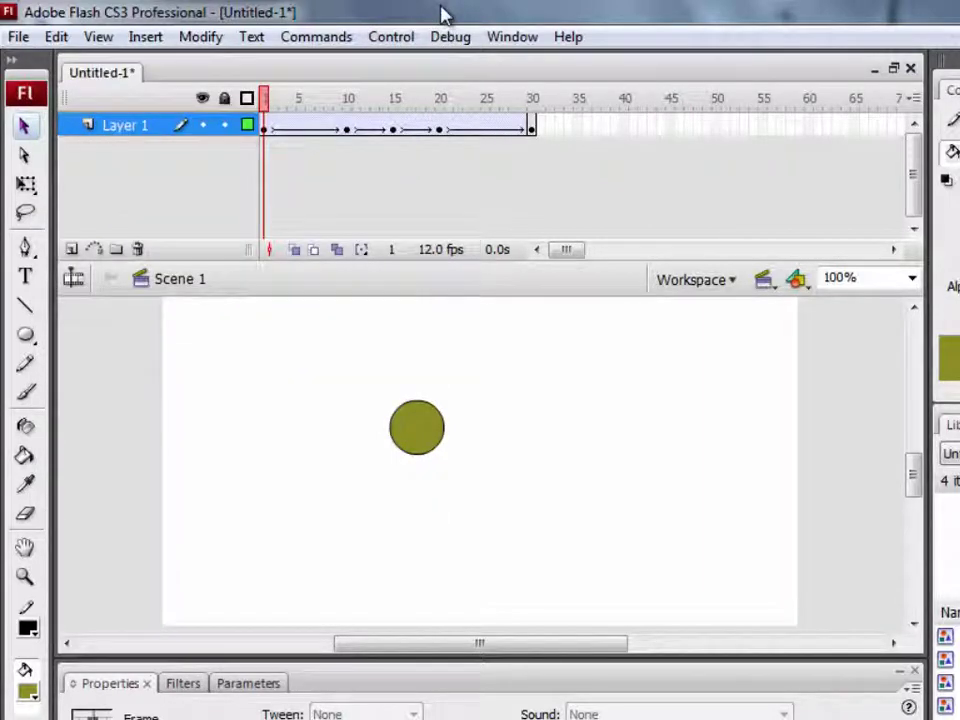
key(ctrl+Return)
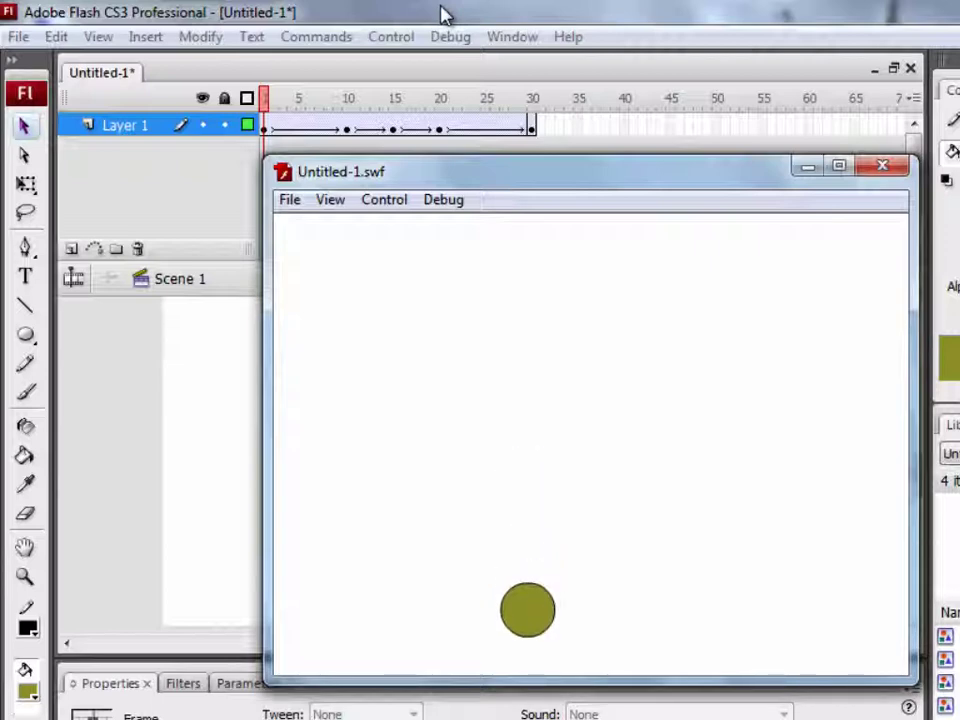
click(880, 167)
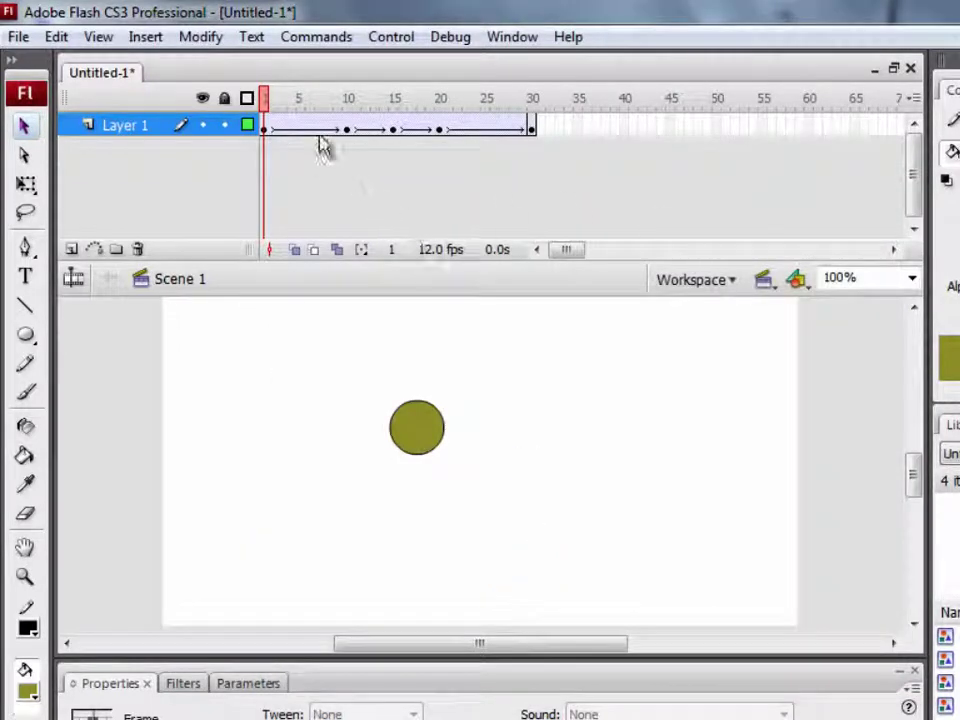
- Shorten the fall and rebound tweens on Layer 1 by removing frames 4–6 and frames 20–22
drag(297, 131, 316, 145)
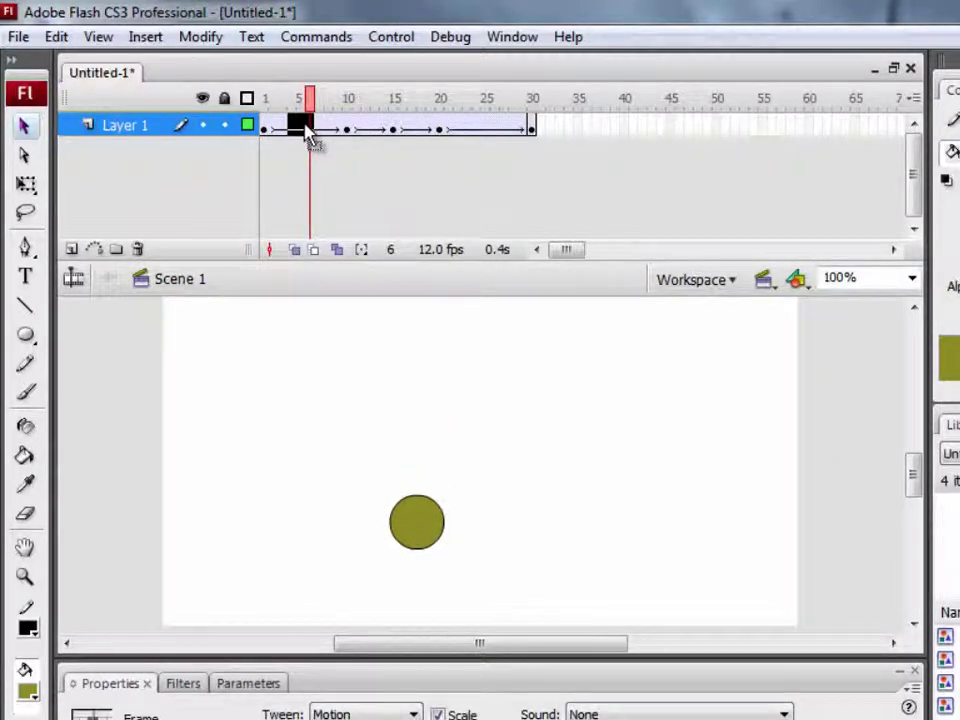
right_click(305, 125)
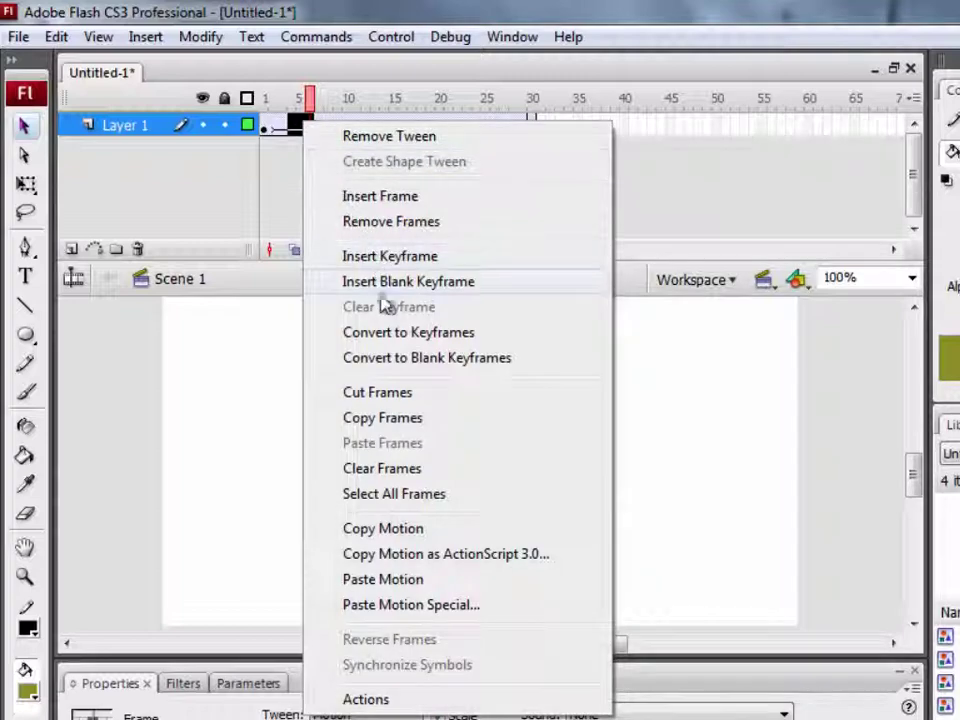
click(404, 222)
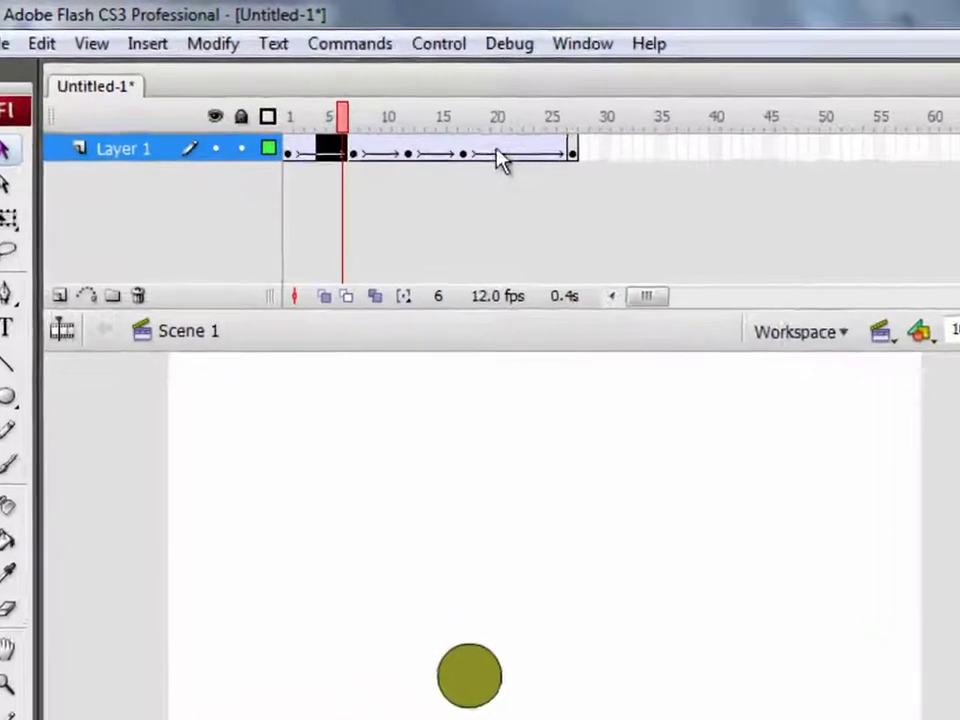
click(458, 128)
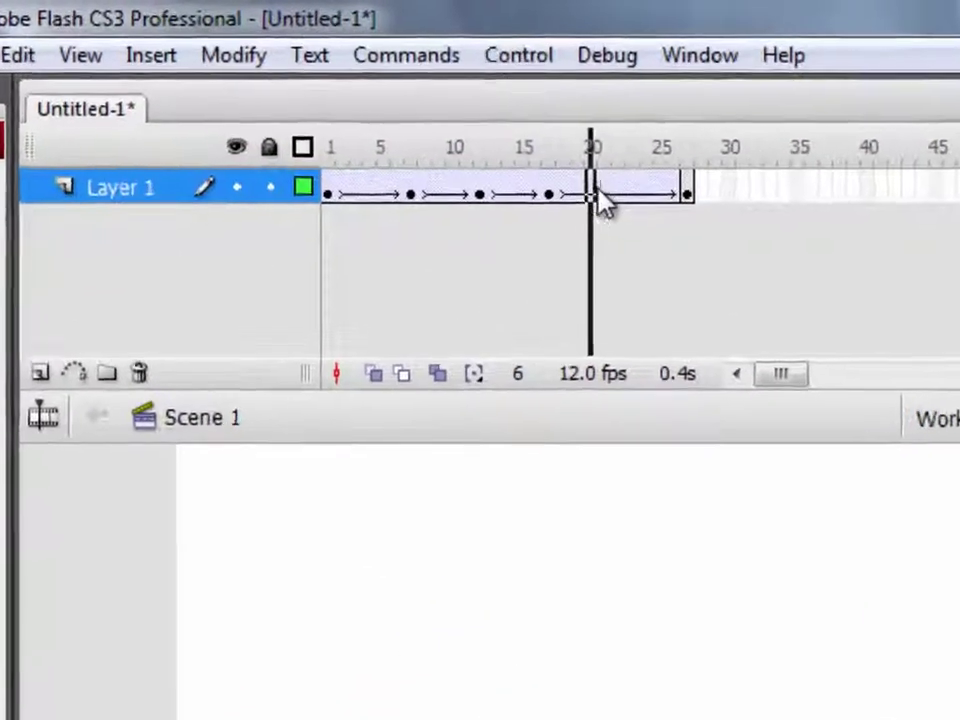
right_click(646, 212)
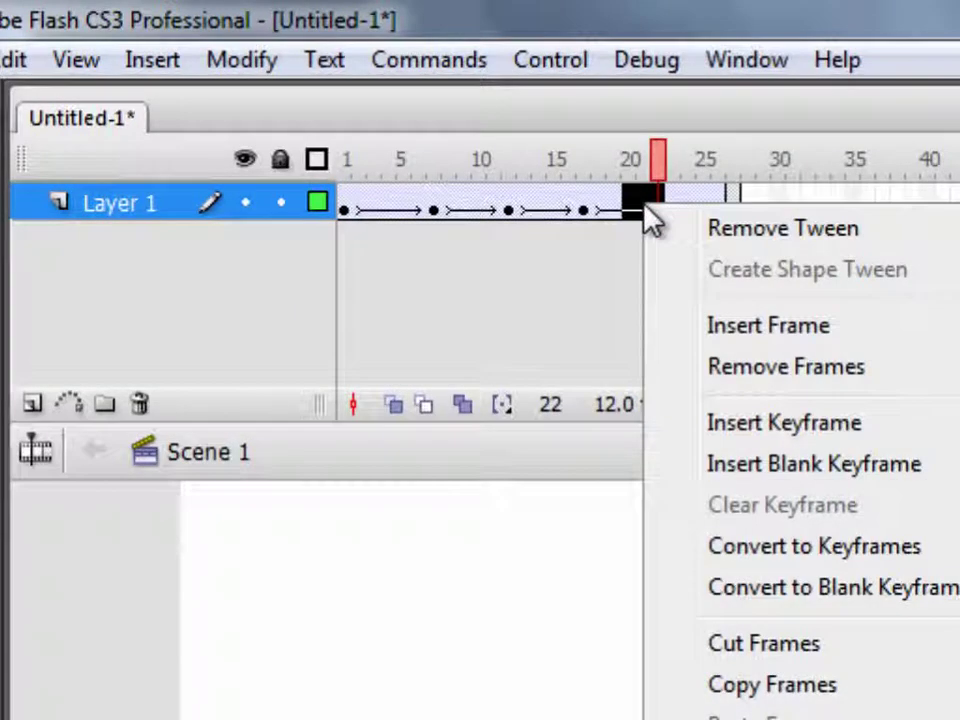
click(750, 370)
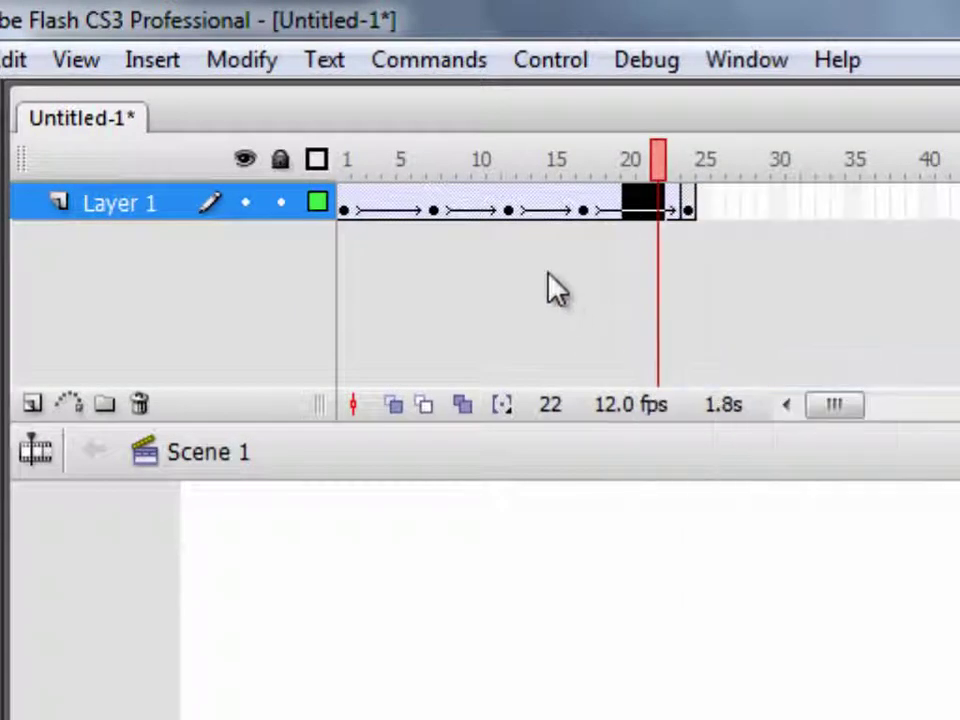
- Shorten the squash and recovery tweens on Layer 1 by removing frames 9–10 and frames 12–13
click(474, 218)
right_click(481, 220)
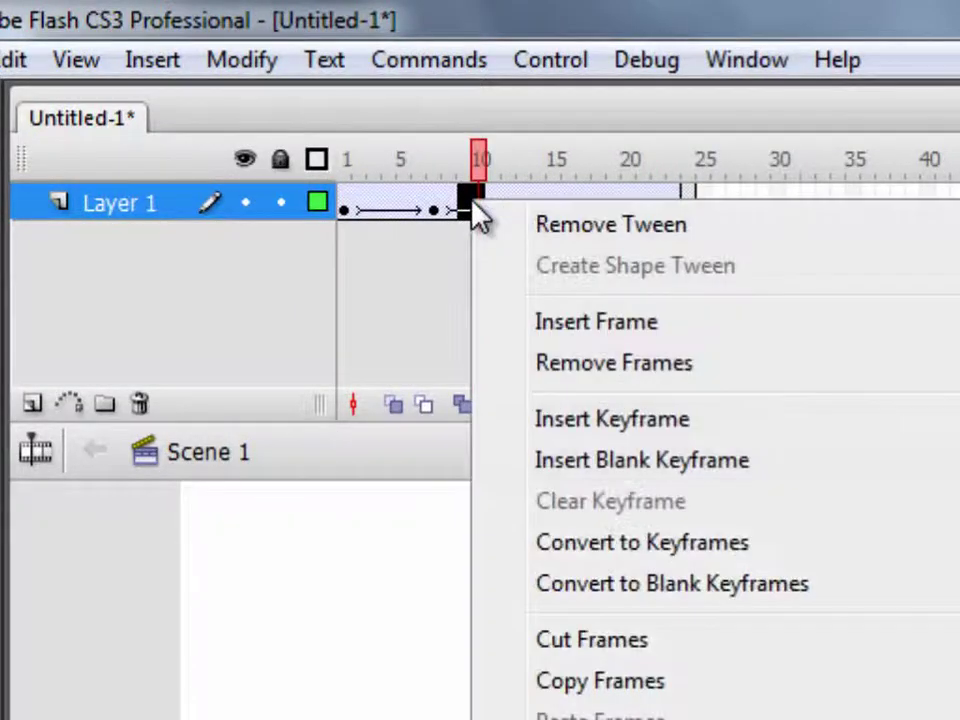
click(564, 364)
mouse_move(508, 225)
mouse_down()
mouse_move(514, 214)
mouse_move(530, 224)
mouse_up()
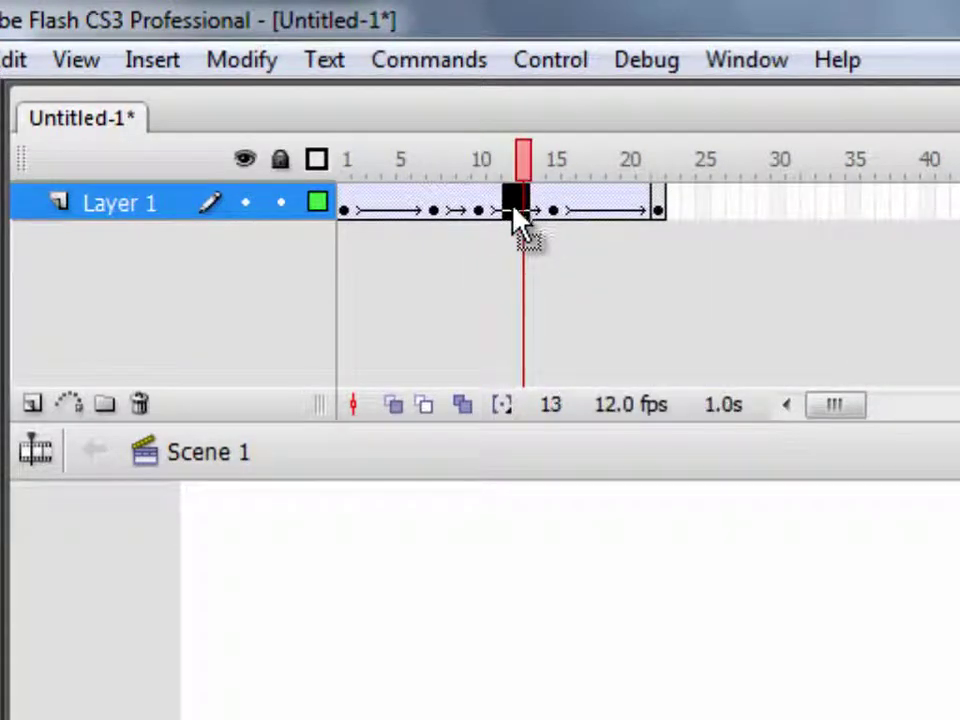
right_click(519, 207)
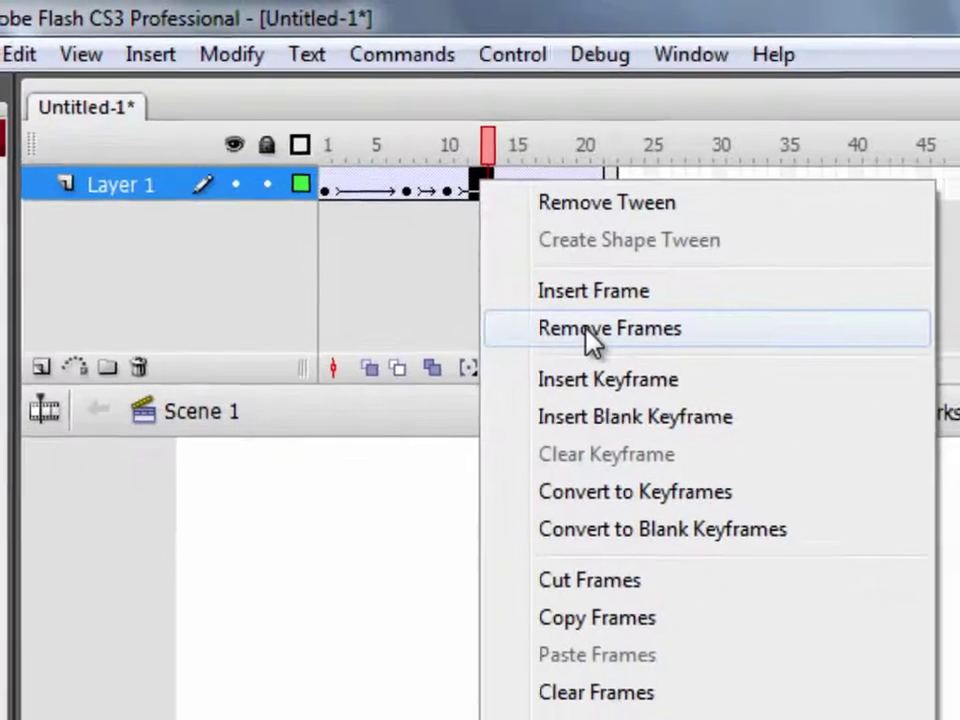
click(645, 361)
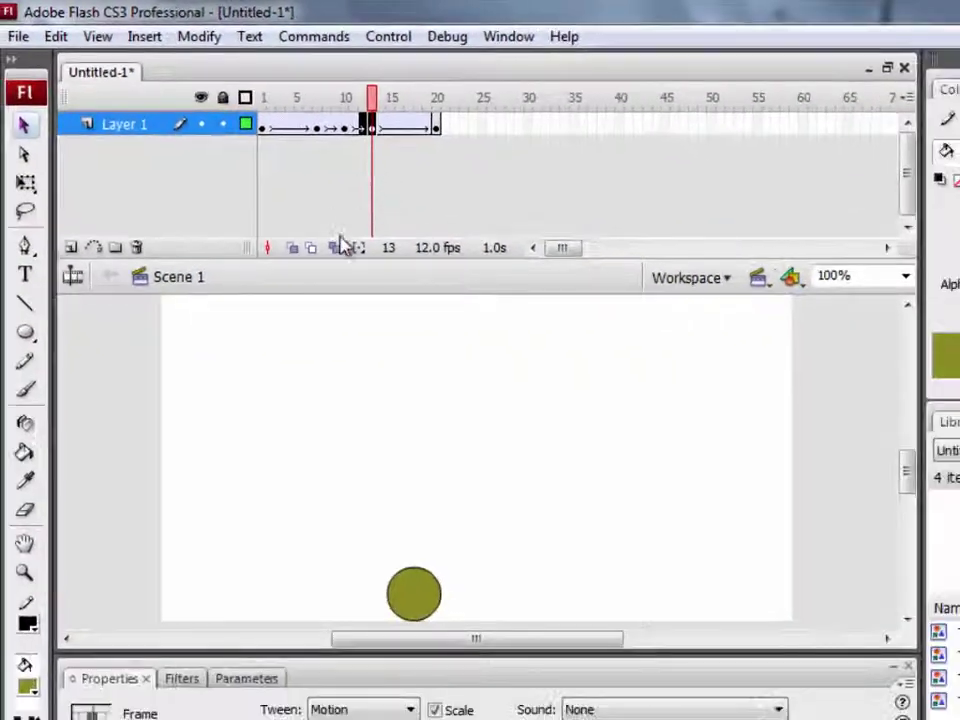
- Test the movie to check the speed of the shortened bounce, and close the preview
click(396, 452)
key(ctrl+Return)
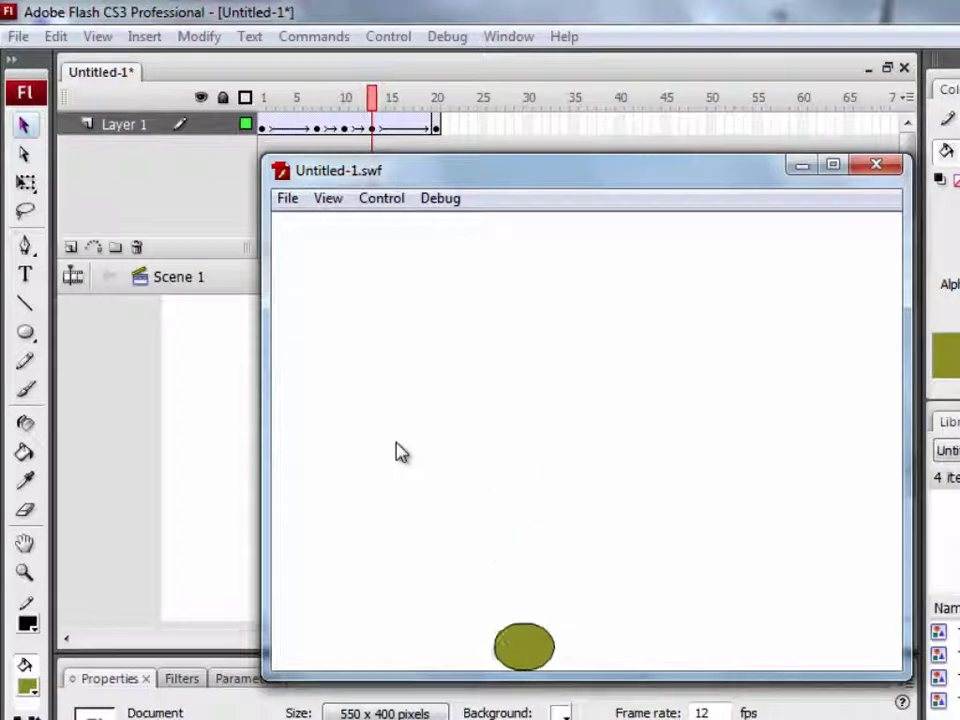
click(876, 164)
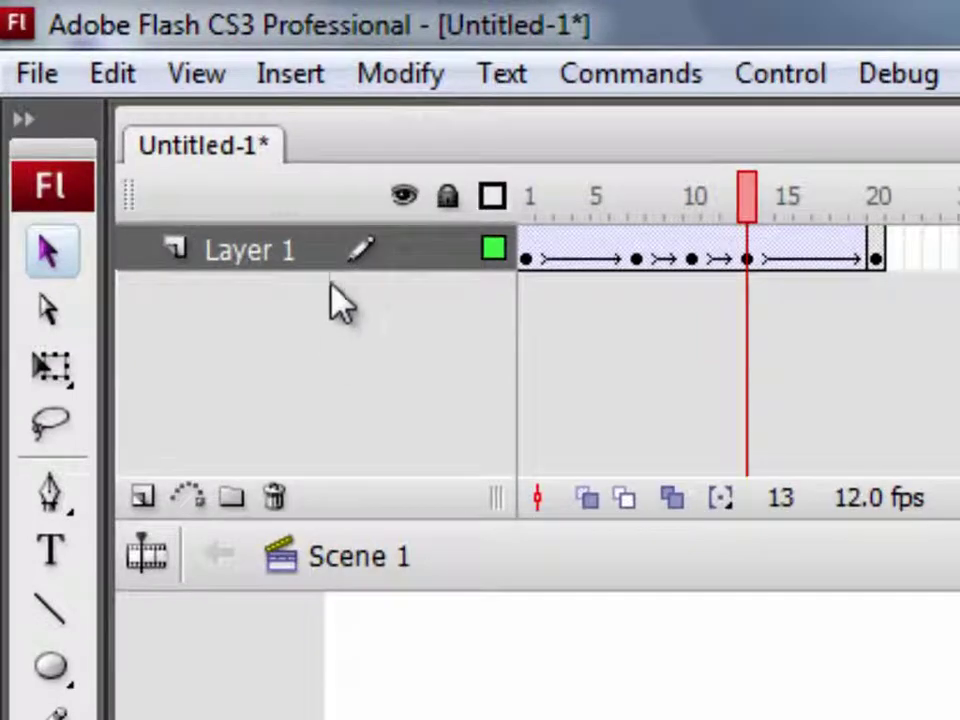
- Add a motion guide to Layer 1 and draw a V-shaped bounce path across the stage on its frame 1 with the Pencil tool
right_click(288, 256)
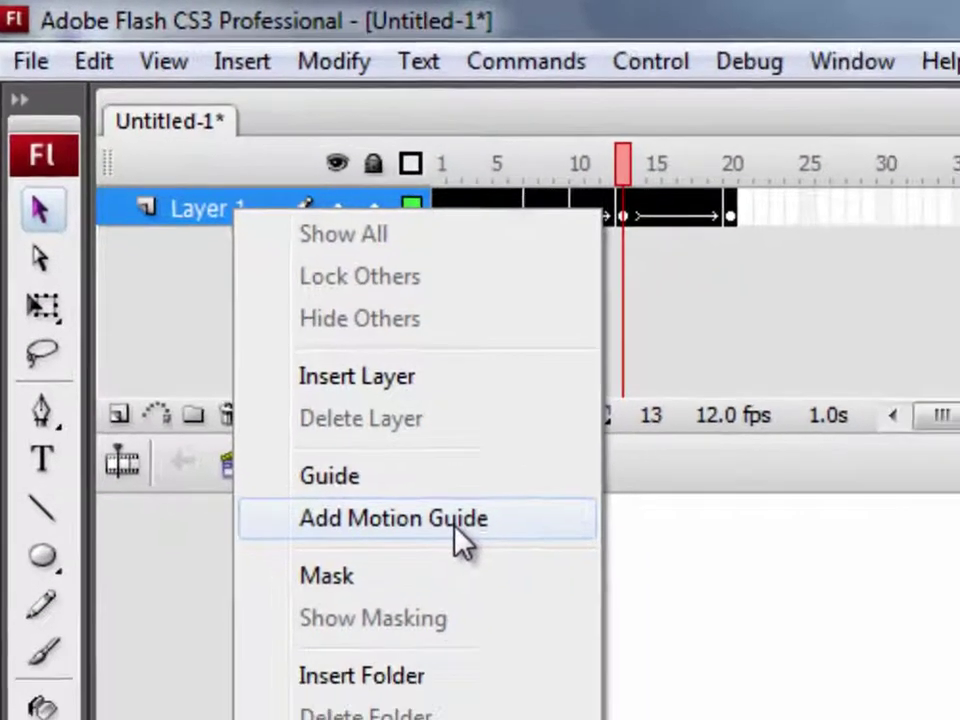
click(463, 540)
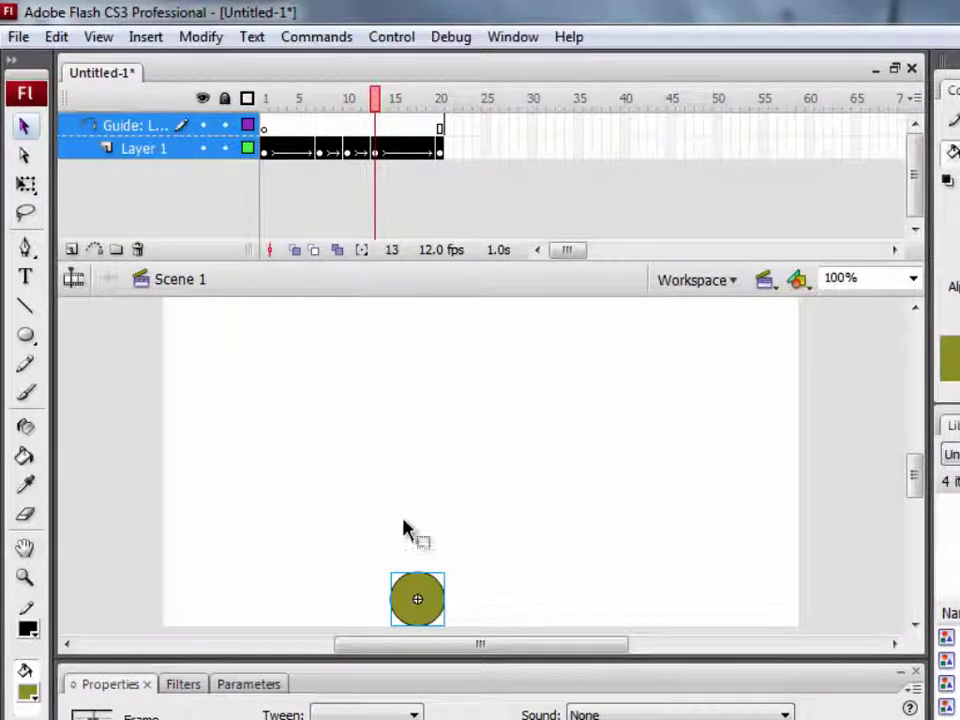
drag(375, 99, 272, 122)
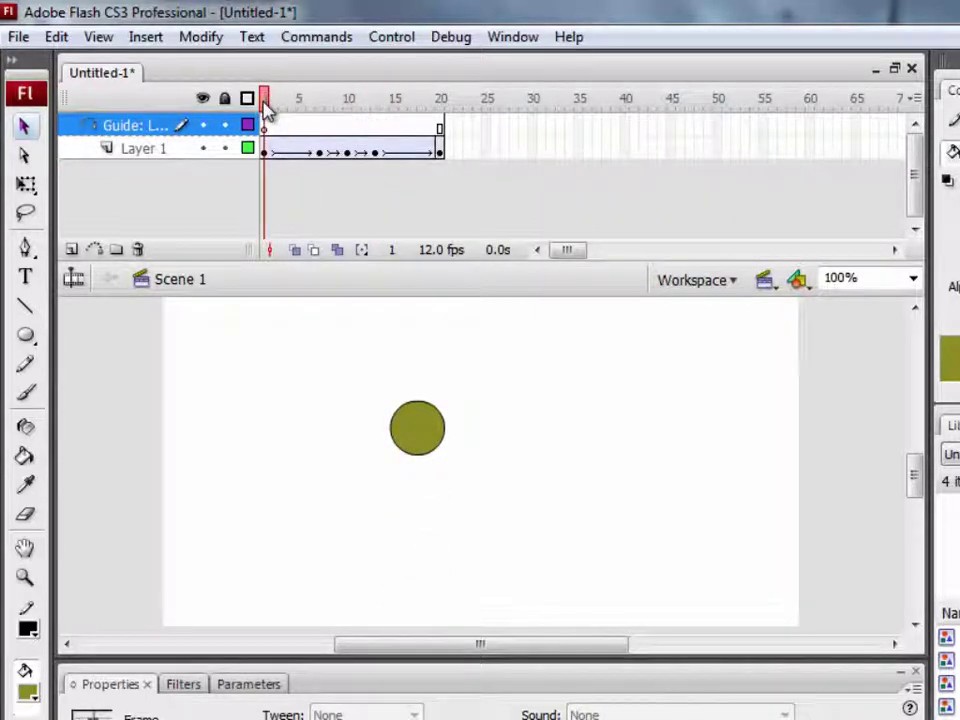
click(27, 367)
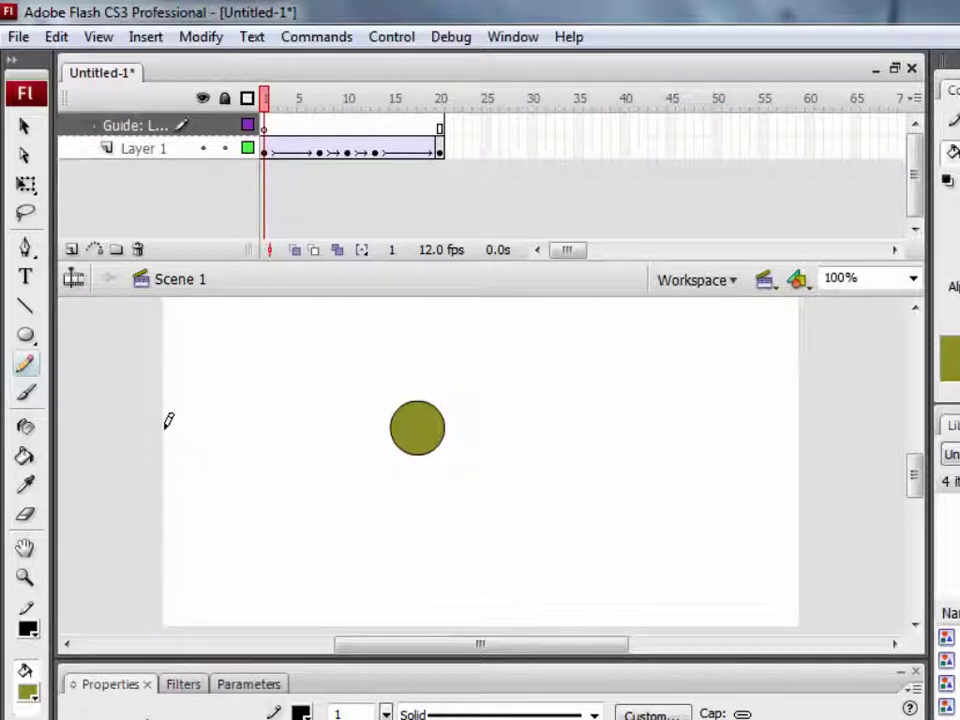
mouse_move(166, 430)
mouse_down()
mouse_move(296, 496)
mouse_move(359, 557)
mouse_move(393, 610)
mouse_move(421, 590)
mouse_up()
mouse_move(461, 520)
mouse_down()
mouse_move(523, 464)
mouse_move(646, 431)
mouse_up()
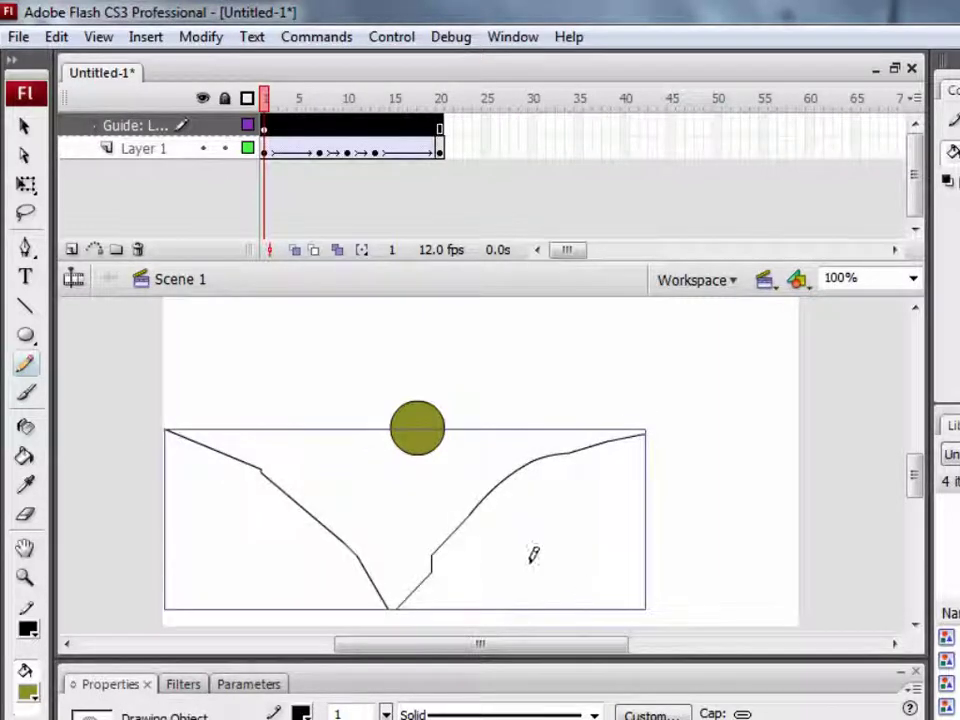
- Snap the Layer 1 ball to the left end of the guide path on frame 1 and to its right end on frame 20
click(122, 155)
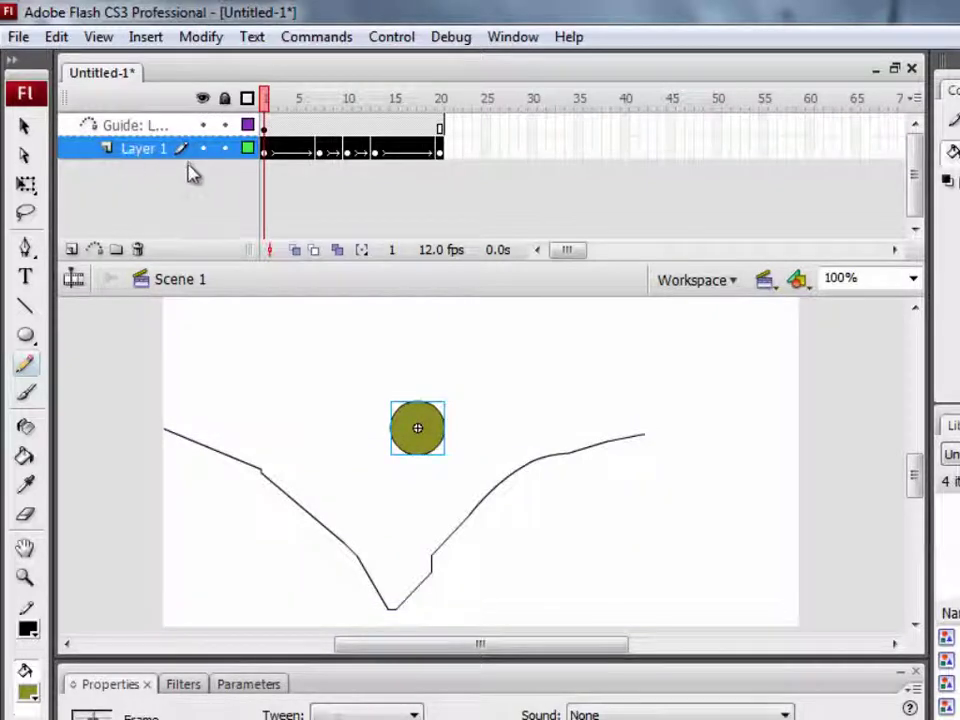
drag(146, 137, 143, 165)
click(25, 125)
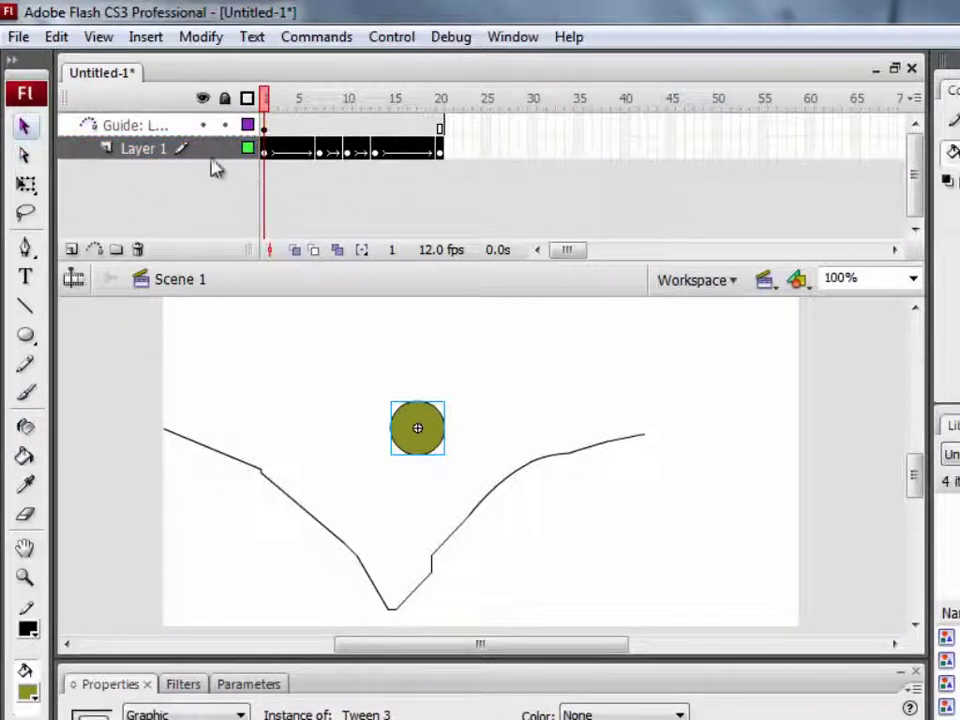
drag(428, 428, 185, 427)
click(268, 108)
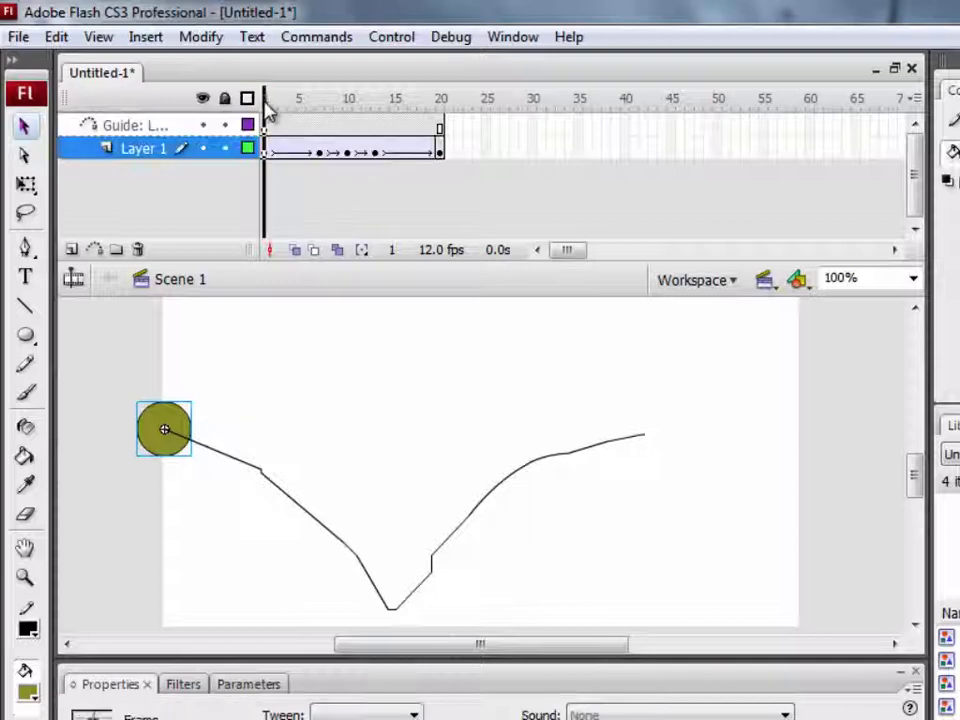
drag(268, 108, 445, 130)
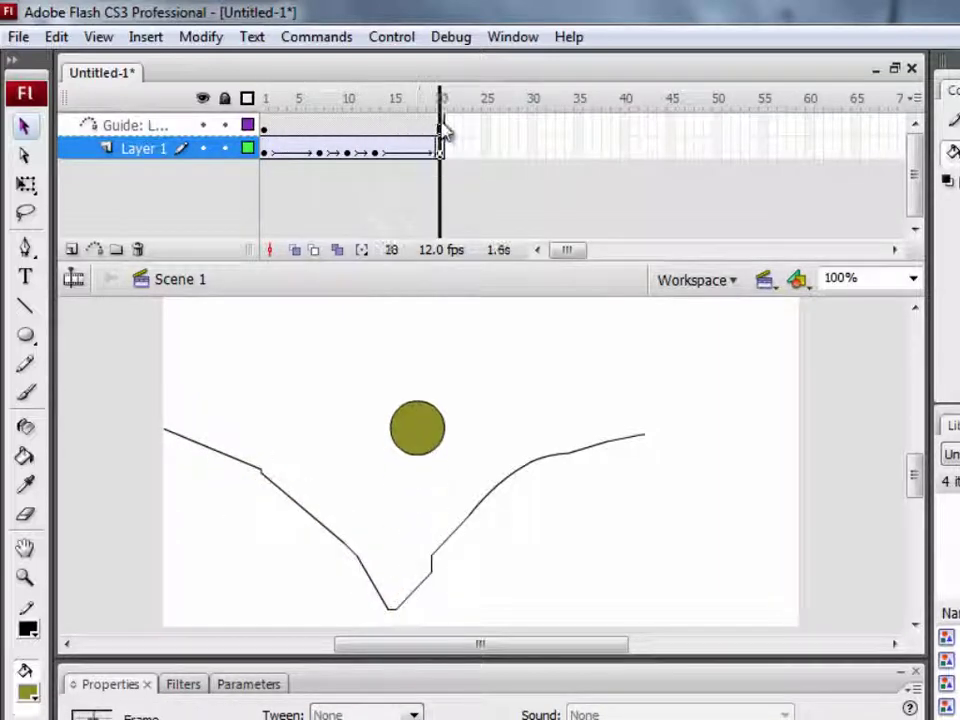
drag(437, 442, 665, 460)
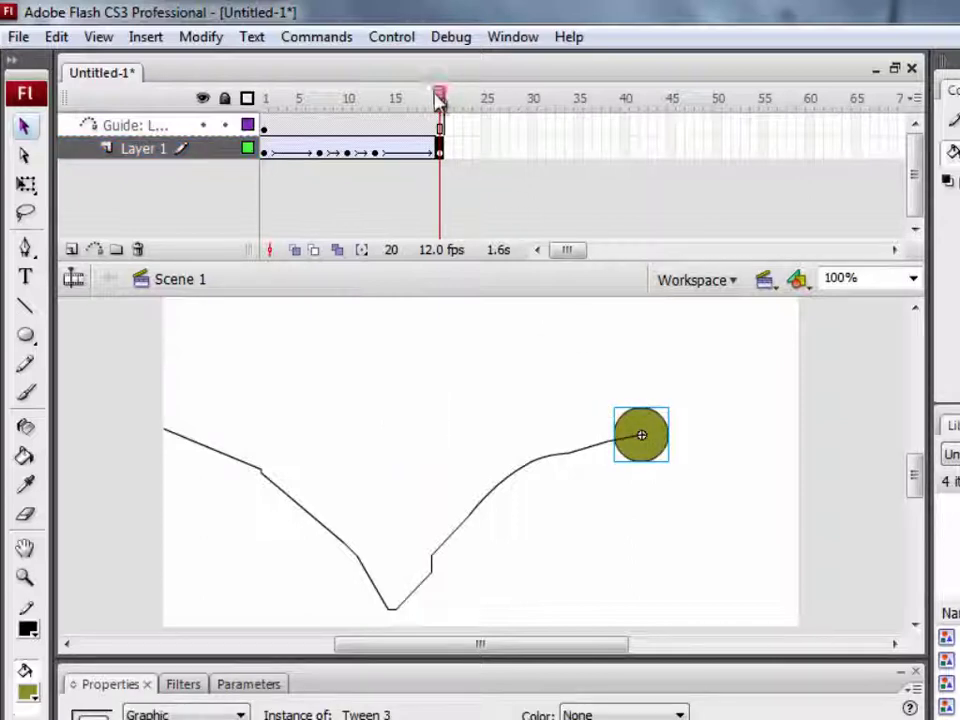
- Move the ball on keyframes 10, 7 and 13 of Layer 1 onto the guide path near its lowest point
drag(438, 97, 352, 117)
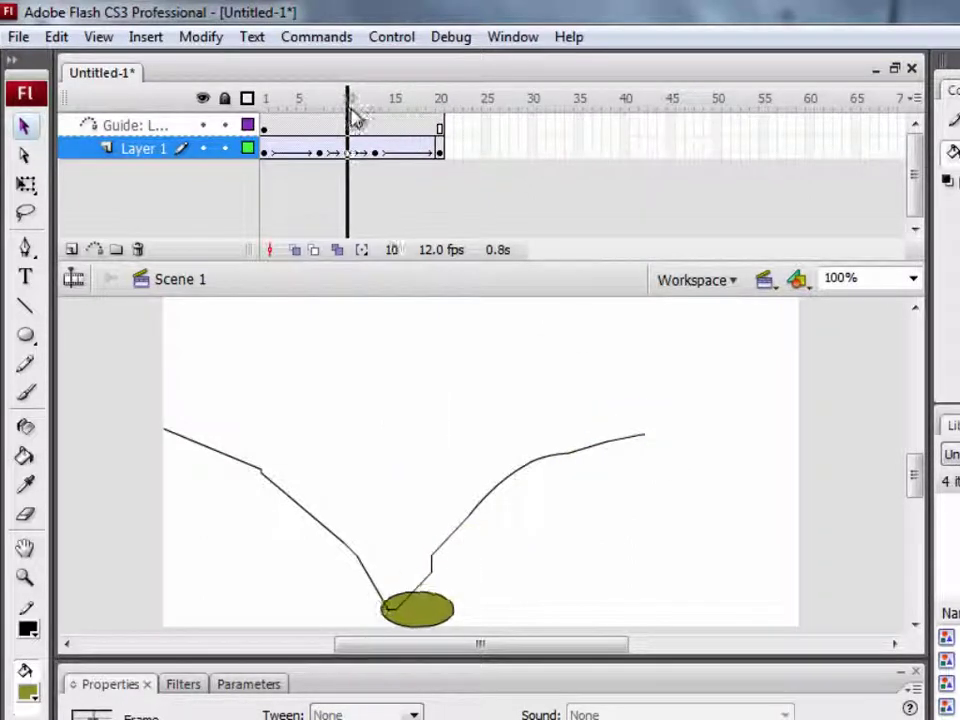
click(347, 150)
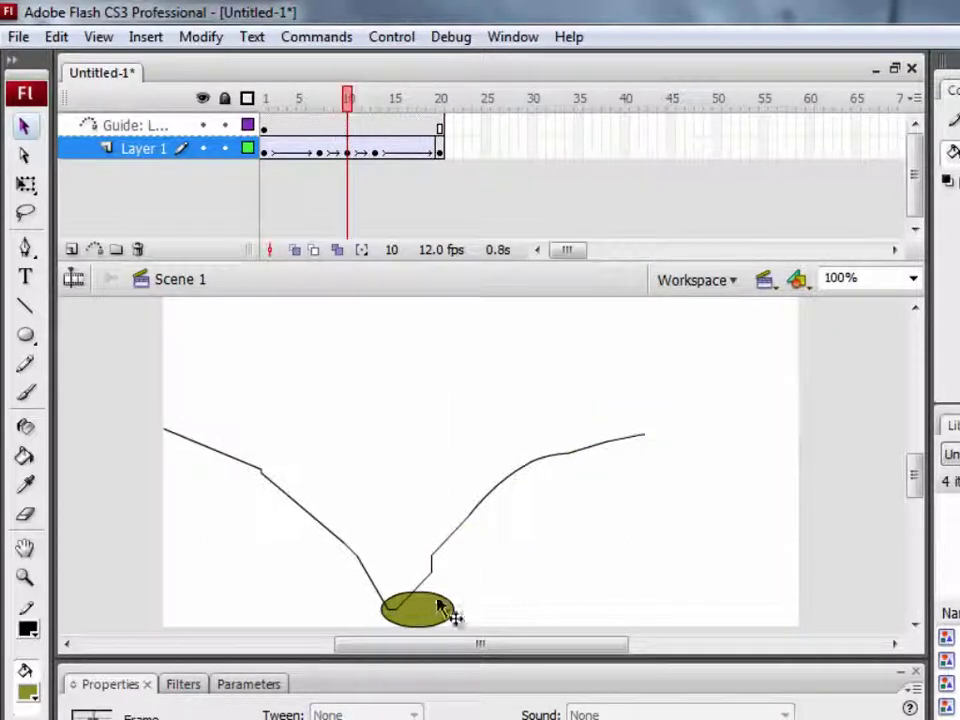
drag(454, 628, 422, 616)
drag(349, 96, 325, 113)
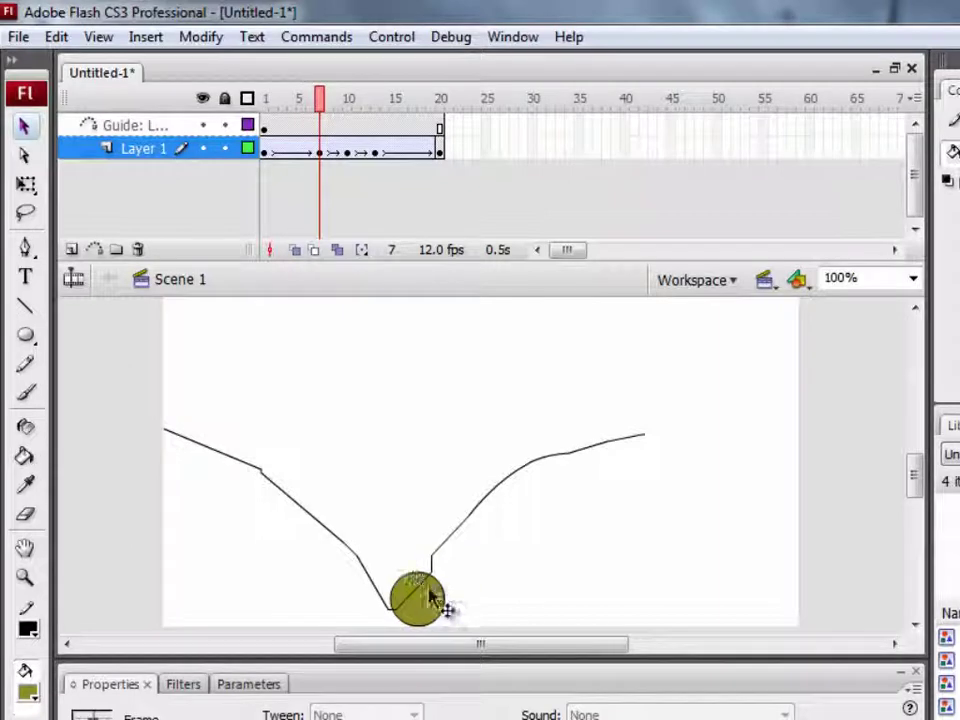
drag(438, 605, 407, 594)
drag(328, 107, 376, 110)
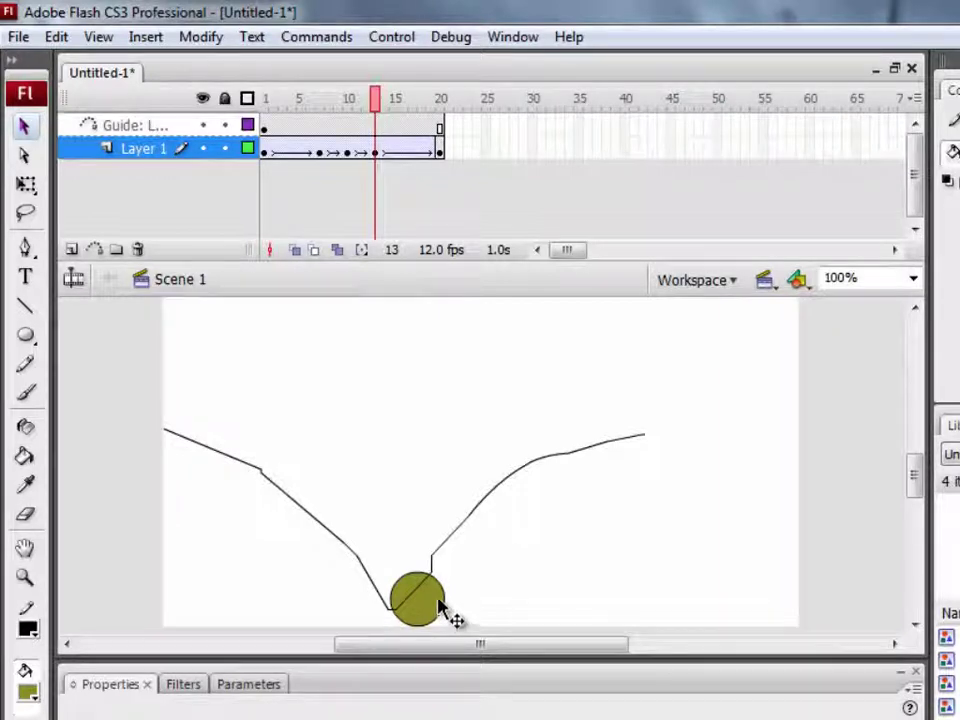
mouse_move(454, 619)
mouse_down()
mouse_move(440, 600)
mouse_move(448, 611)
mouse_up()
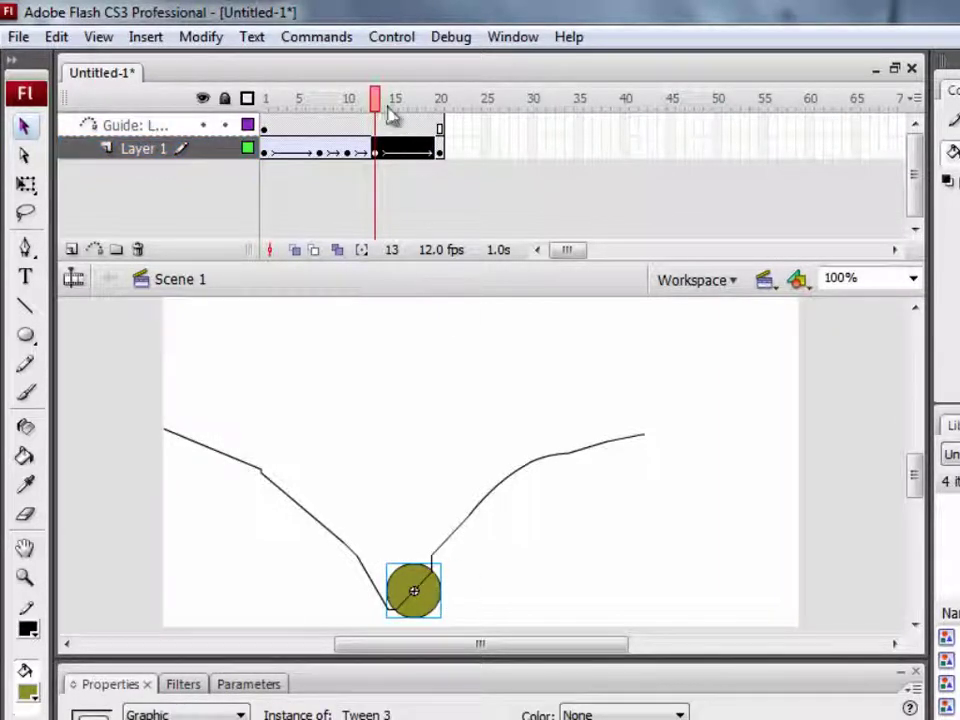
- Test the movie from frame 1 to preview the ball bouncing along the guide path, and close the preview
drag(388, 107, 263, 118)
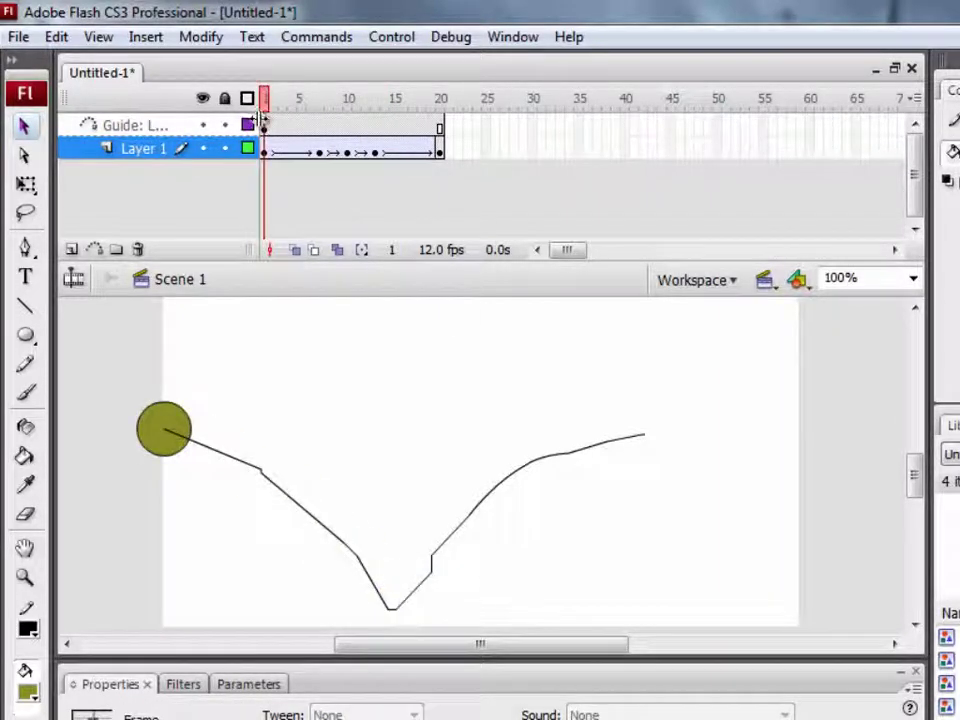
key(ctrl+Return)
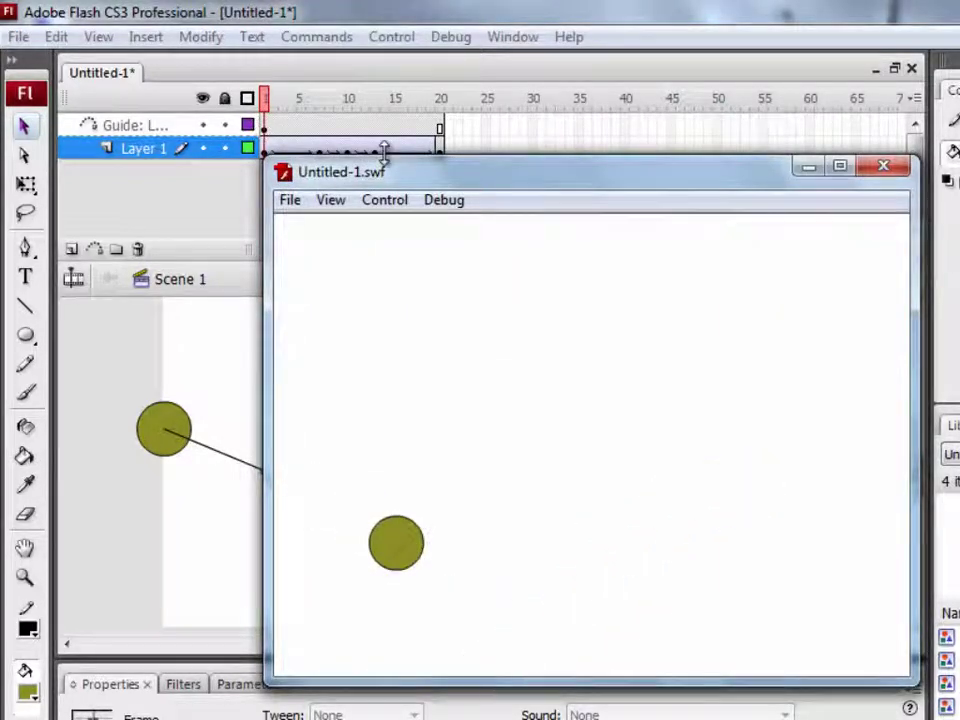
click(884, 167)
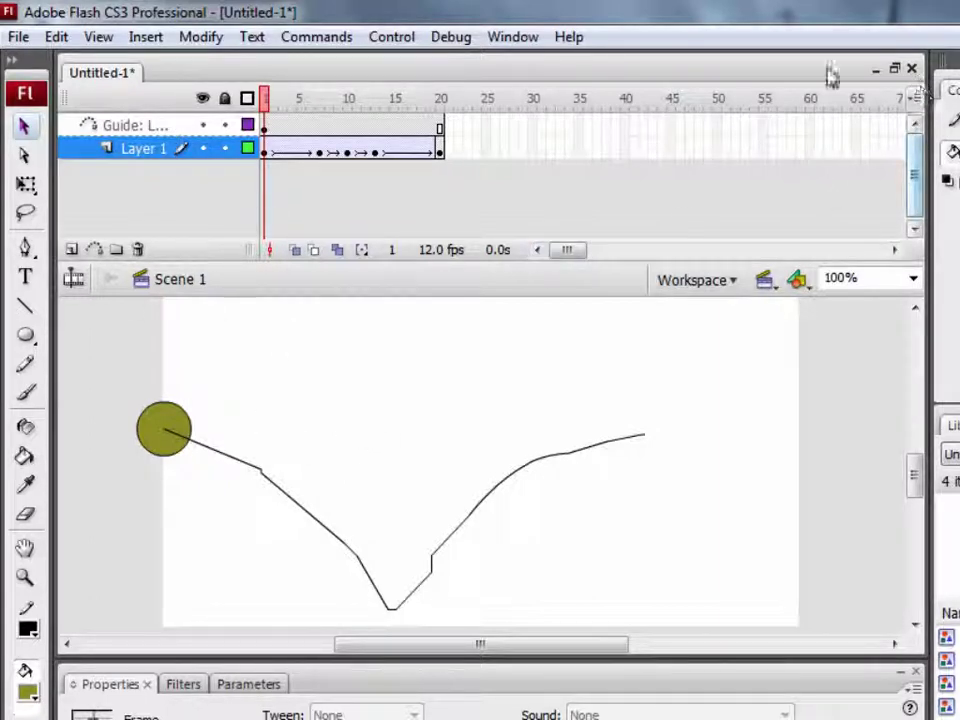
- Create a new Flash File (ActionScript 3.0) document
click(18, 36)
click(26, 64)
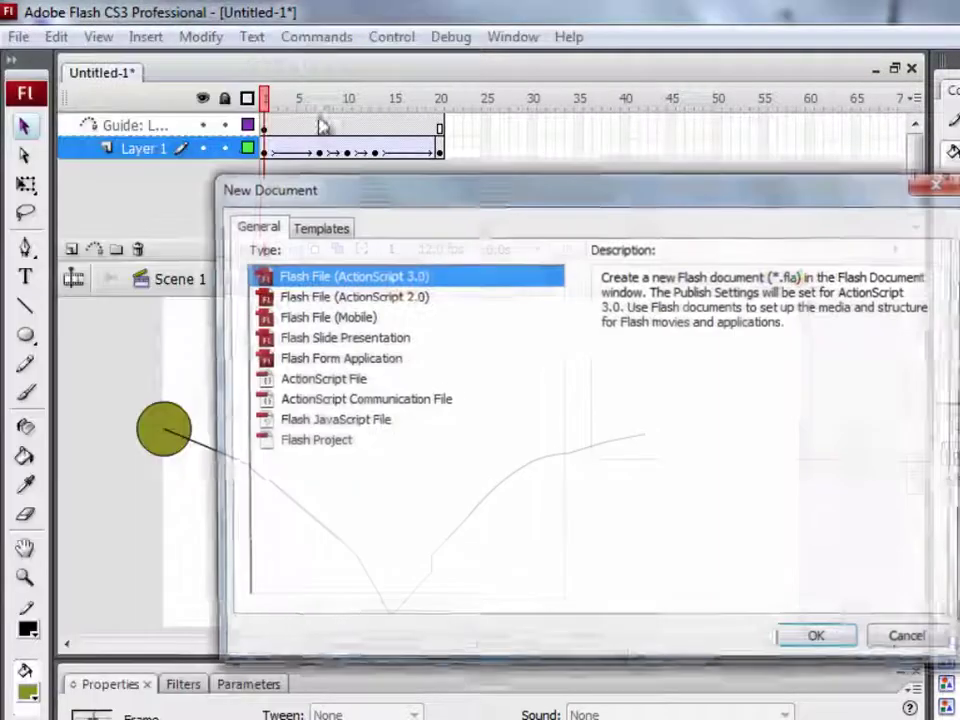
click(822, 643)
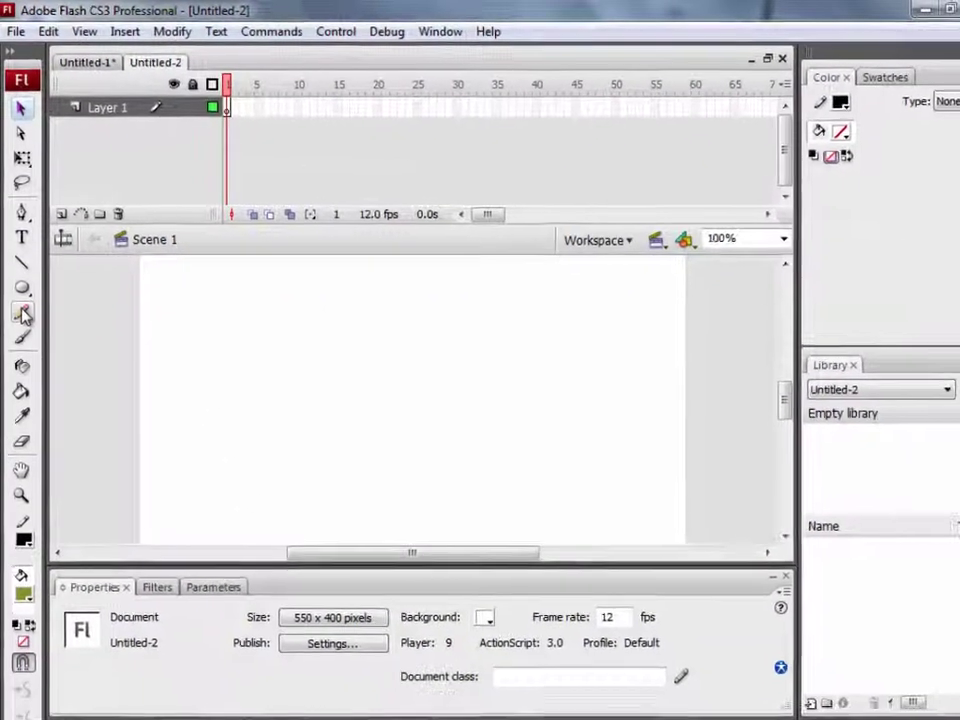
- Draw an oval about 60 by 47 px on the upper stage with the Pencil tool in Straighten mode
click(25, 364)
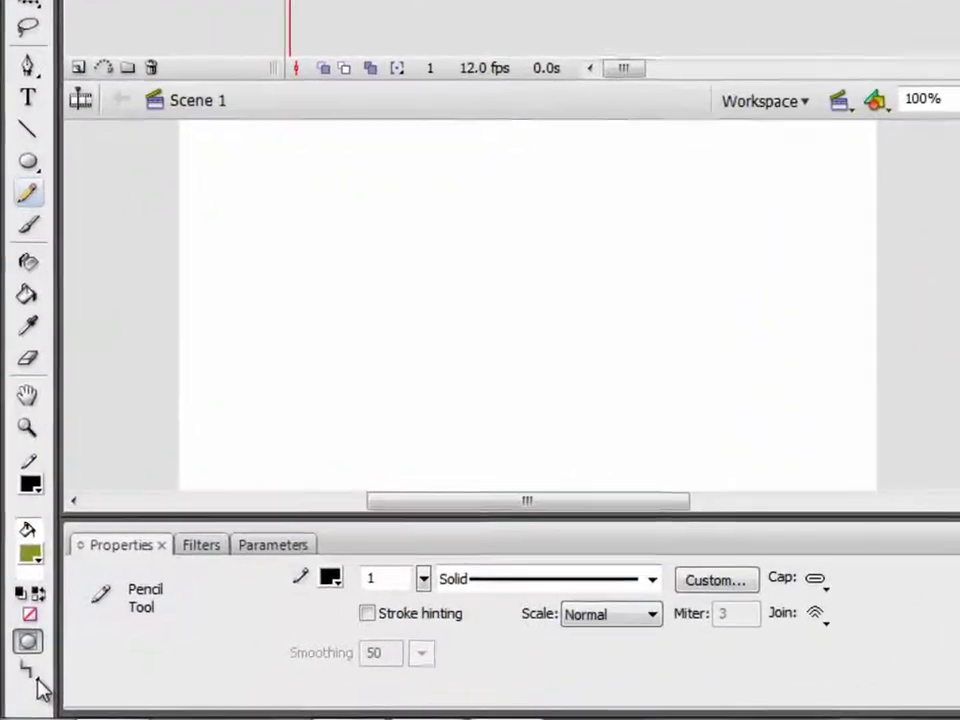
click(24, 684)
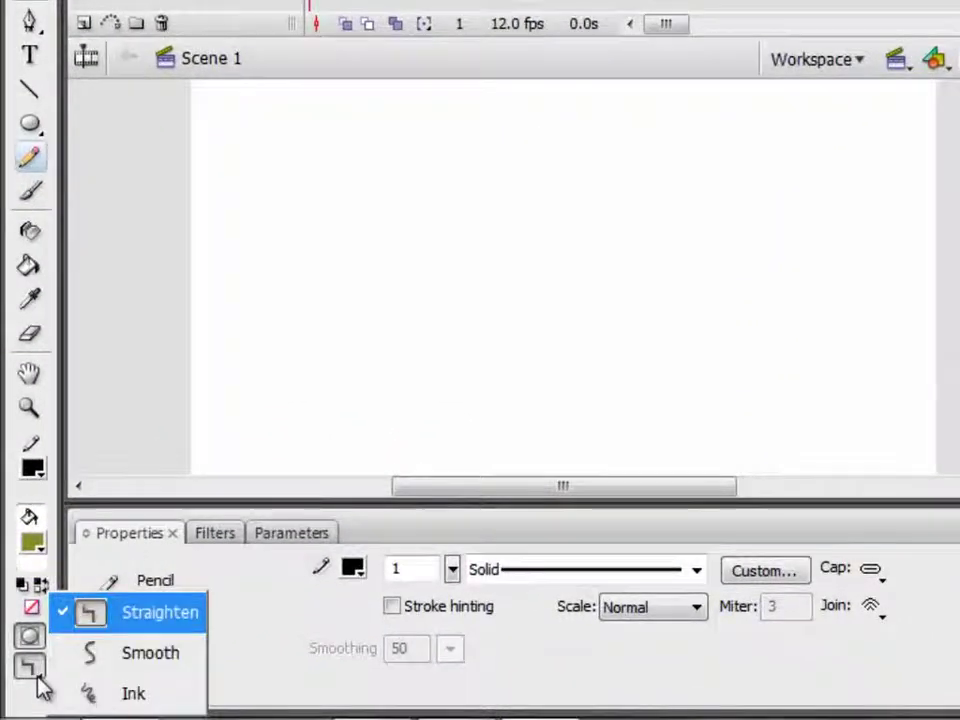
click(95, 615)
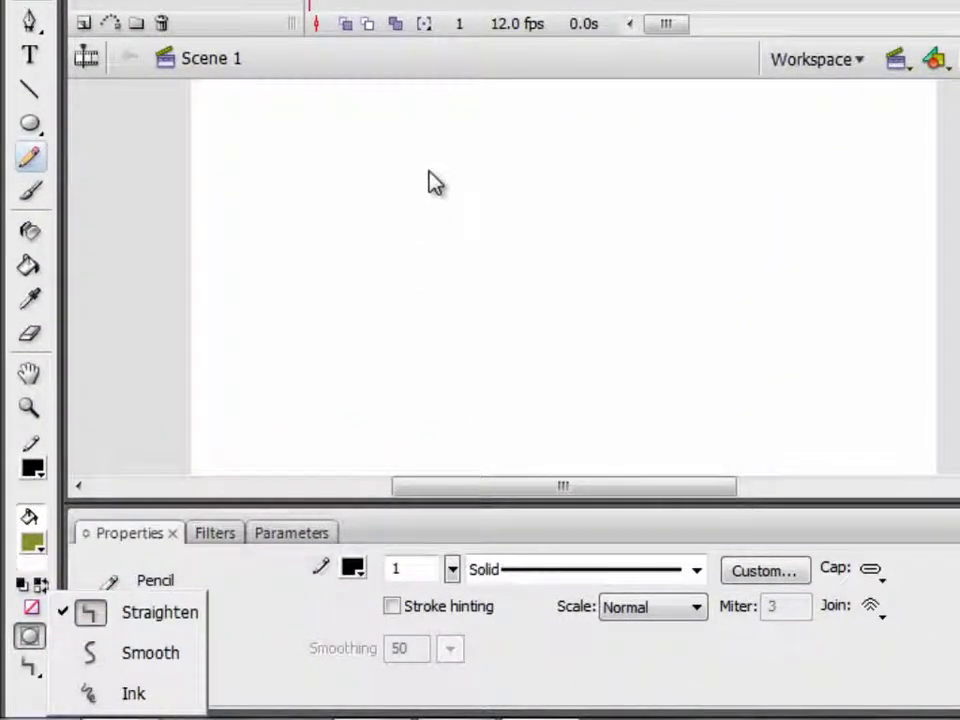
click(150, 617)
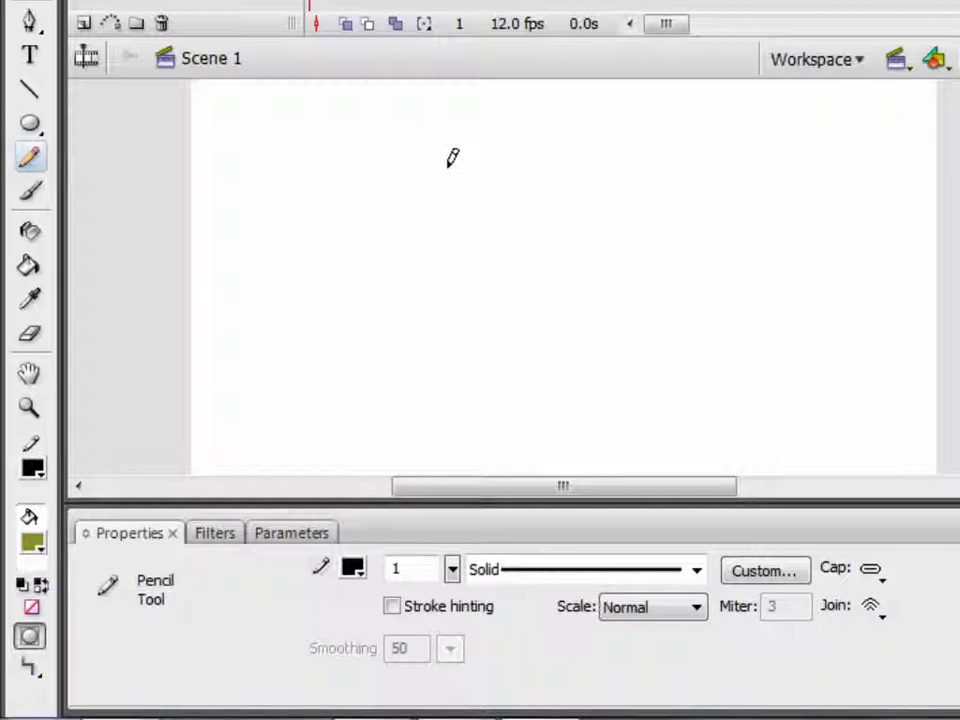
drag(437, 166, 438, 168)
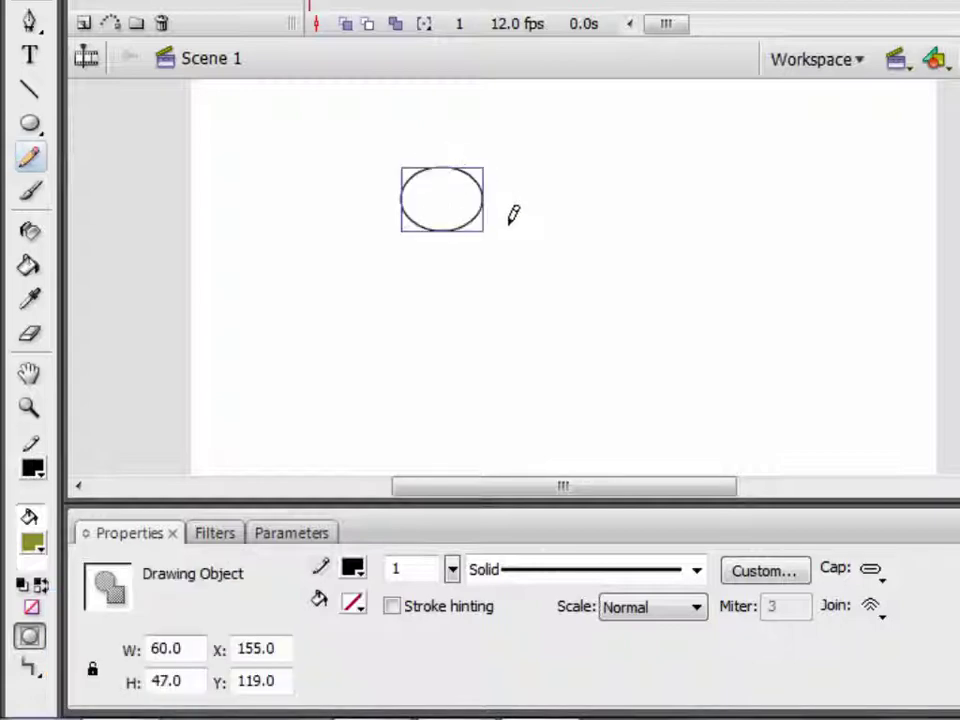
- Draw an irregular closed shape about 75 by 56 px beside the oval with the Pencil tool in Smooth mode
click(34, 674)
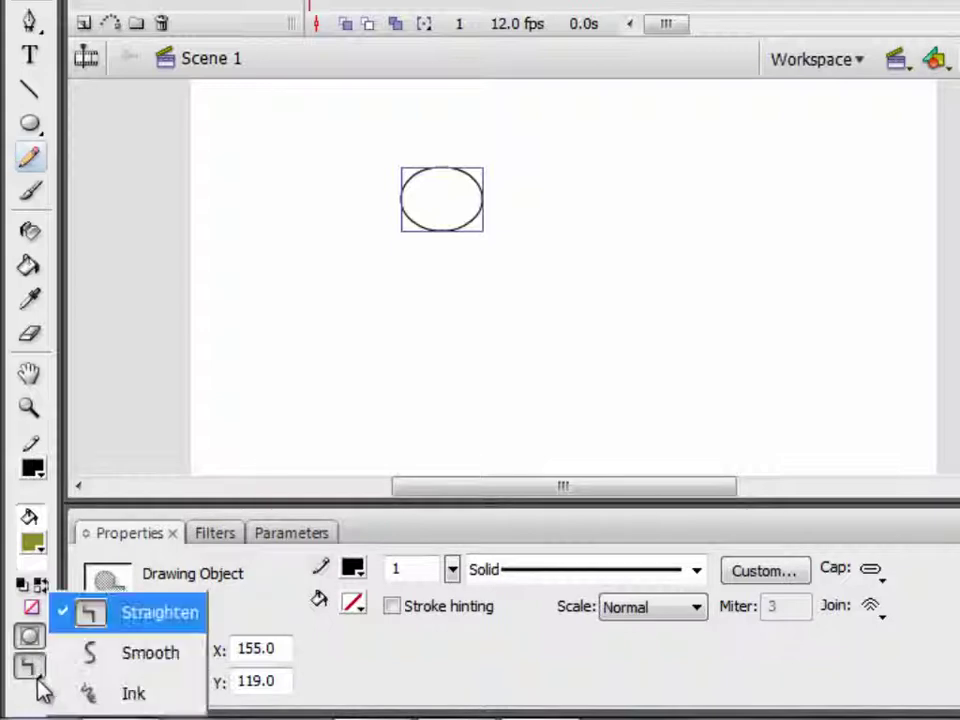
click(136, 660)
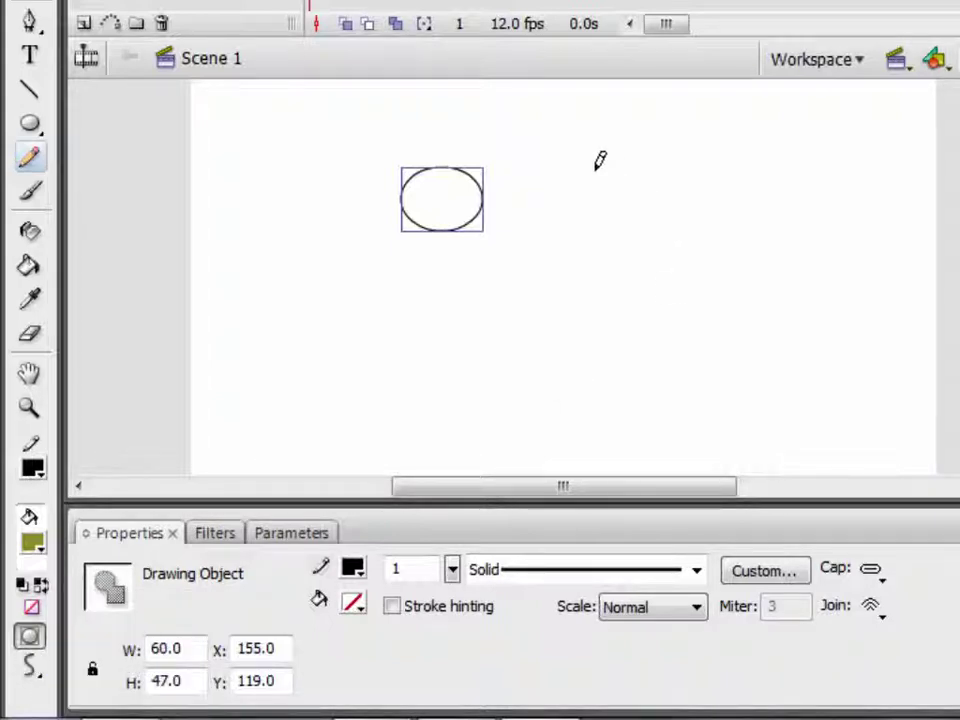
mouse_move(549, 209)
mouse_down()
mouse_move(595, 237)
mouse_move(646, 228)
mouse_up()
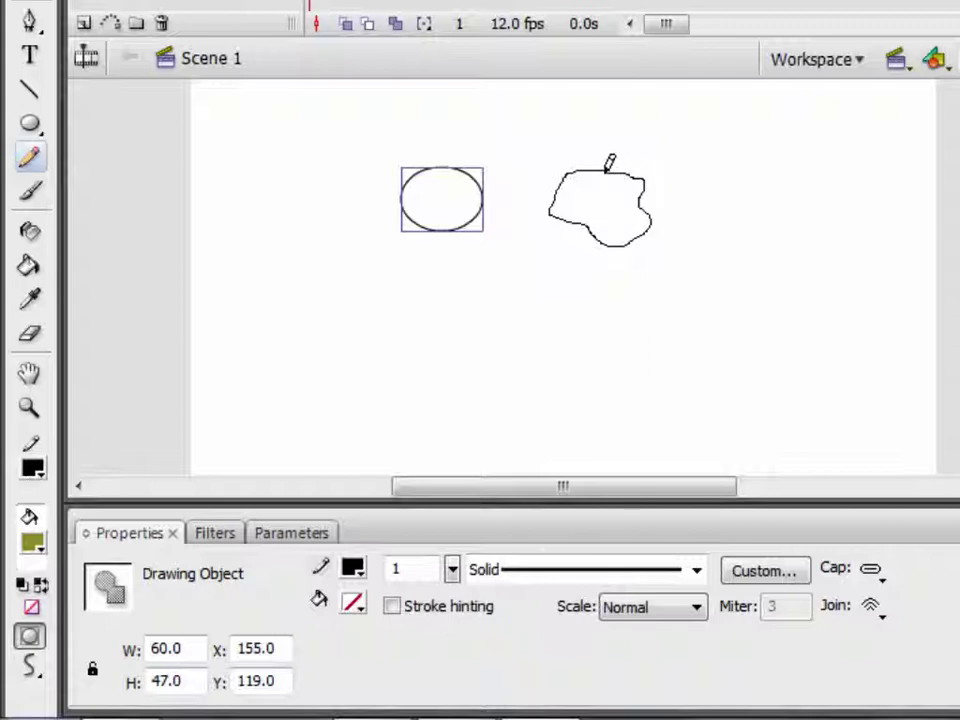
drag(605, 170, 604, 176)
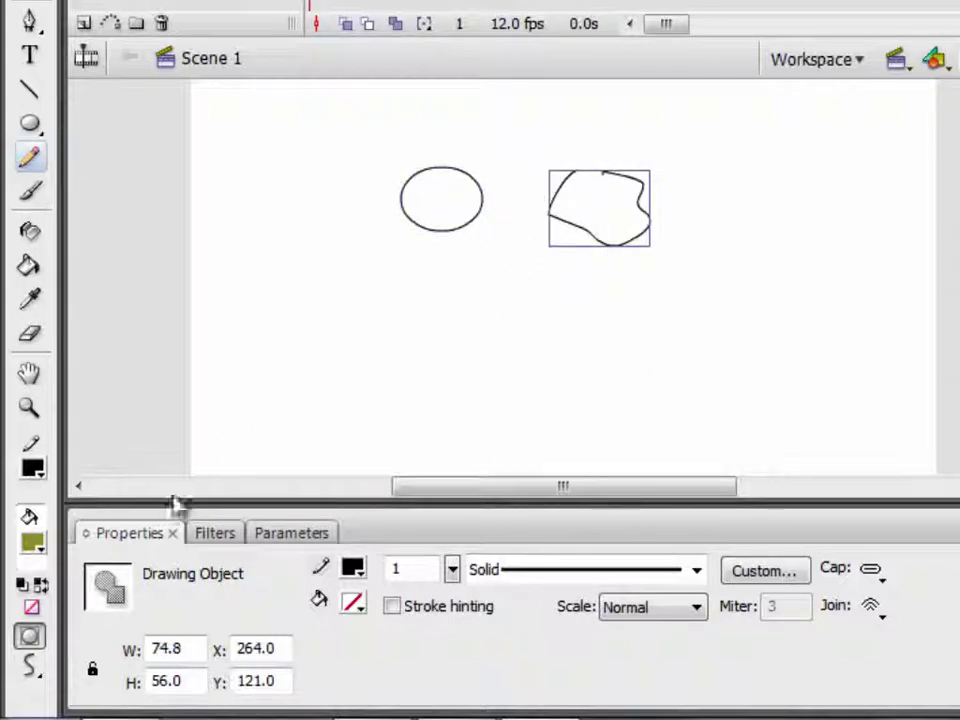
- Draw a third closed shape about 76 by 56 px beside the other two with the Pencil tool in Ink mode
click(33, 664)
click(125, 693)
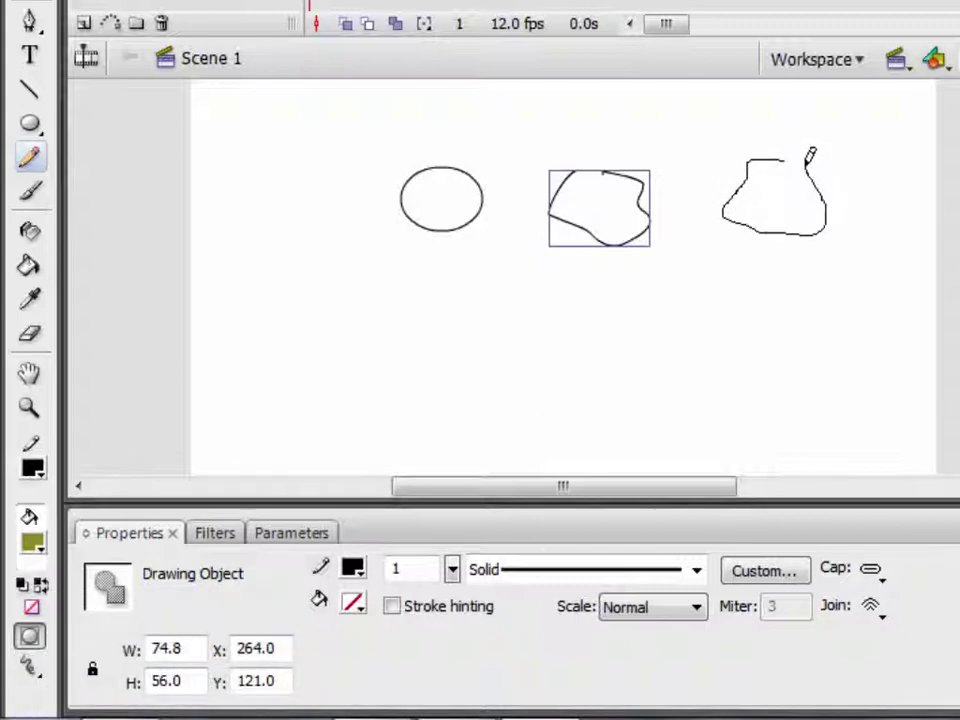
drag(782, 160, 786, 161)
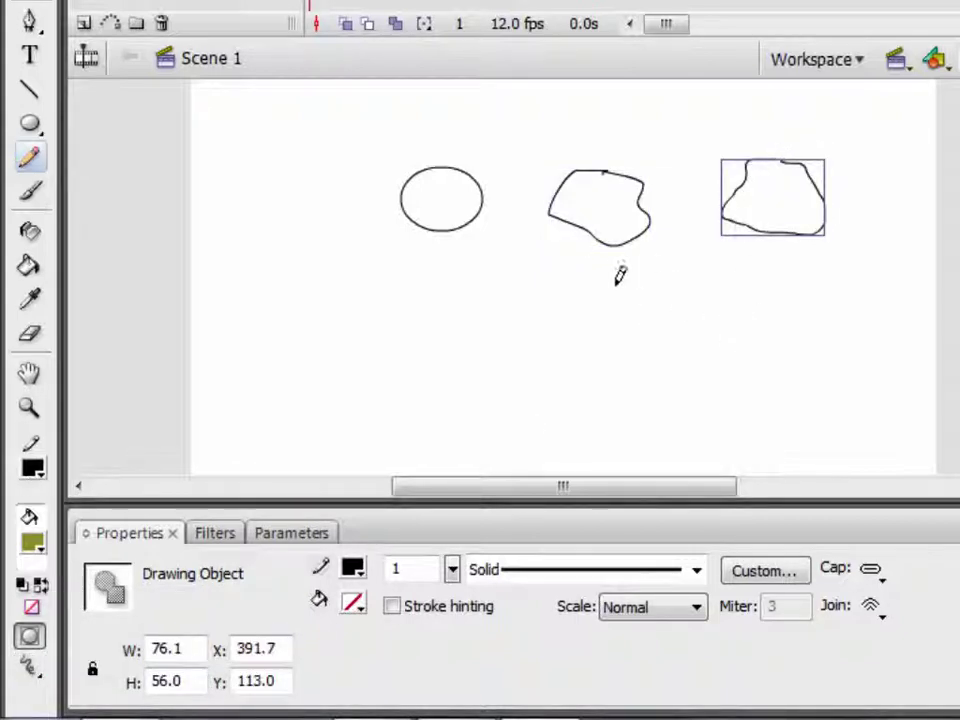
- Delete the three pencil test shapes from the stage
key(v)
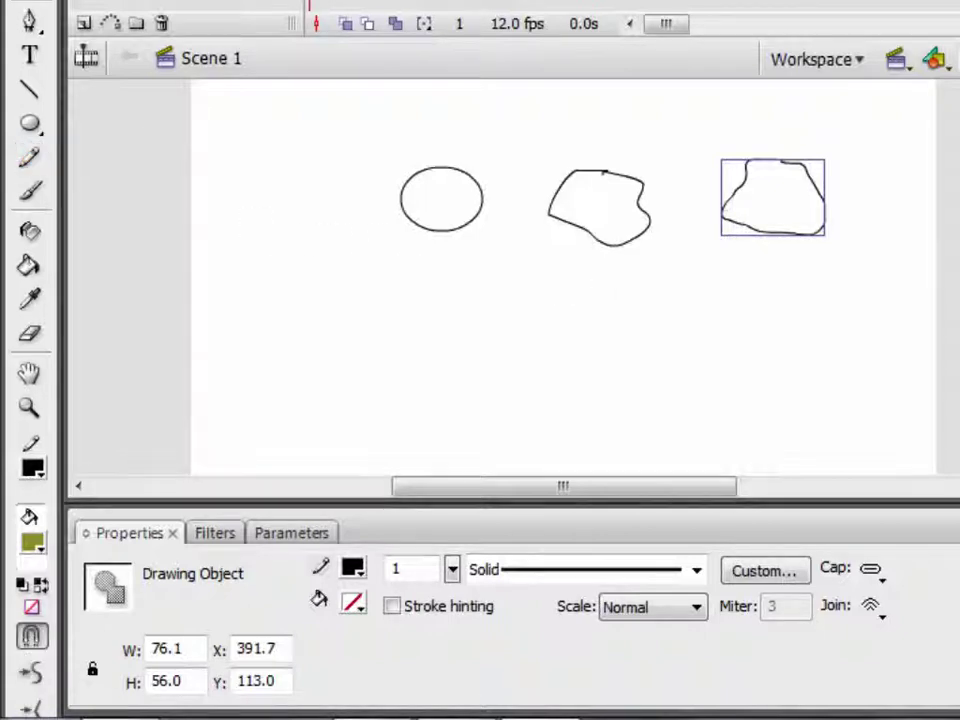
click(786, 231)
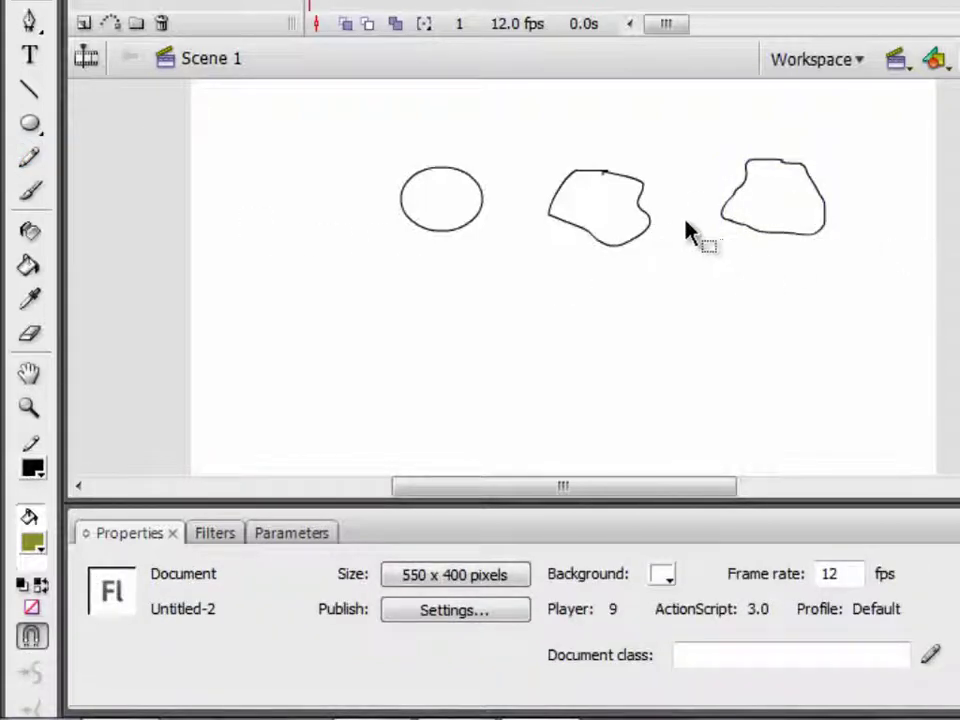
click(756, 170)
key(Delete)
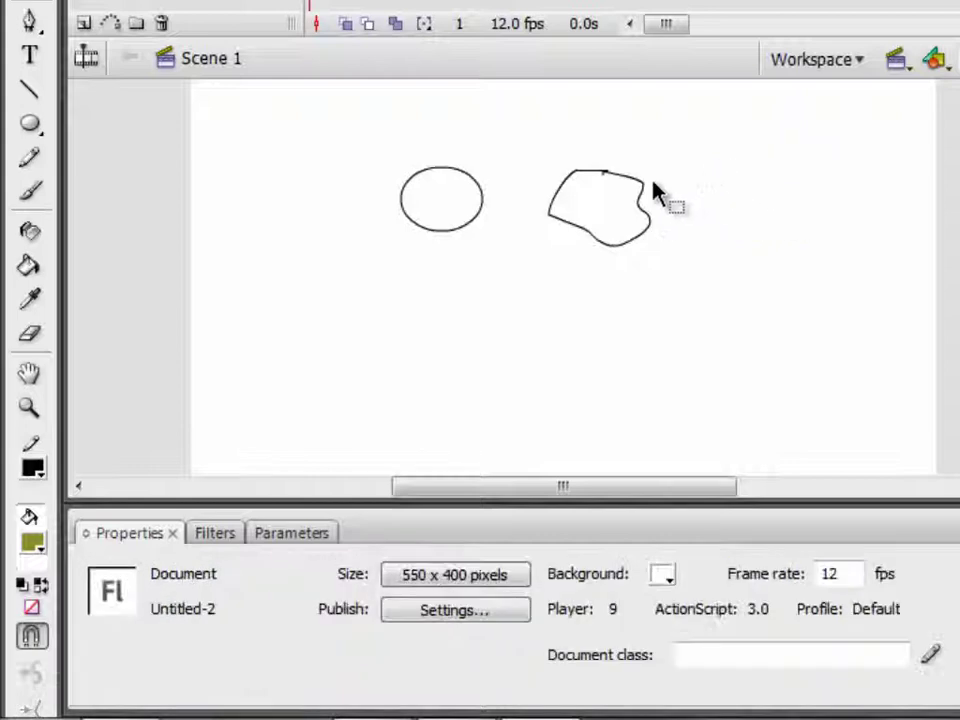
click(645, 195)
key(Delete)
click(435, 183)
key(Delete)
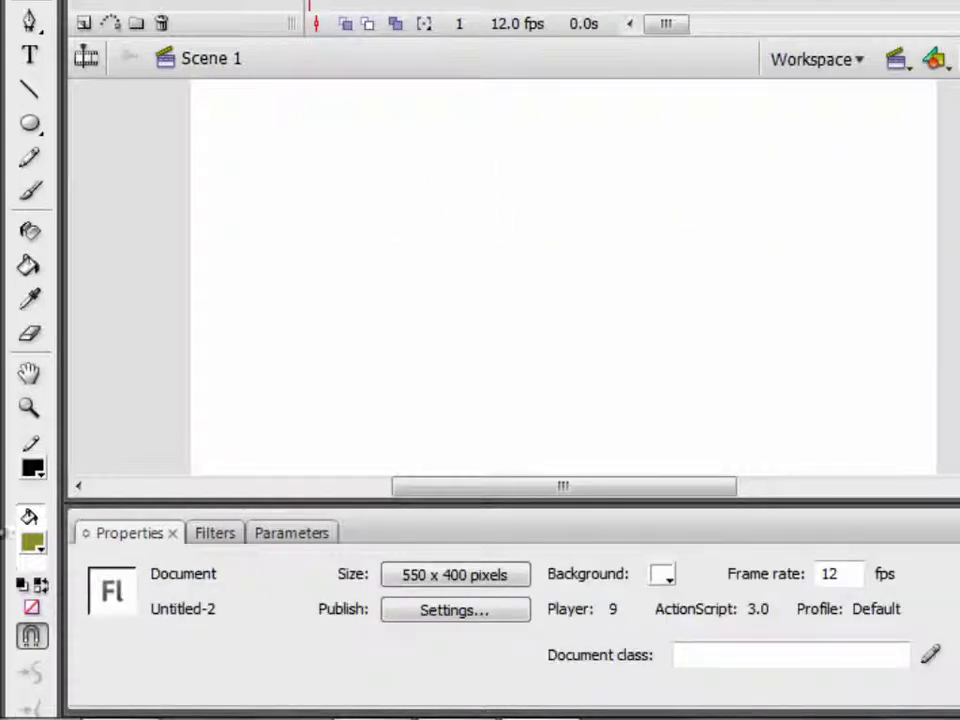
- Draw a stick figure with legs, body, arms and head in the lower left of the stage with the Pencil tool
click(29, 158)
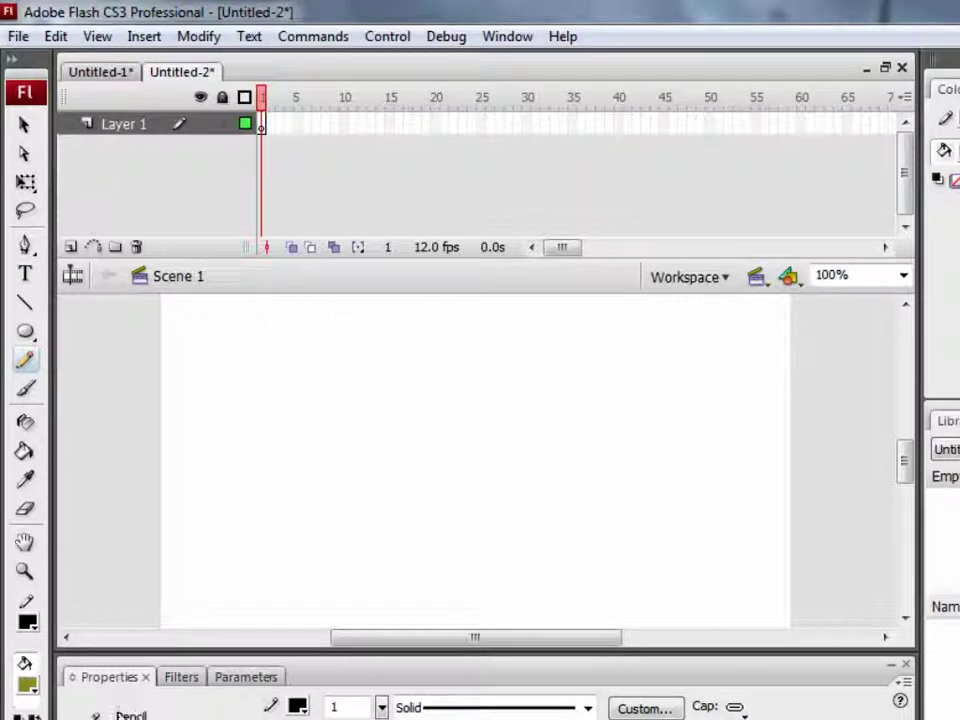
scroll(636, 506, down, 2)
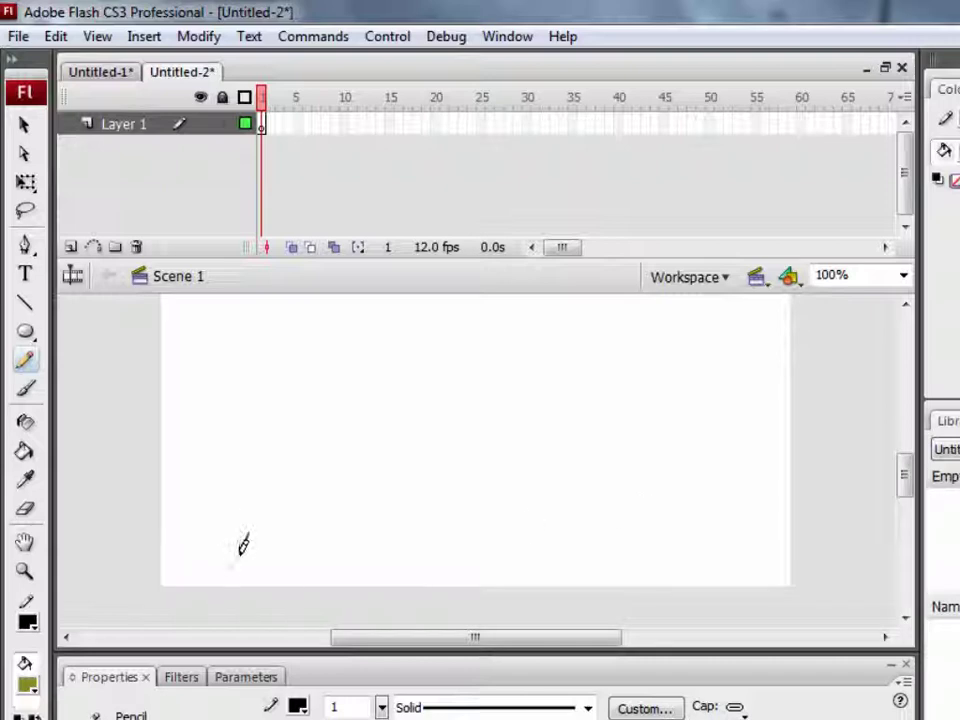
mouse_move(224, 580)
mouse_down()
mouse_move(267, 556)
mouse_move(287, 588)
mouse_up()
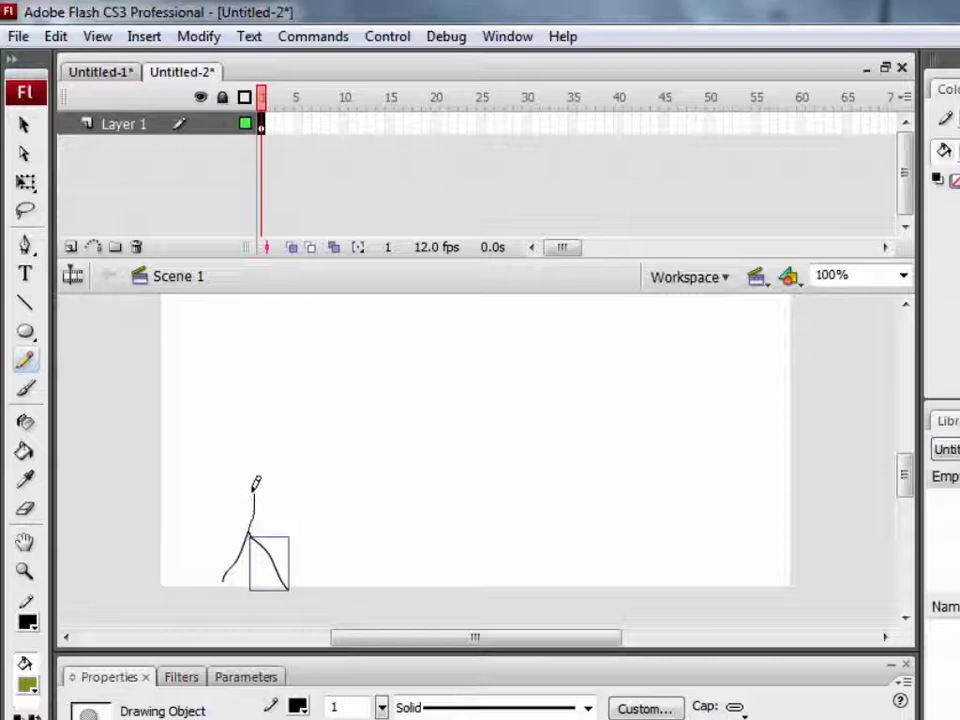
mouse_move(252, 474)
mouse_down()
mouse_move(251, 506)
mouse_move(214, 503)
mouse_up()
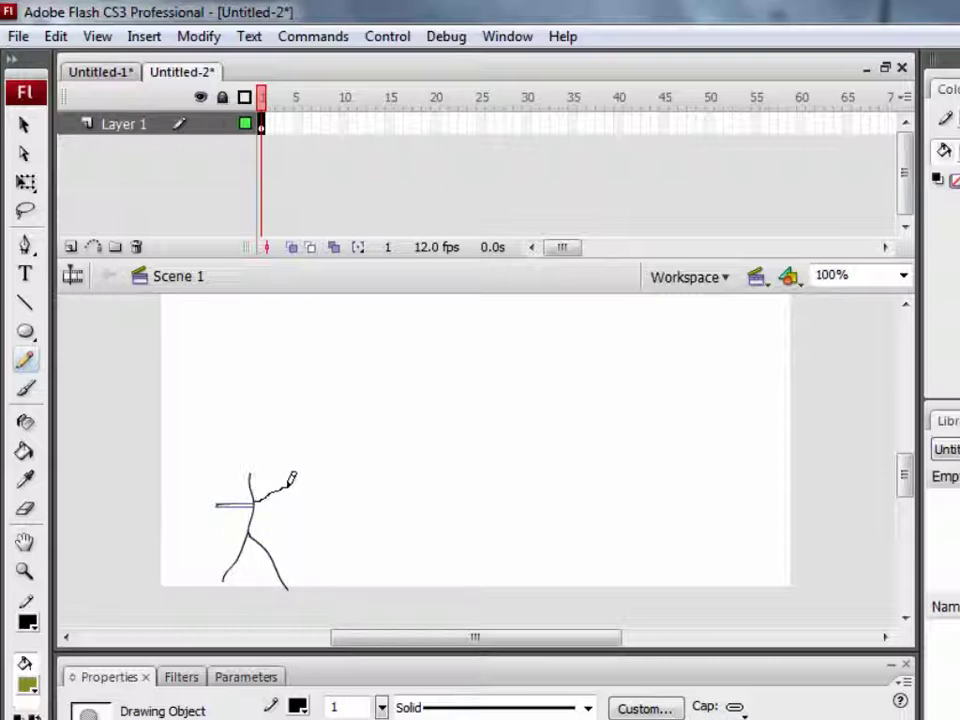
mouse_move(288, 487)
mouse_down()
mouse_move(236, 468)
mouse_move(229, 444)
mouse_move(246, 429)
mouse_move(276, 440)
mouse_move(255, 465)
mouse_up()
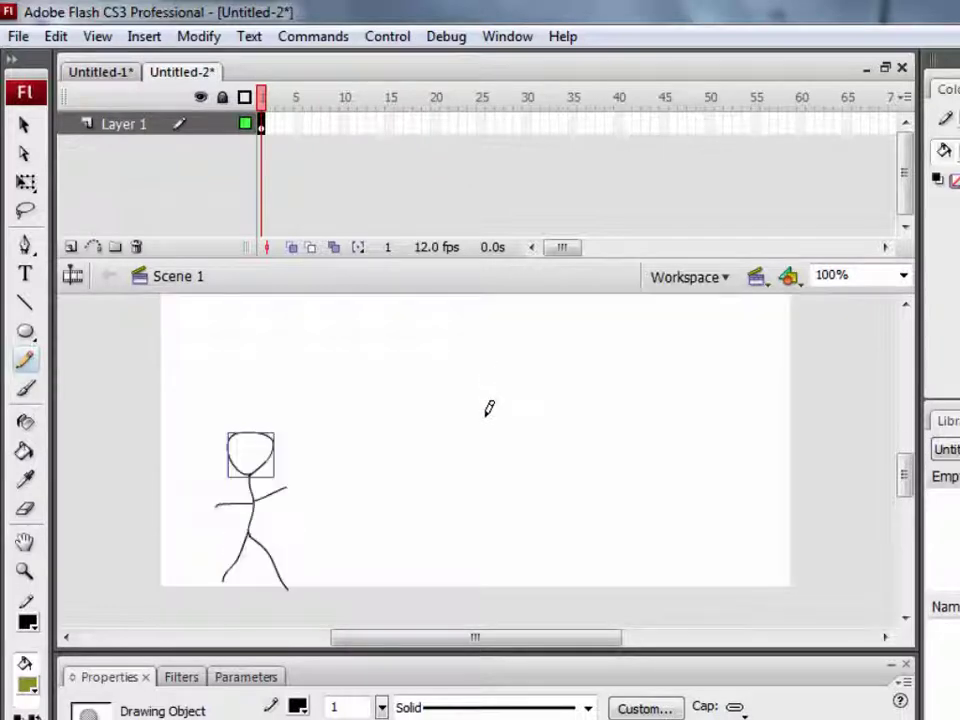
- Rename Layer 1, which holds the stick figure, to a name starting with "Stickper"
double_click(123, 126)
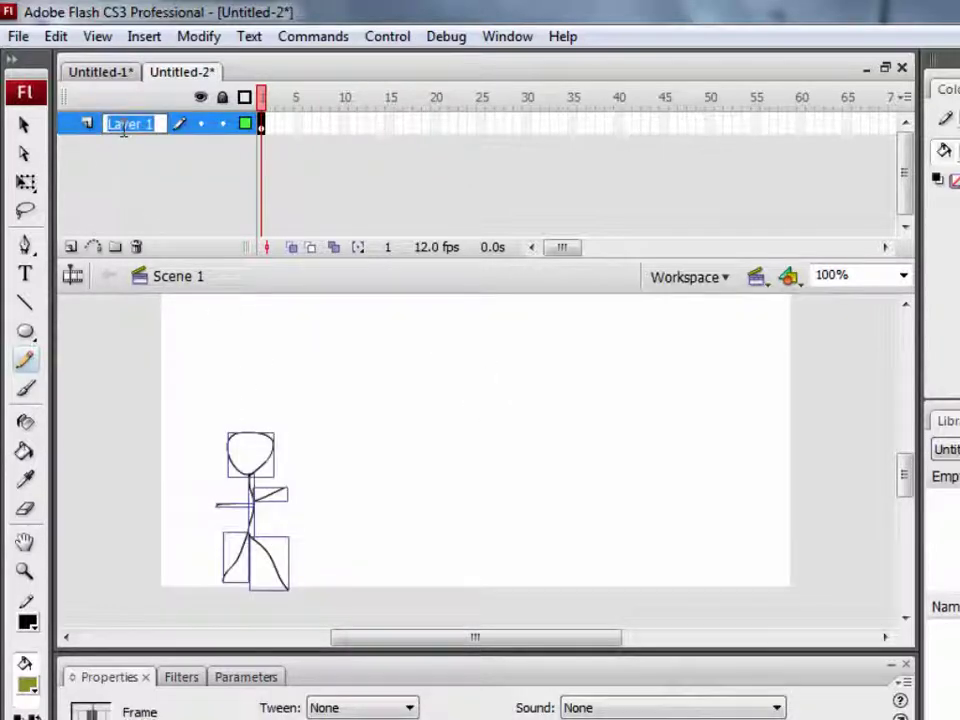
text(Stick)
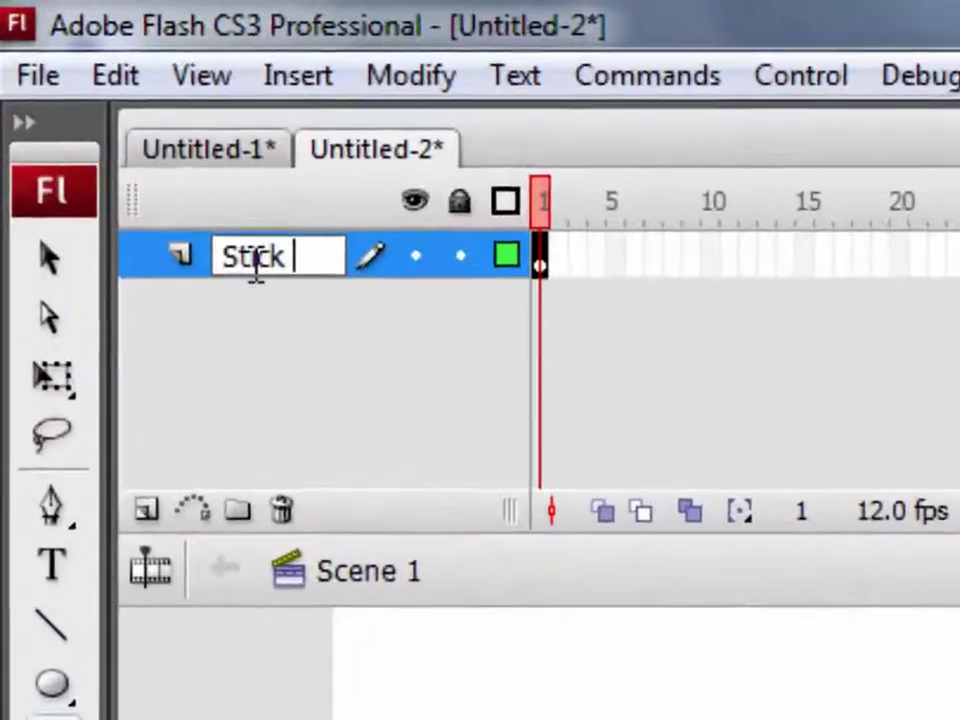
text(per)
key(Return)
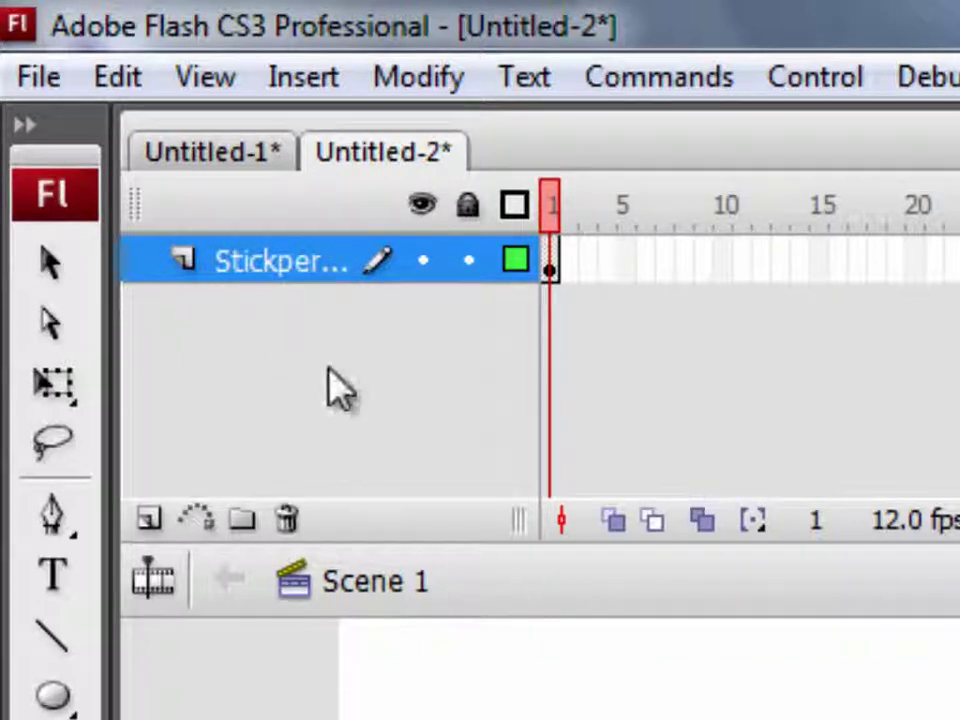
- Draw a wavy string rising from the figure's raised hand on a new layer named String
click(147, 521)
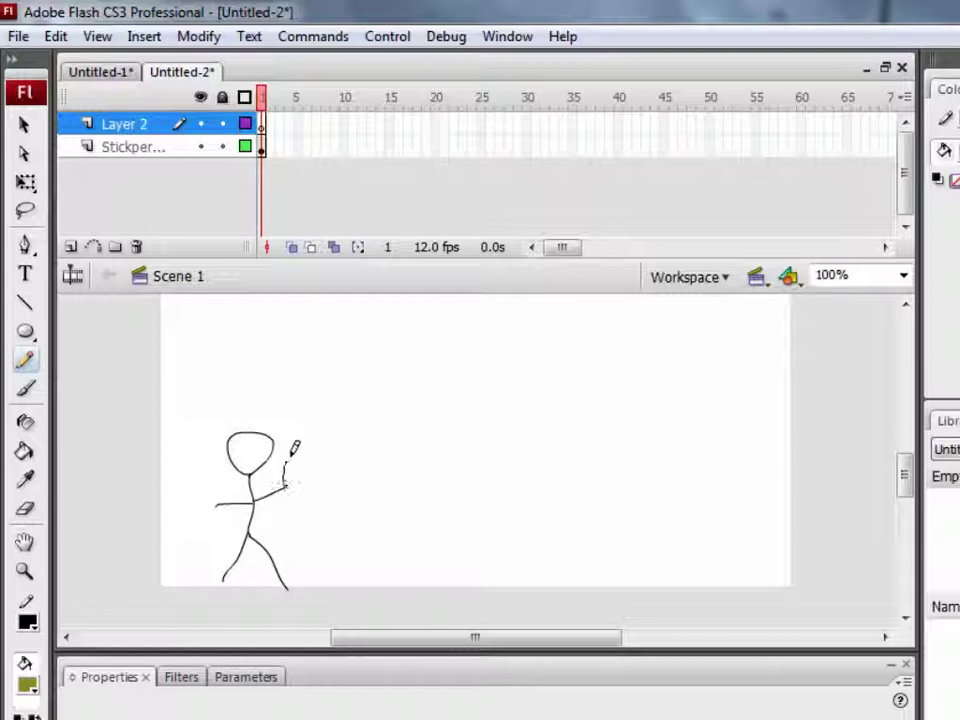
drag(290, 404, 290, 405)
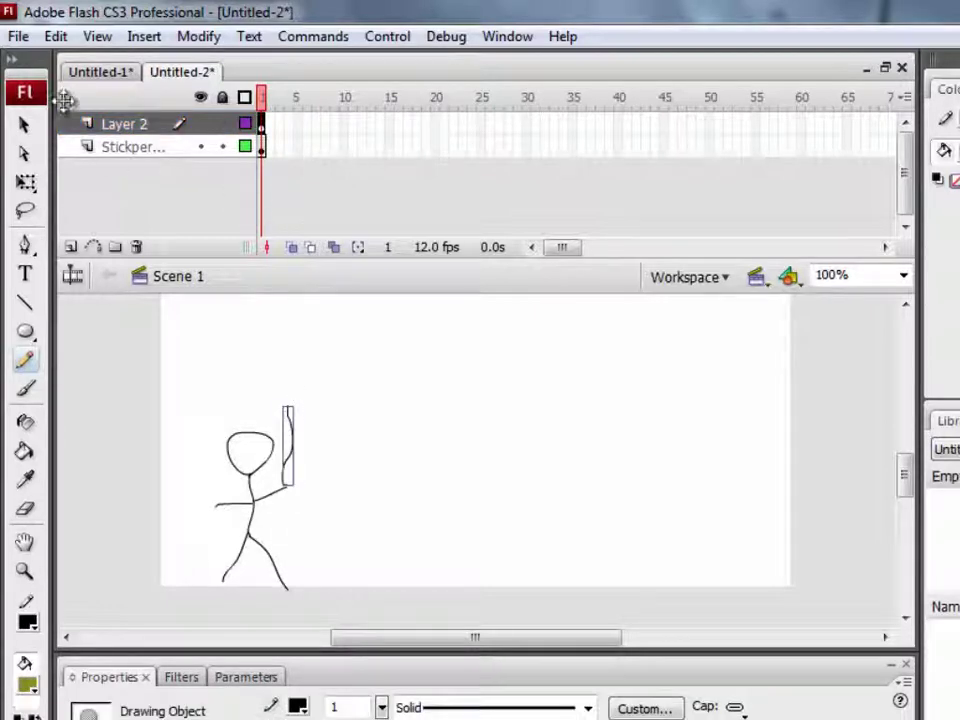
double_click(120, 124)
text(String)
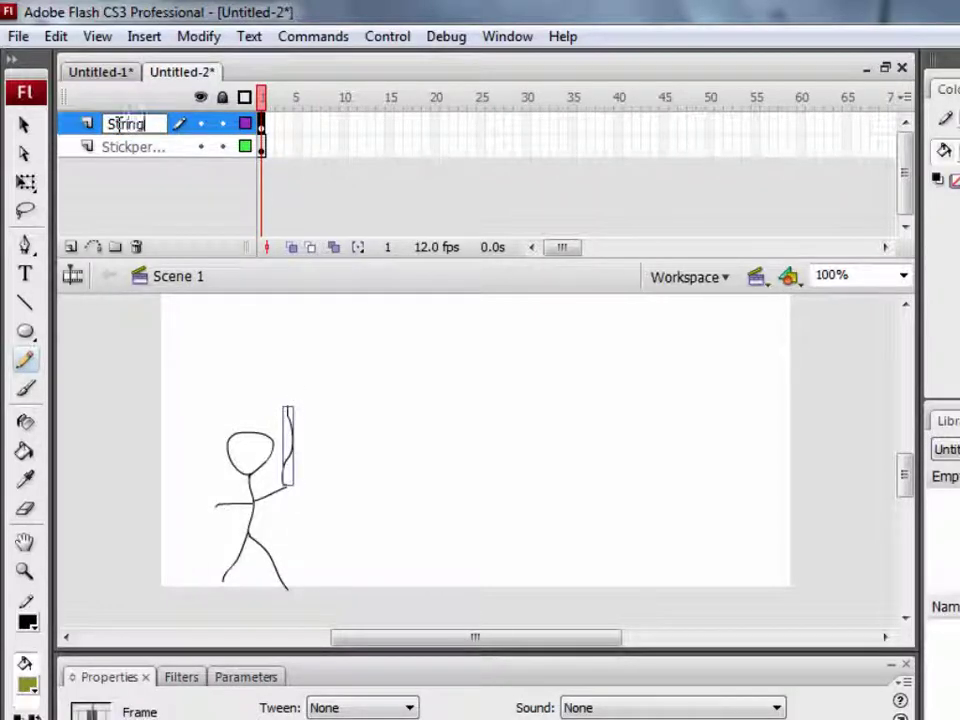
key(Return)
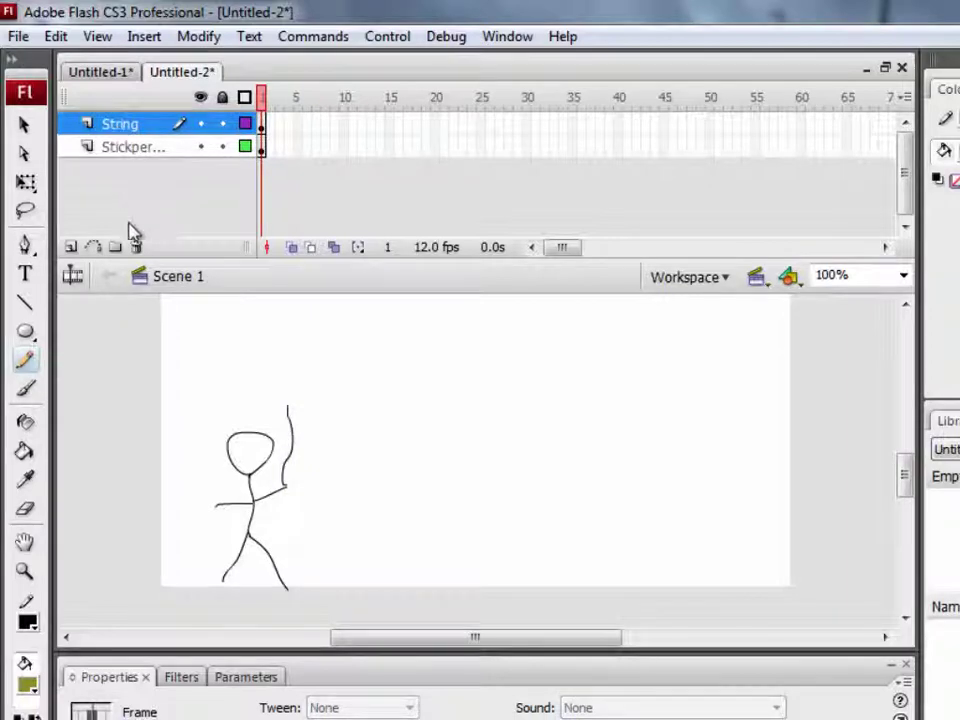
- Draw a round balloon at the upper end of the string on a new layer named Balloon
click(70, 247)
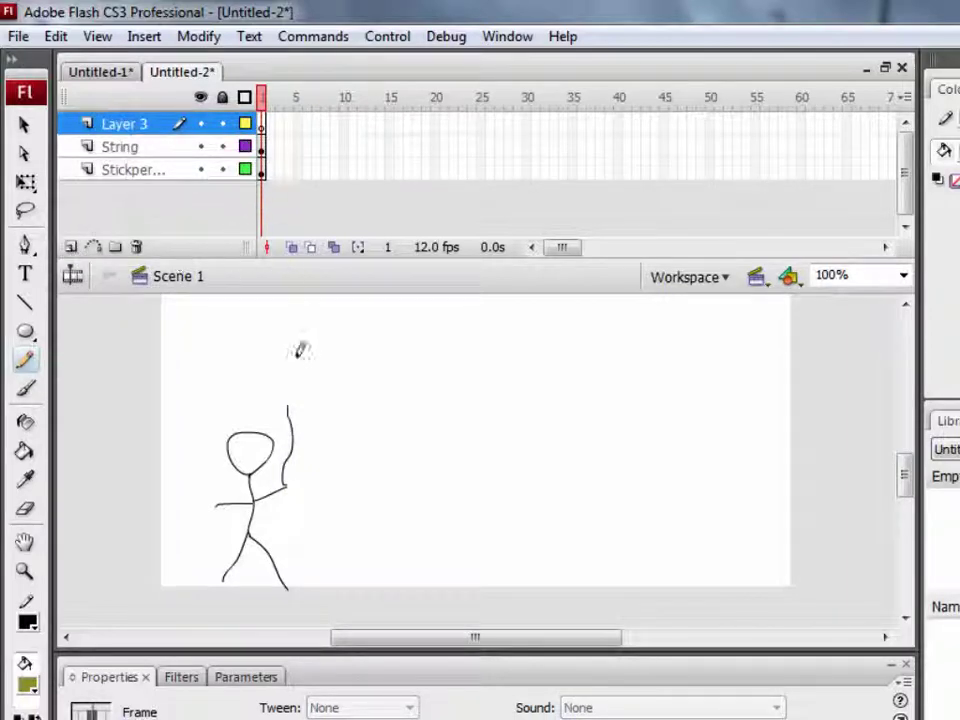
mouse_move(289, 404)
mouse_down()
mouse_move(265, 377)
mouse_move(288, 345)
mouse_move(304, 349)
mouse_move(292, 399)
mouse_up()
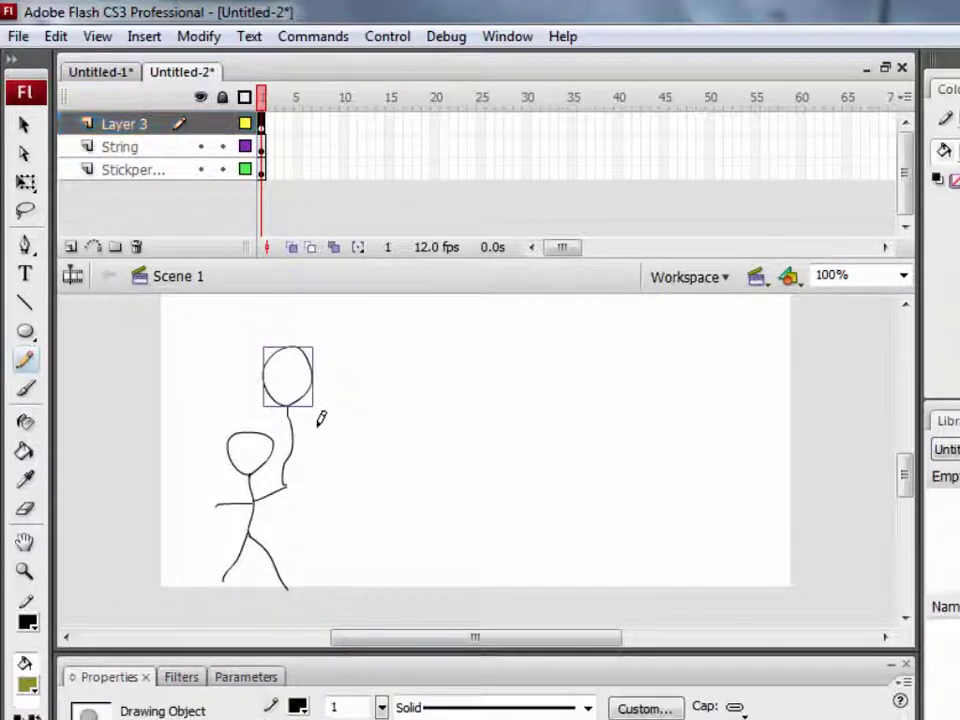
double_click(118, 124)
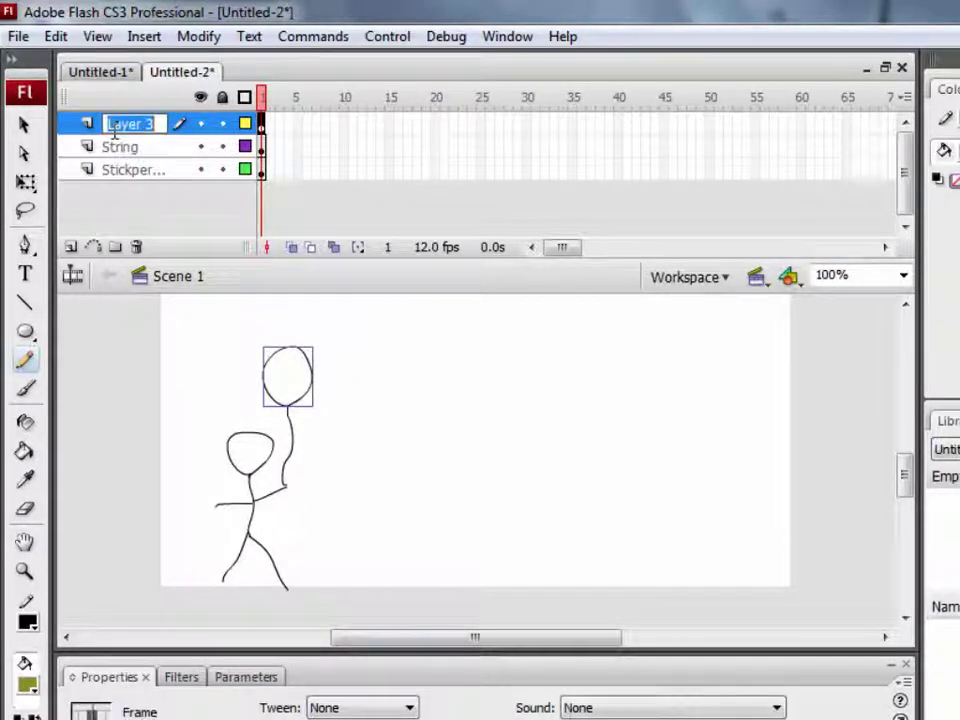
text(Balloon)
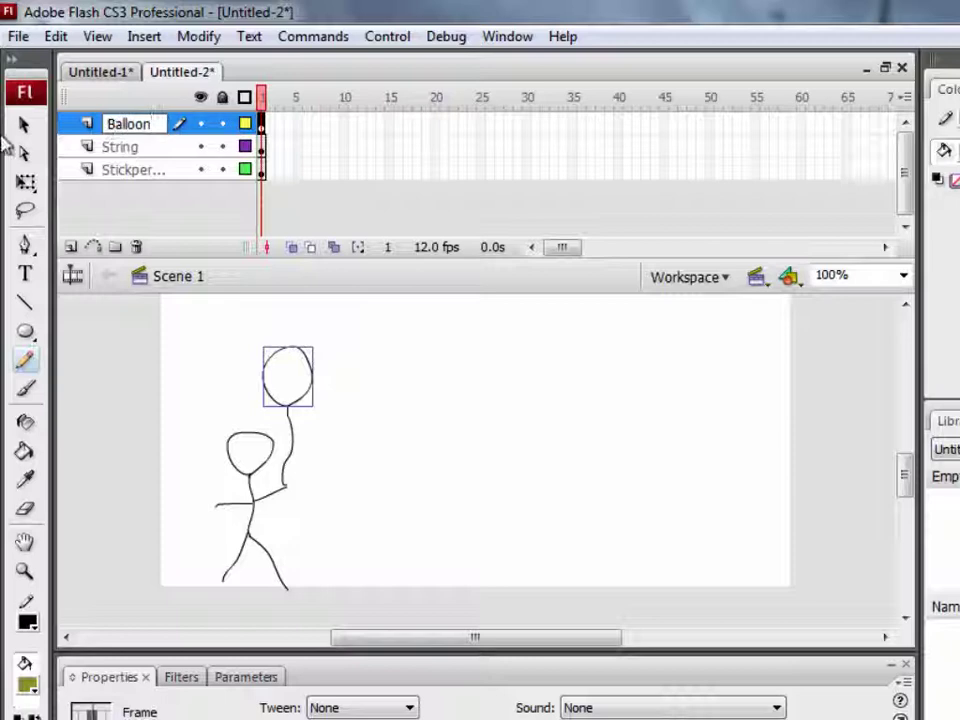
click(24, 124)
click(332, 386)
scroll(407, 506, up, 3)
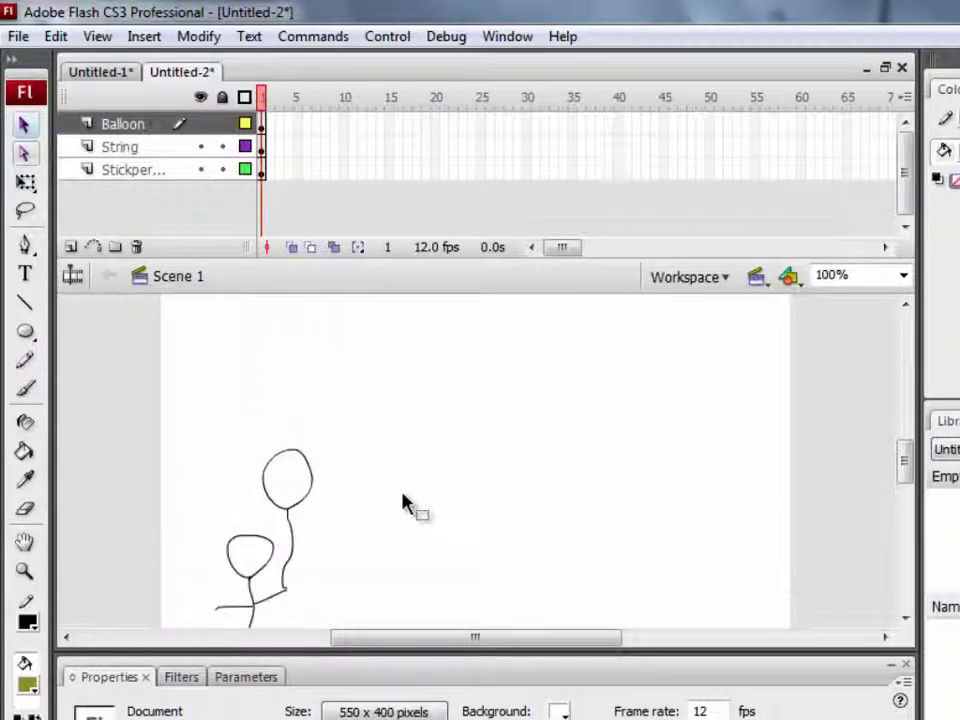
scroll(407, 506, down, 3)
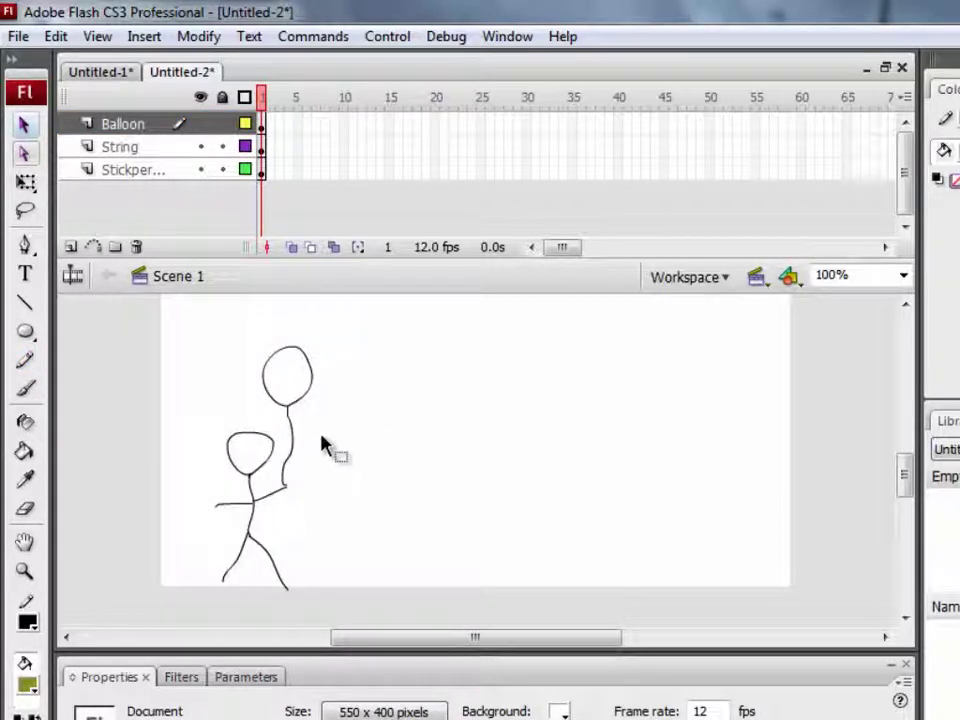
- Insert keyframes at frame 15 on the Balloon, String and stick figure layers
scroll(322, 445, up, 3)
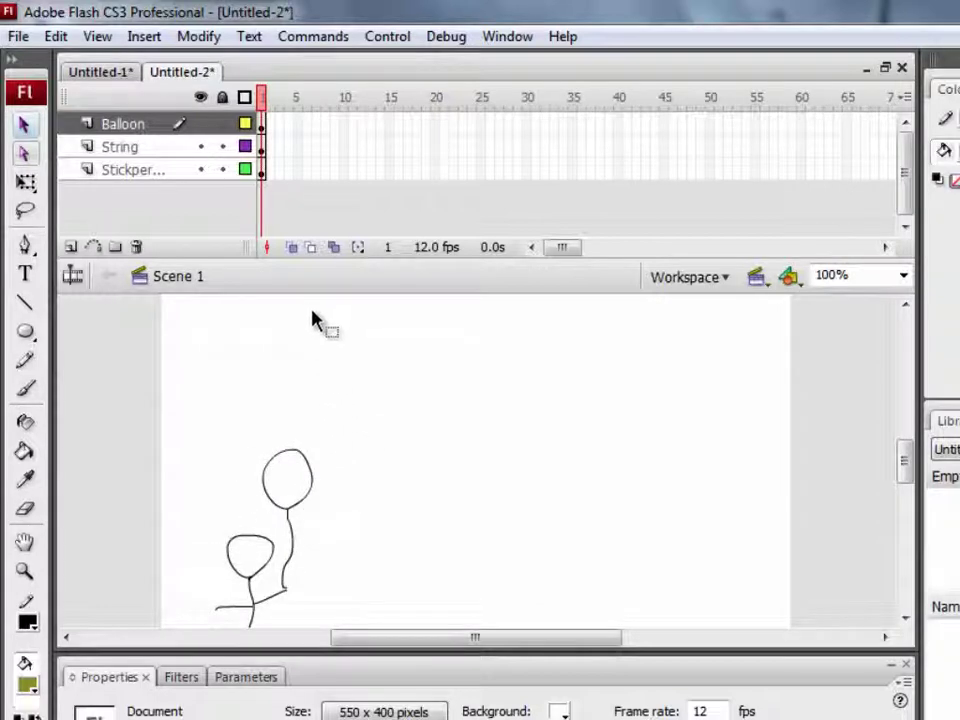
right_click(393, 128)
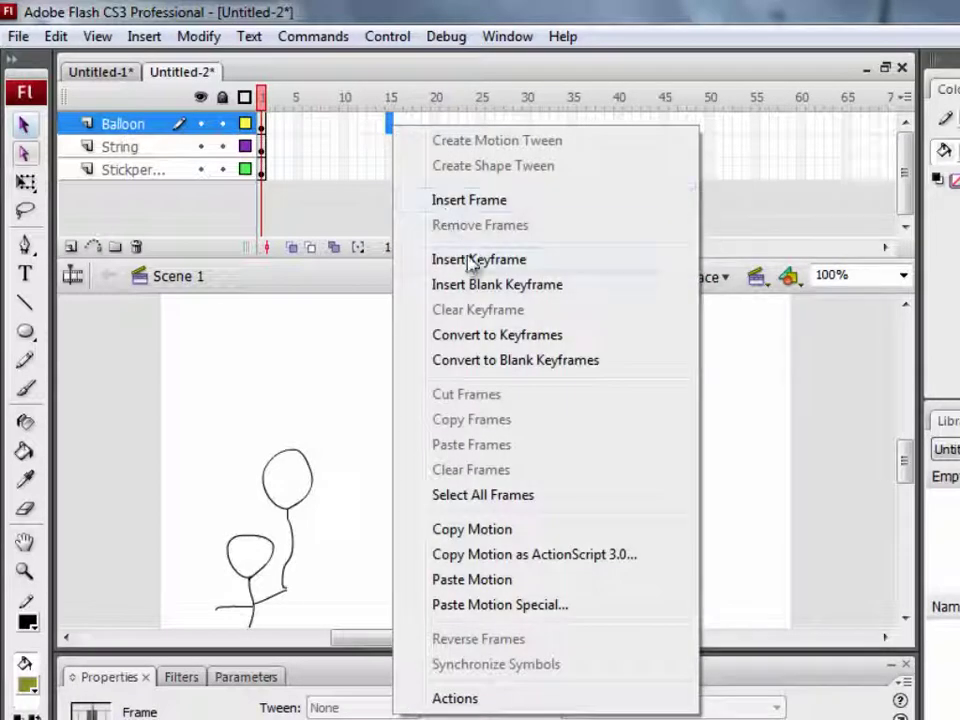
click(466, 259)
click(391, 150)
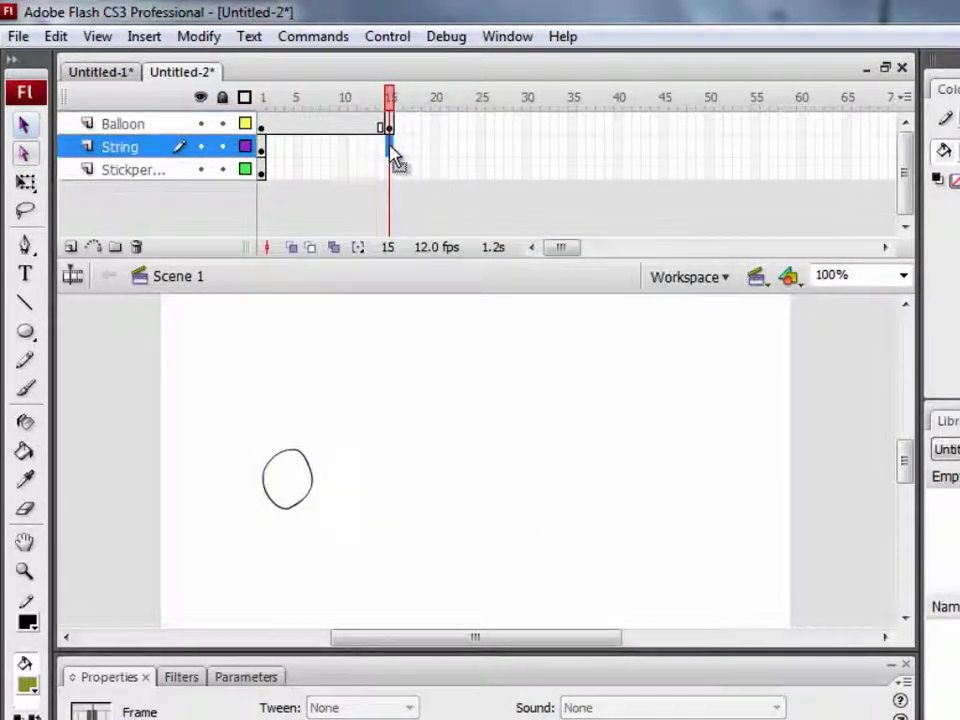
key(F6)
click(391, 172)
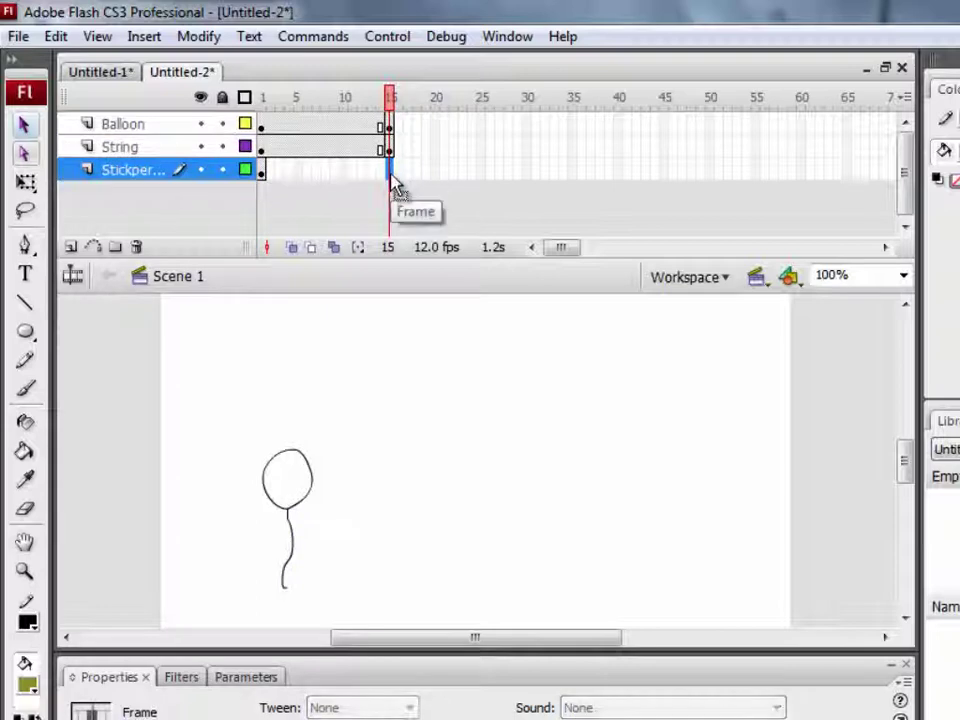
key(F6)
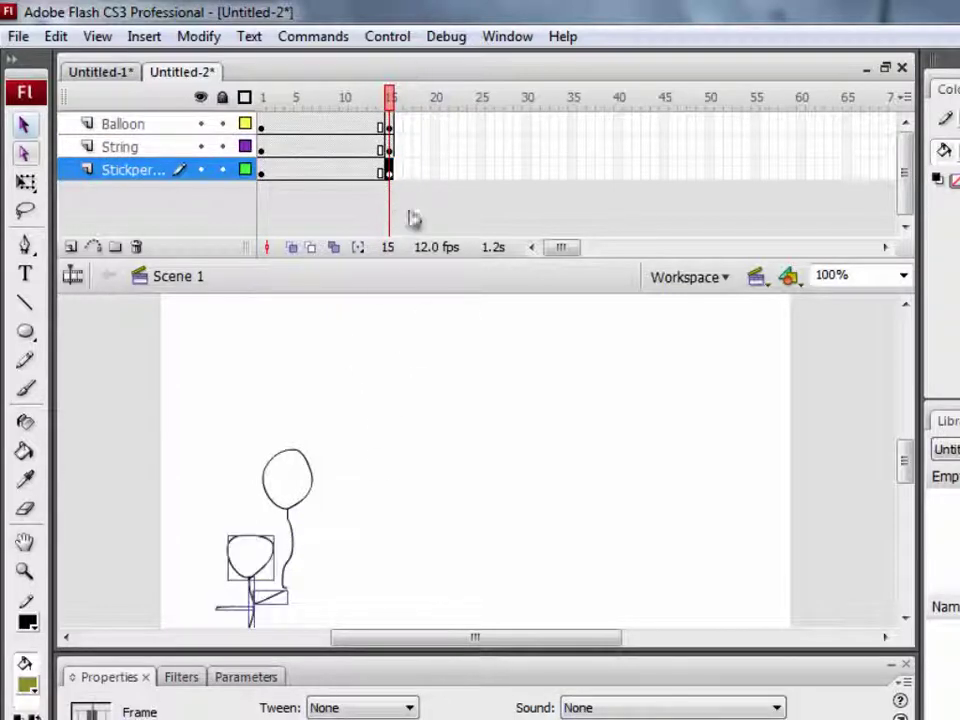
- Move the balloon and its string together straight up at frame 15, well above the stick figure
click(391, 150)
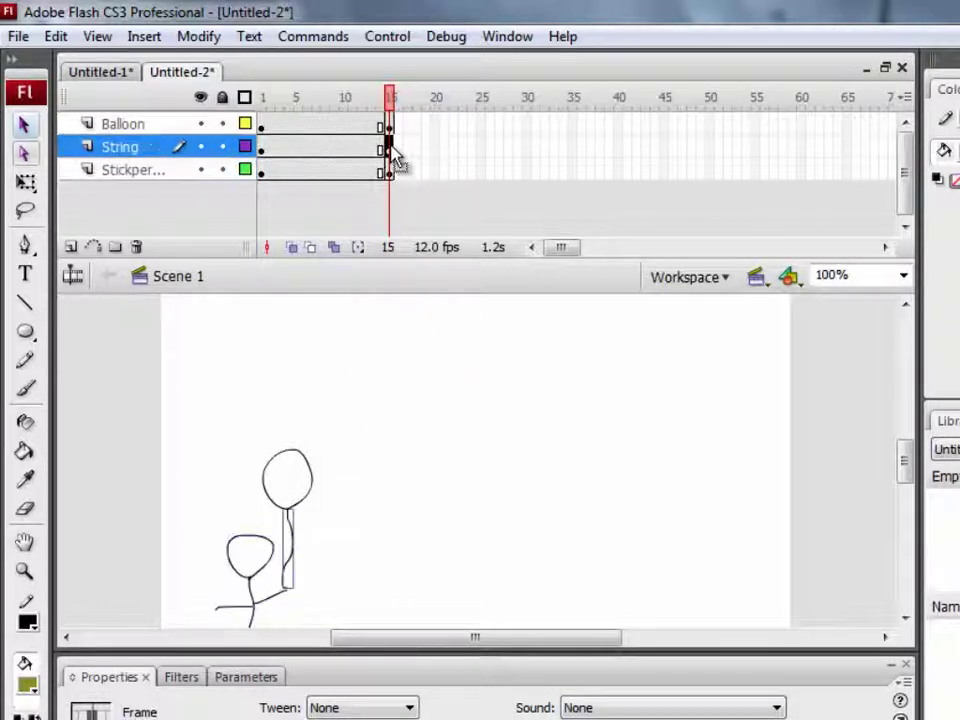
click(391, 127)
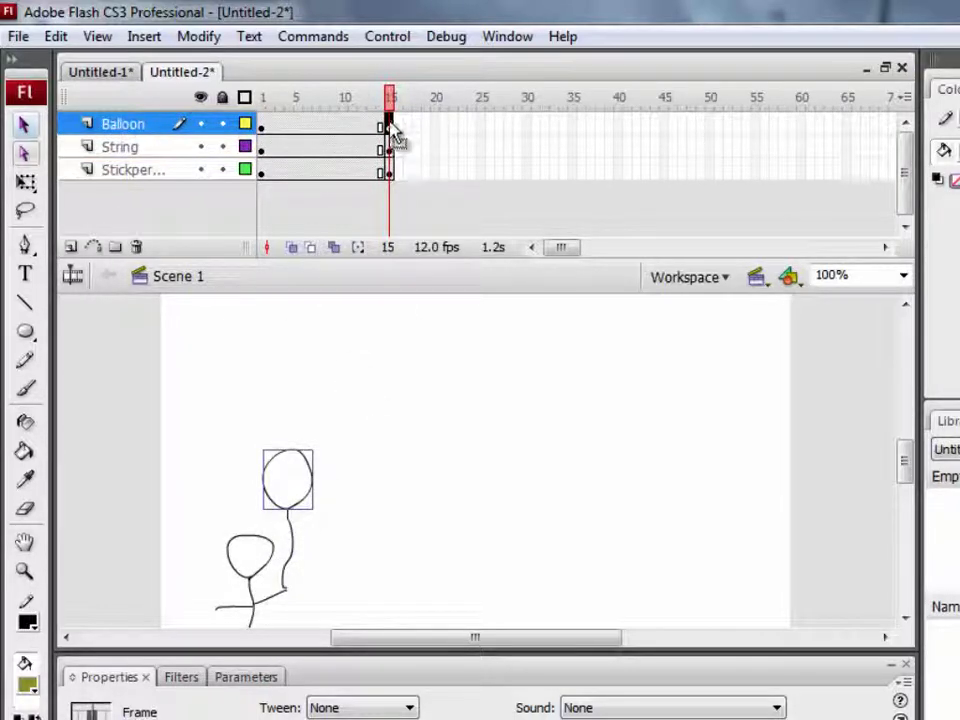
click(25, 127)
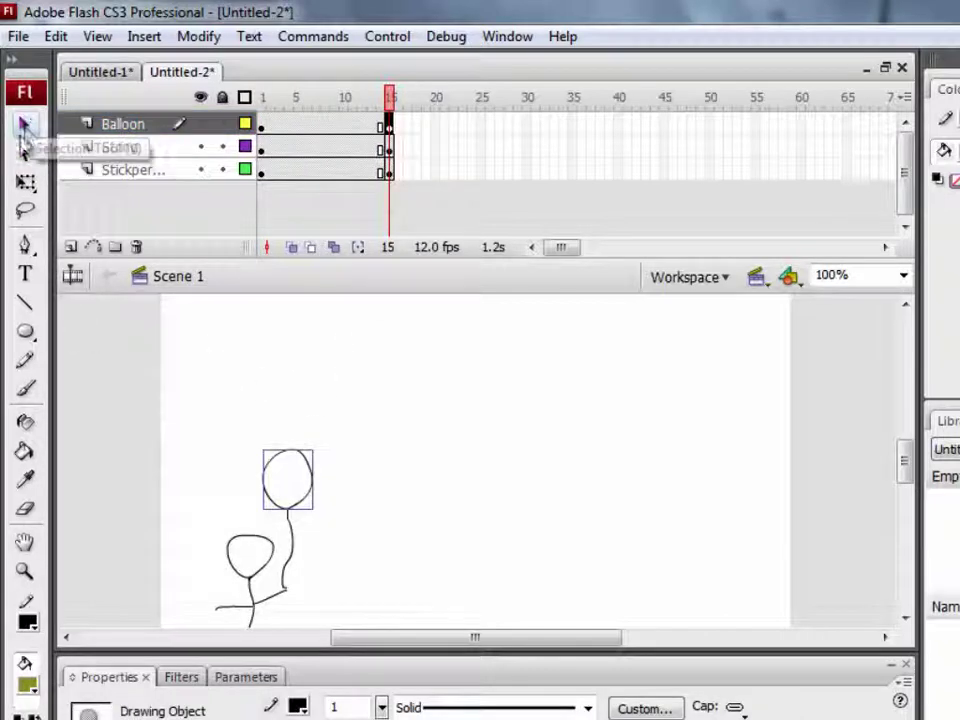
click(291, 530)
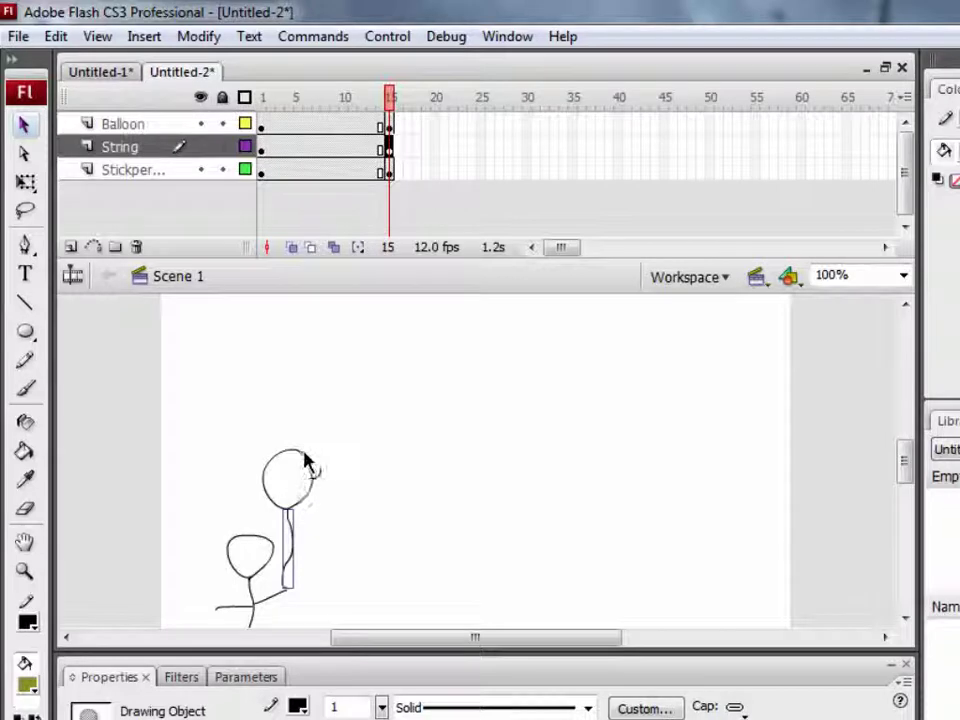
click(307, 465)
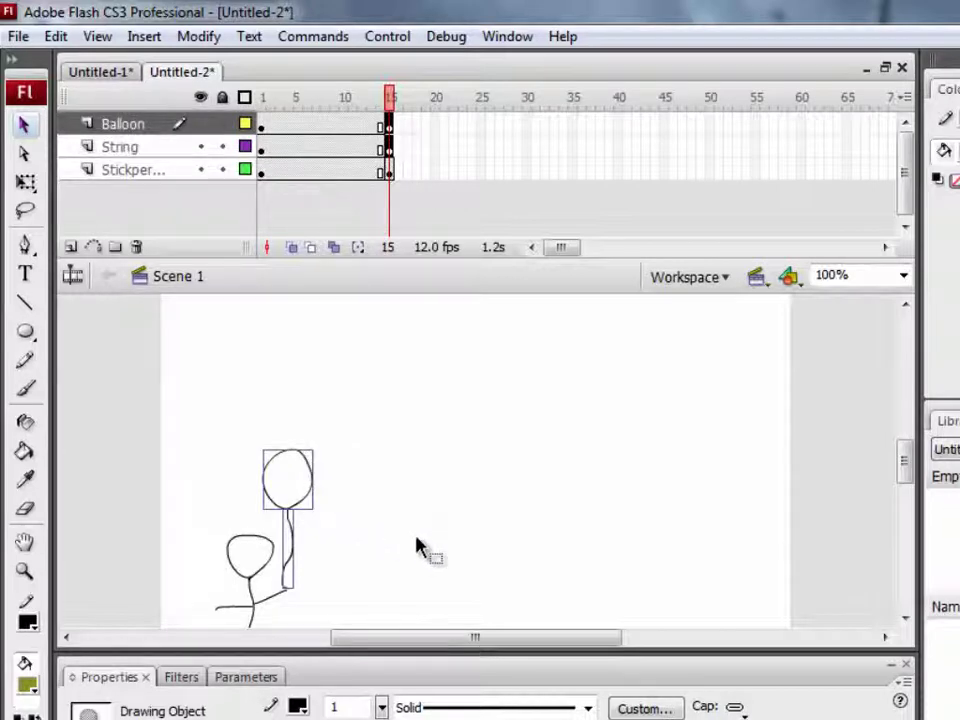
key(shift+Up)
key(shift+Up)
key(shift+Up)
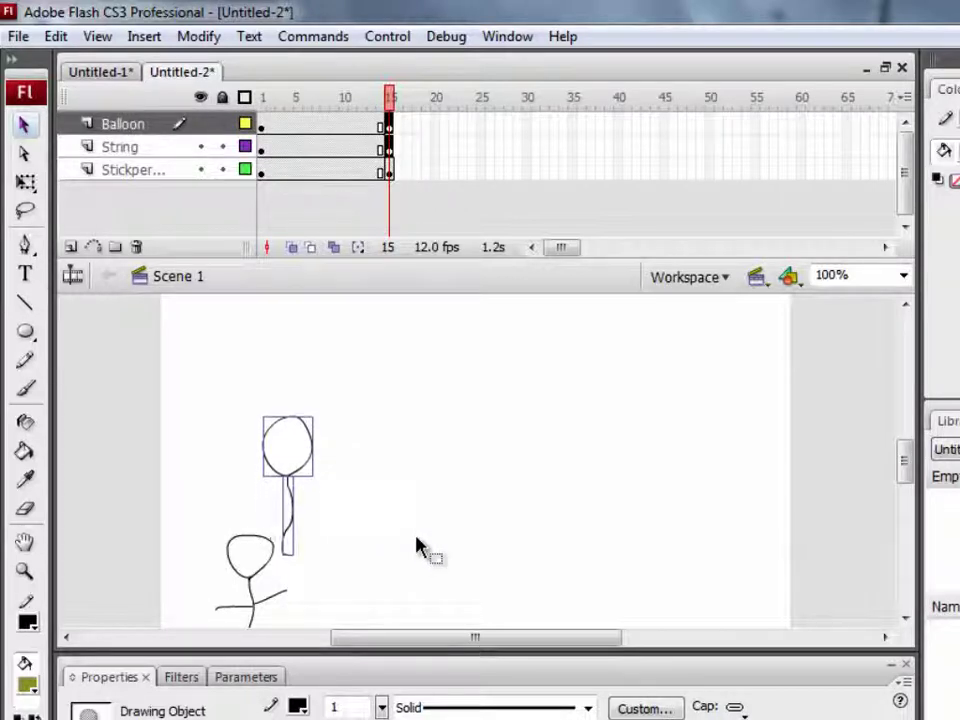
key(shift+Up)
key(shift+Up)
key(shift+Up)
key(shift+Up)
key(shift+Up)
key(shift+Up)
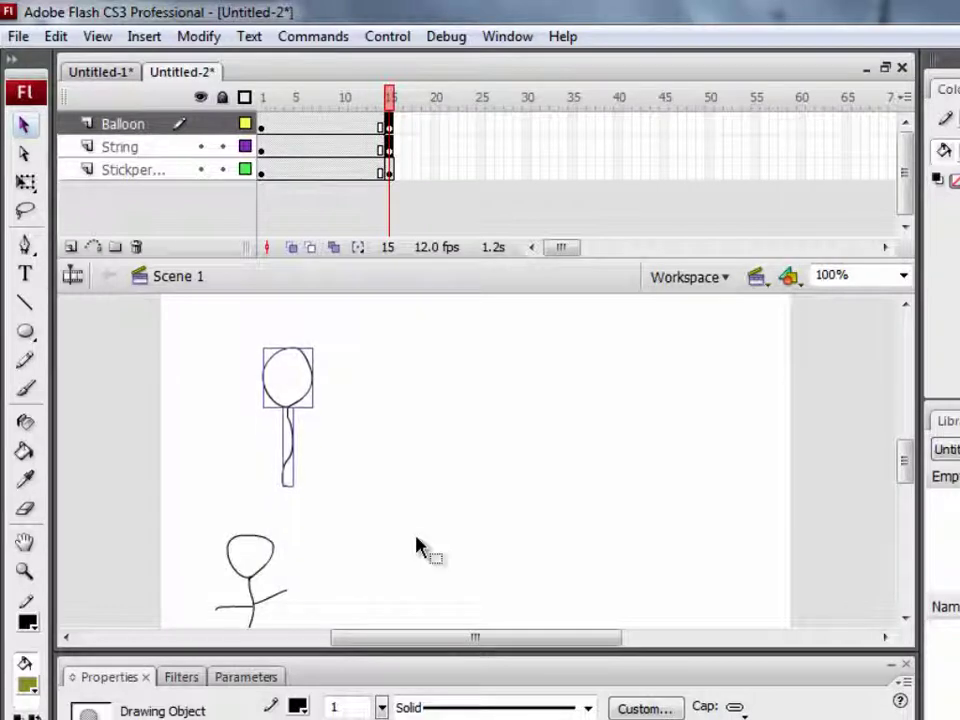
key(shift+Up)
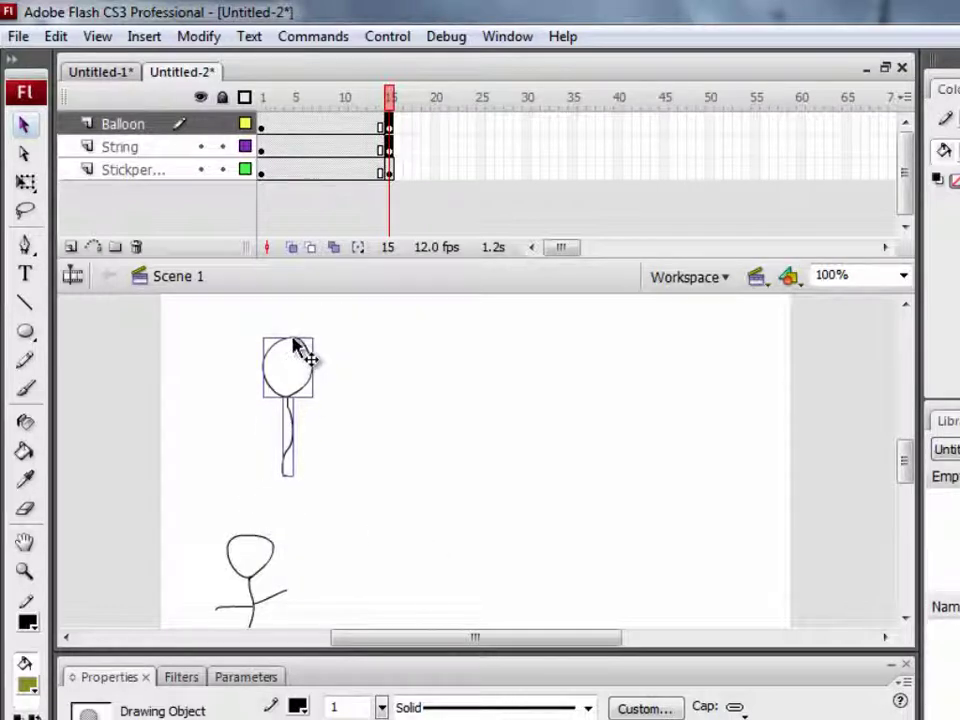
drag(297, 347, 297, 314)
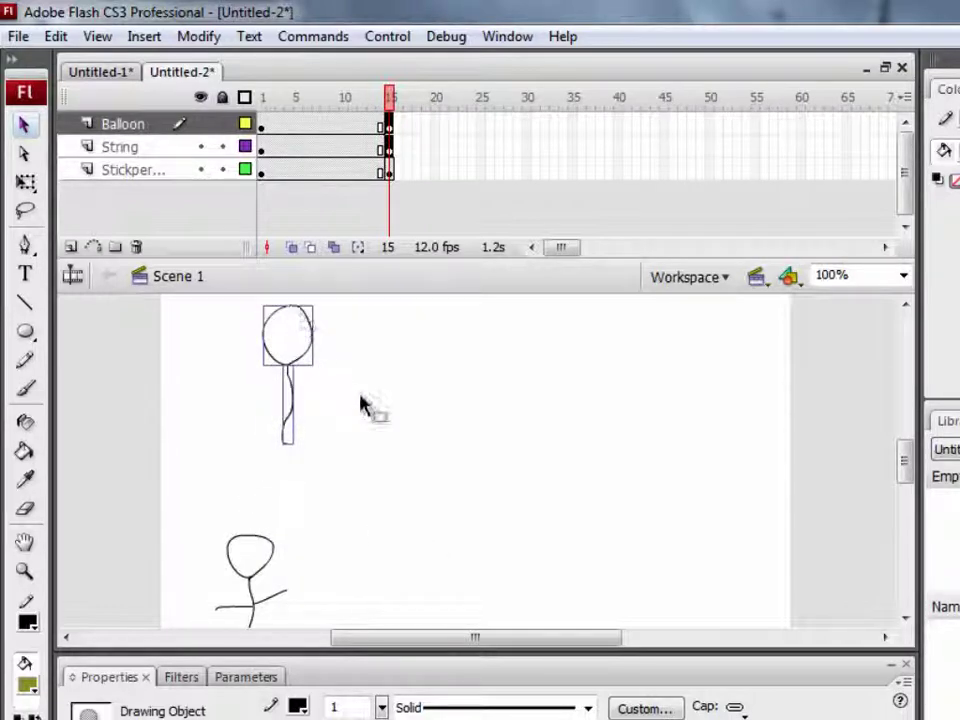
- Create motion tweens between frames 1 and 15 on the Balloon and String layers
scroll(362, 403, up, 2)
scroll(360, 410, down, 2)
drag(393, 97, 386, 124)
right_click(316, 132)
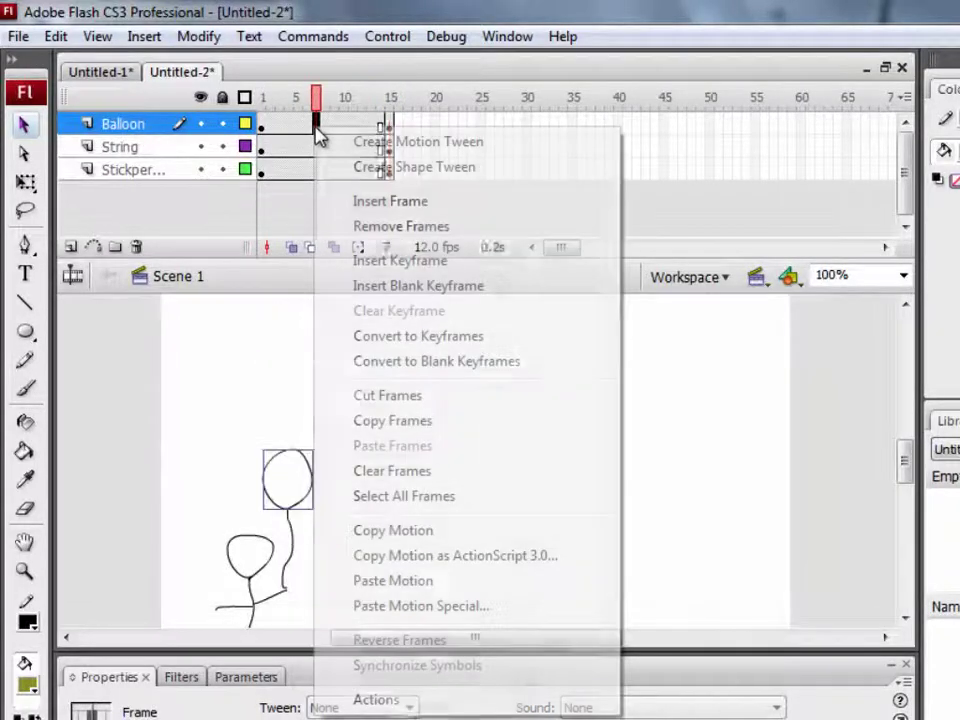
click(395, 142)
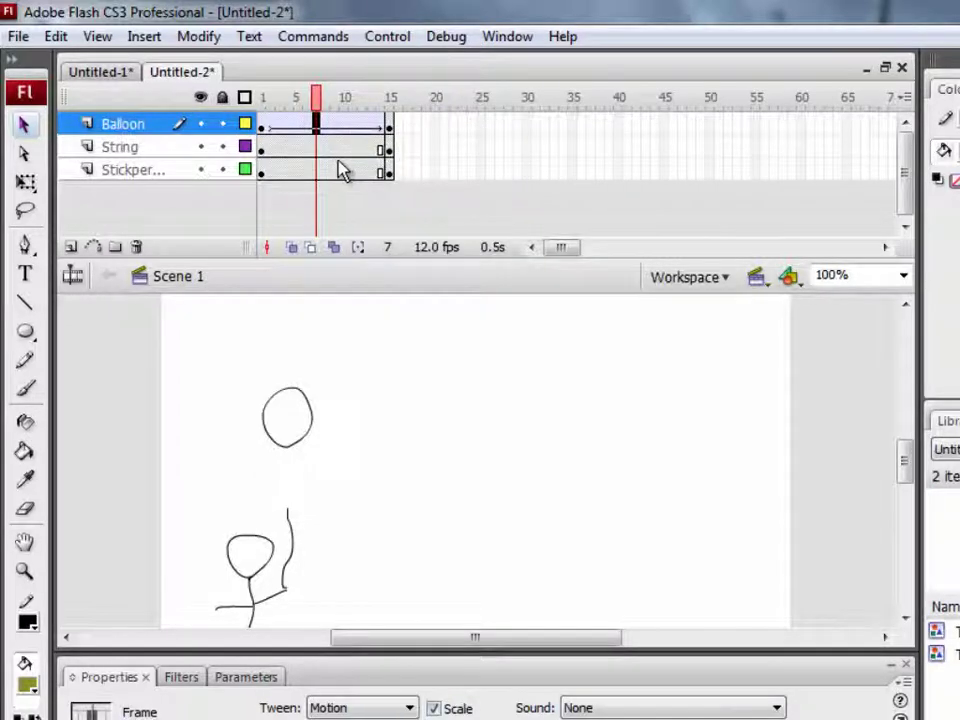
right_click(322, 147)
click(386, 158)
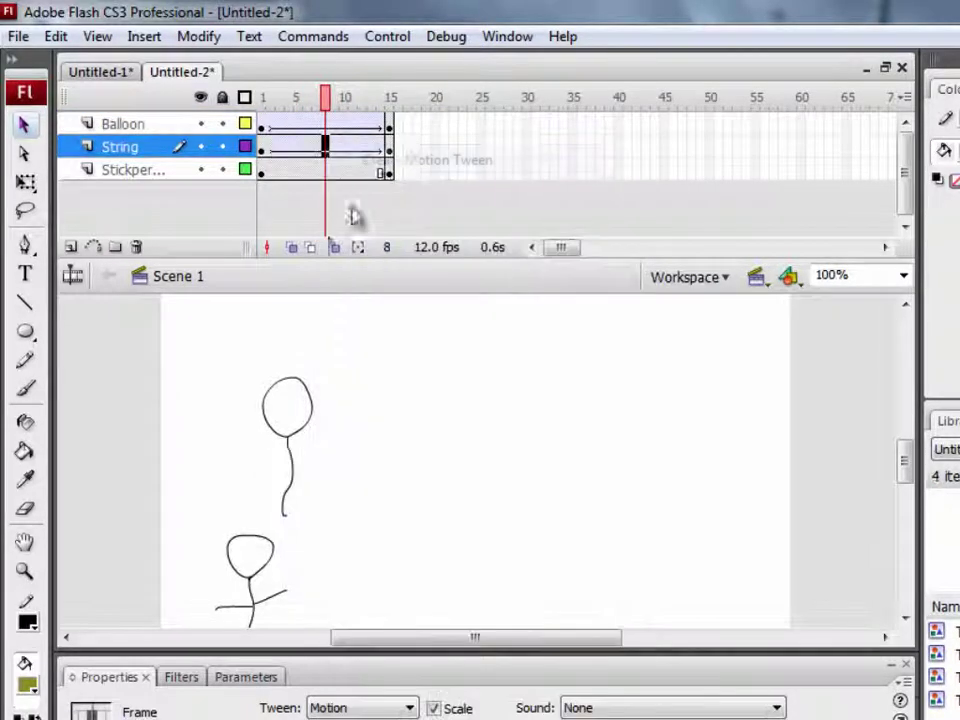
drag(331, 105, 398, 150)
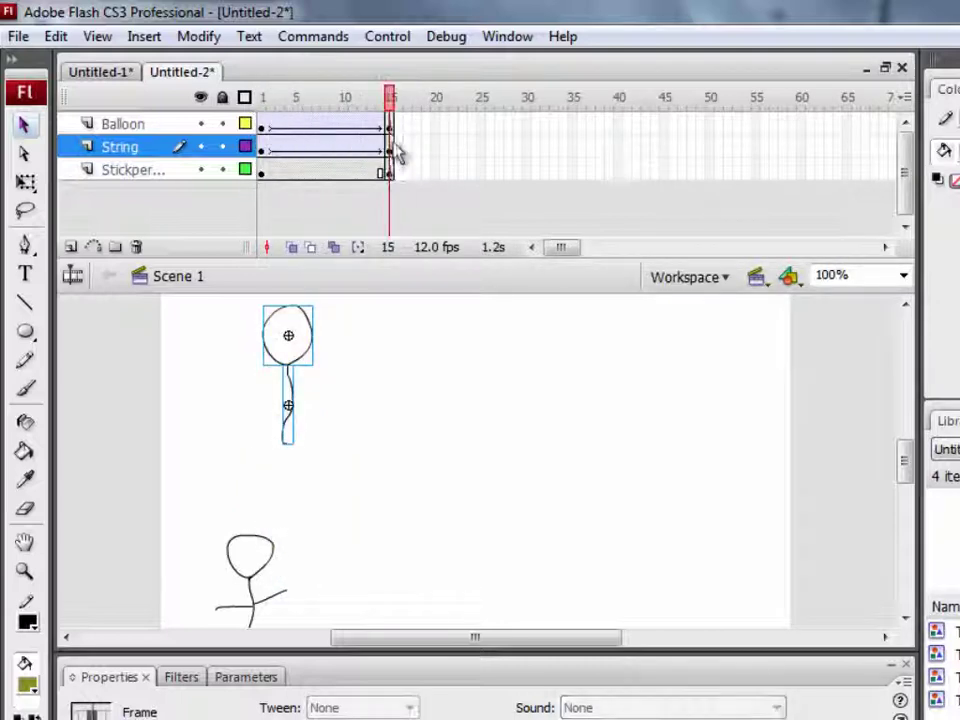
click(352, 347)
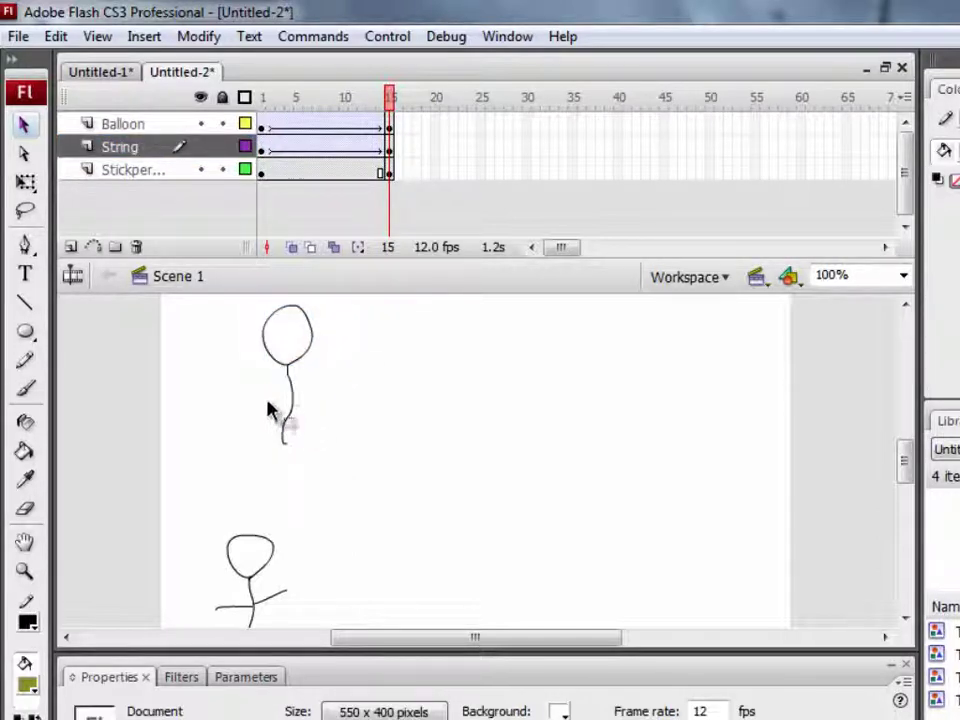
drag(292, 408, 300, 393)
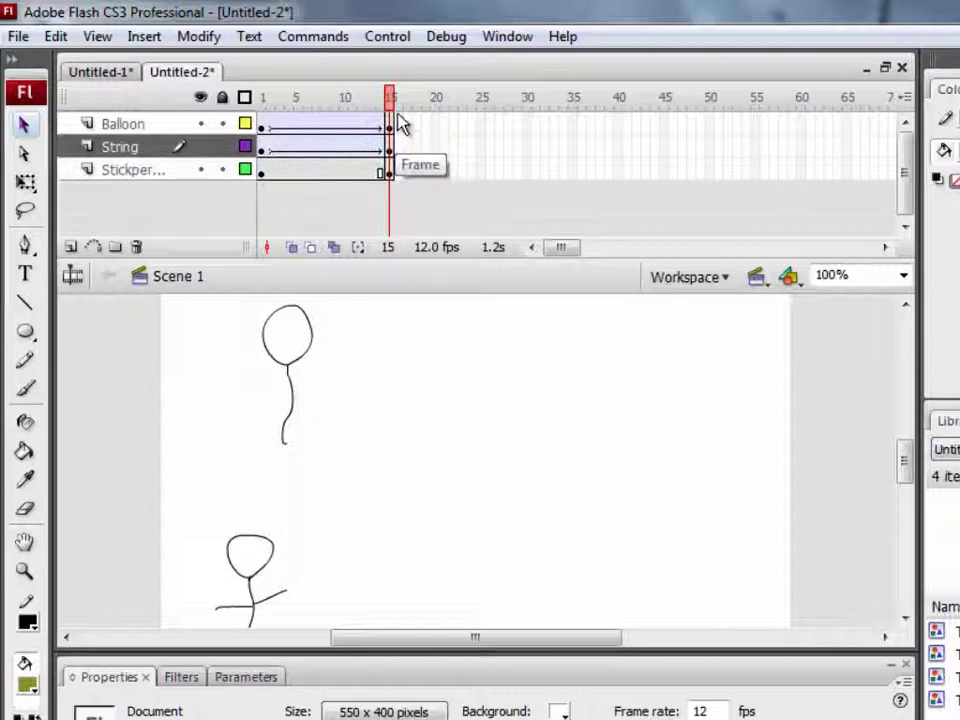
- Add a new layer named Ceiling and move it above the Balloon layer
drag(393, 105, 261, 103)
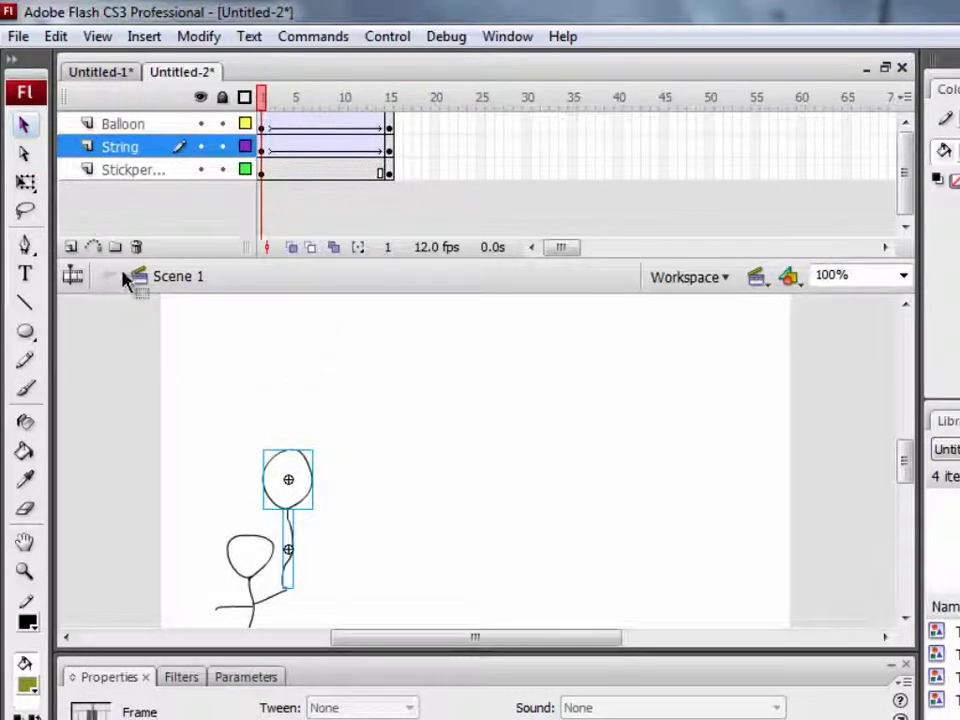
click(71, 248)
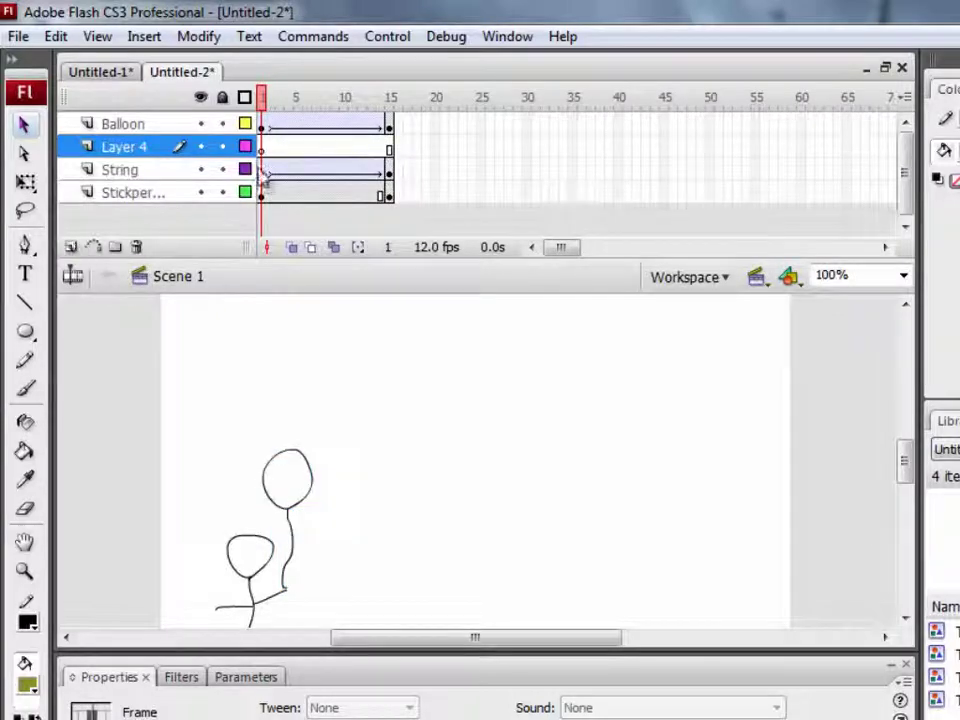
drag(263, 100, 392, 109)
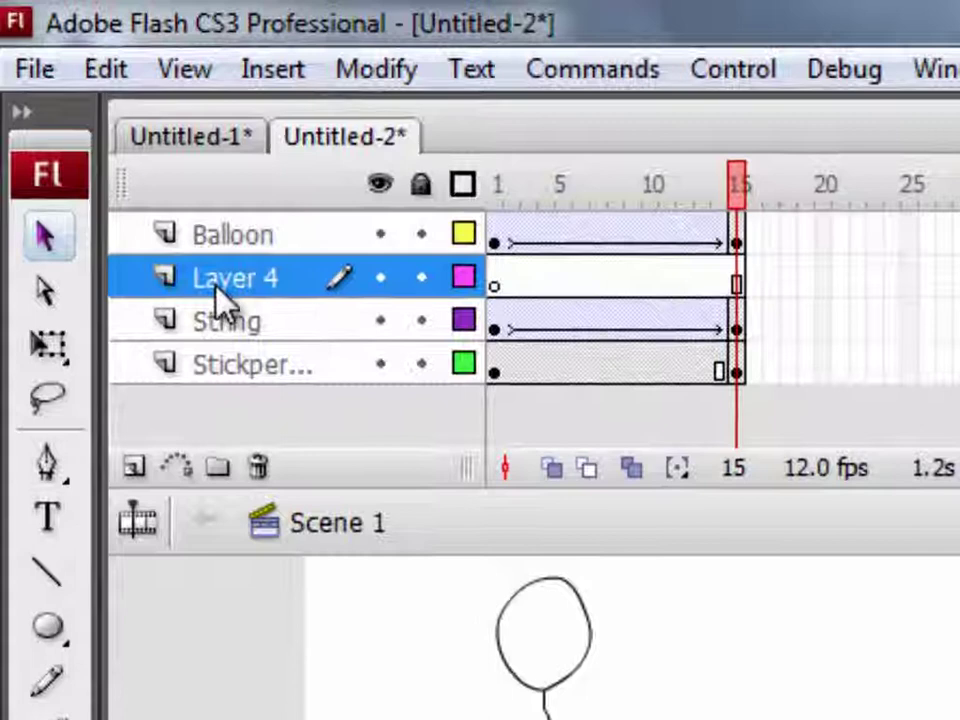
double_click(153, 204)
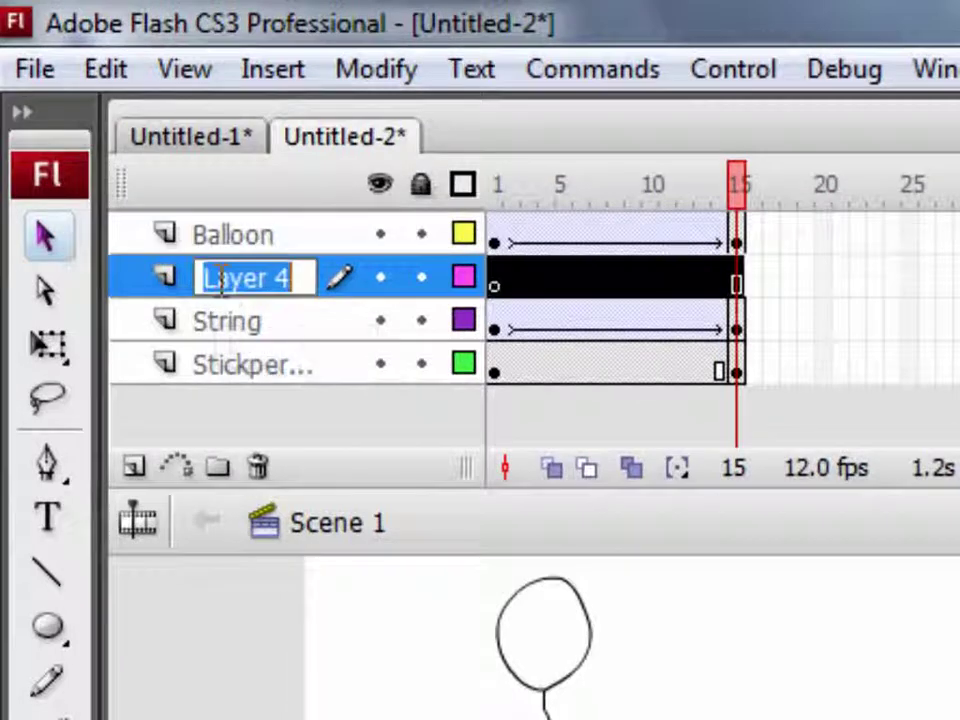
text(Ceiling)
key(Return)
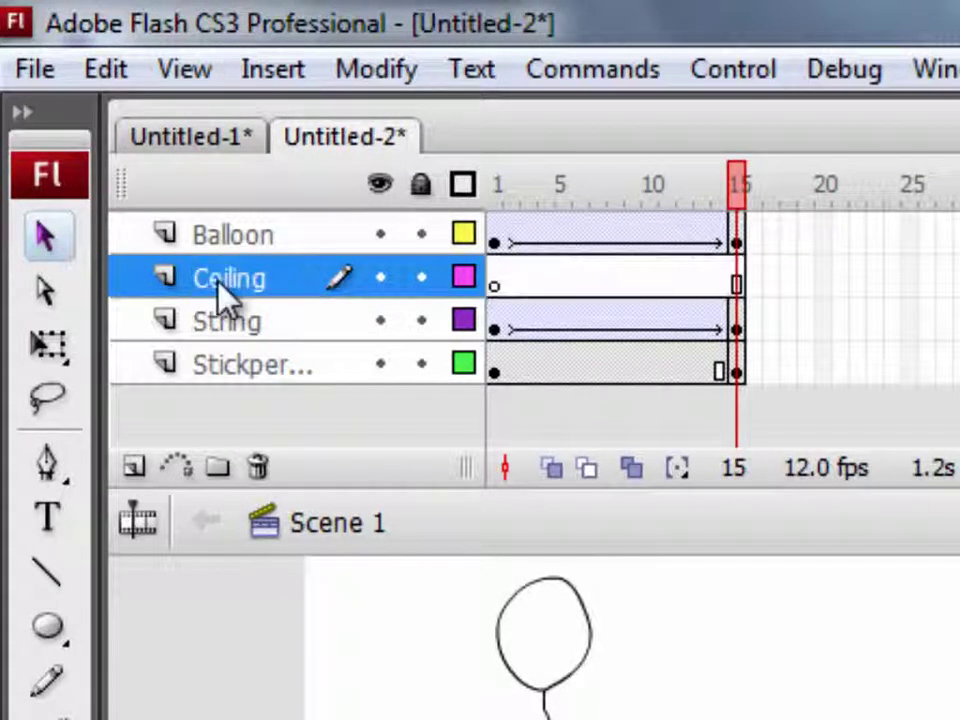
drag(230, 285, 231, 236)
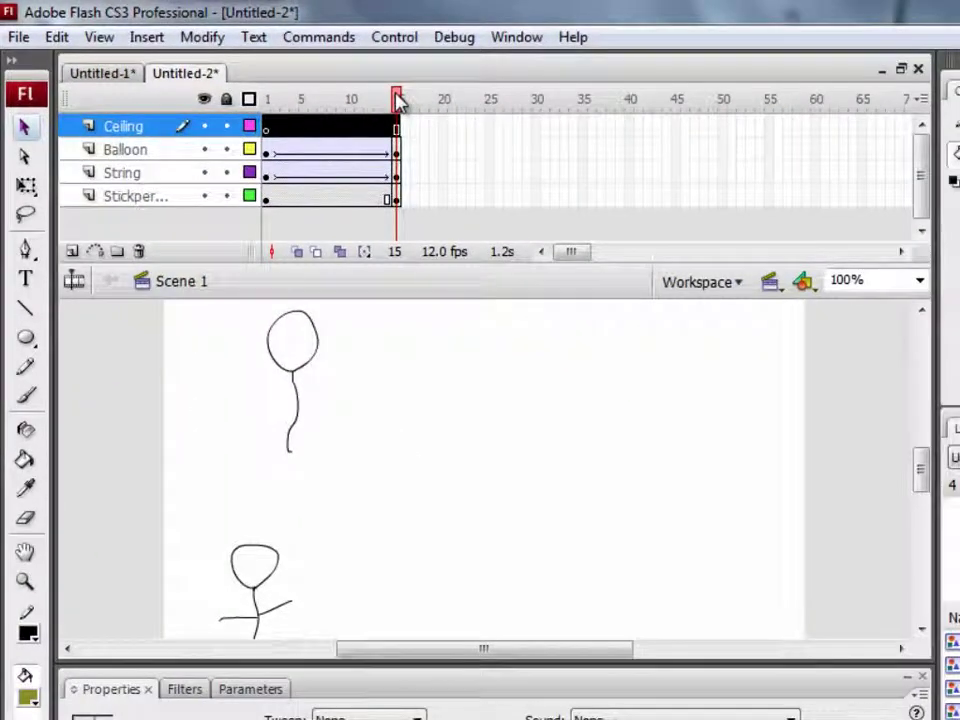
- Draw a jagged ceiling line on the Ceiling layer with the Pencil tool, from the stage's left edge across the balloon's top up to the upper edge
drag(727, 185, 619, 183)
drag(338, 100, 403, 113)
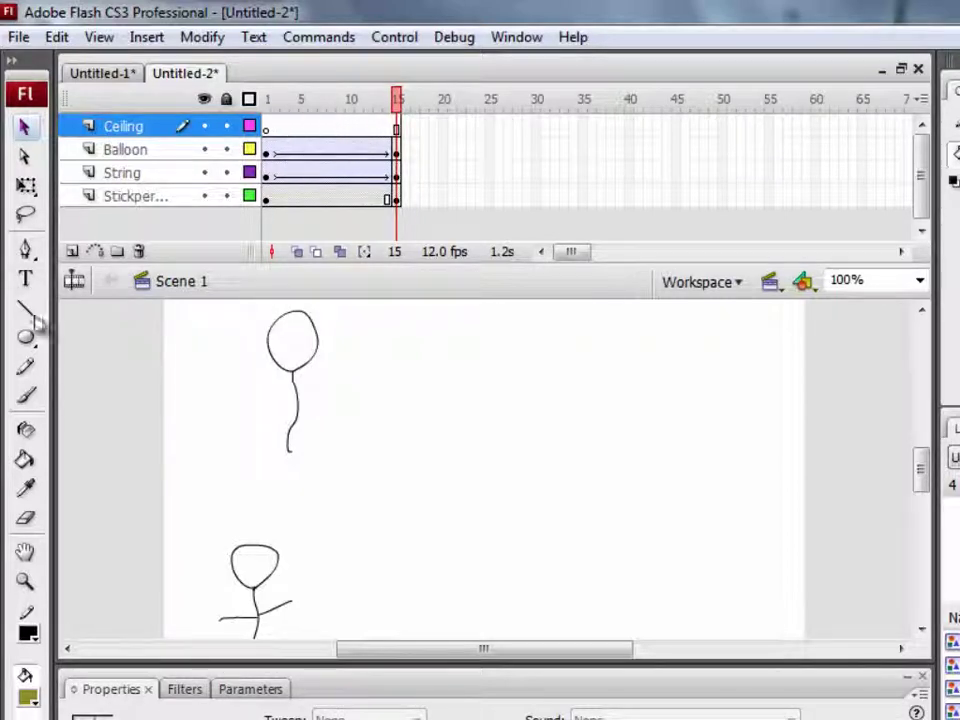
click(25, 367)
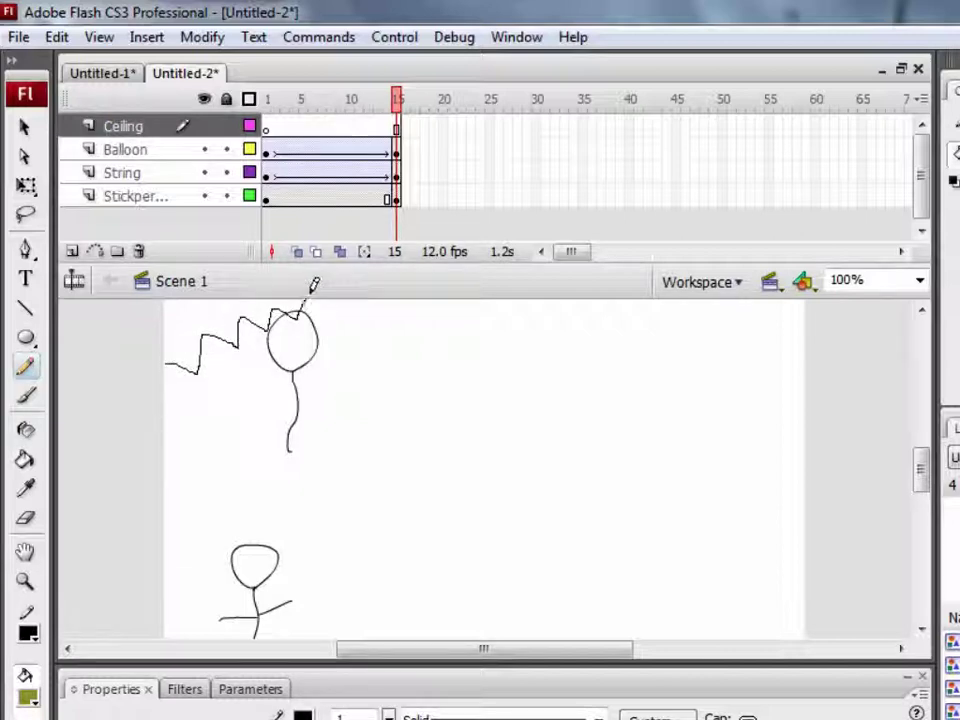
click(123, 126)
scroll(490, 376, up, 3)
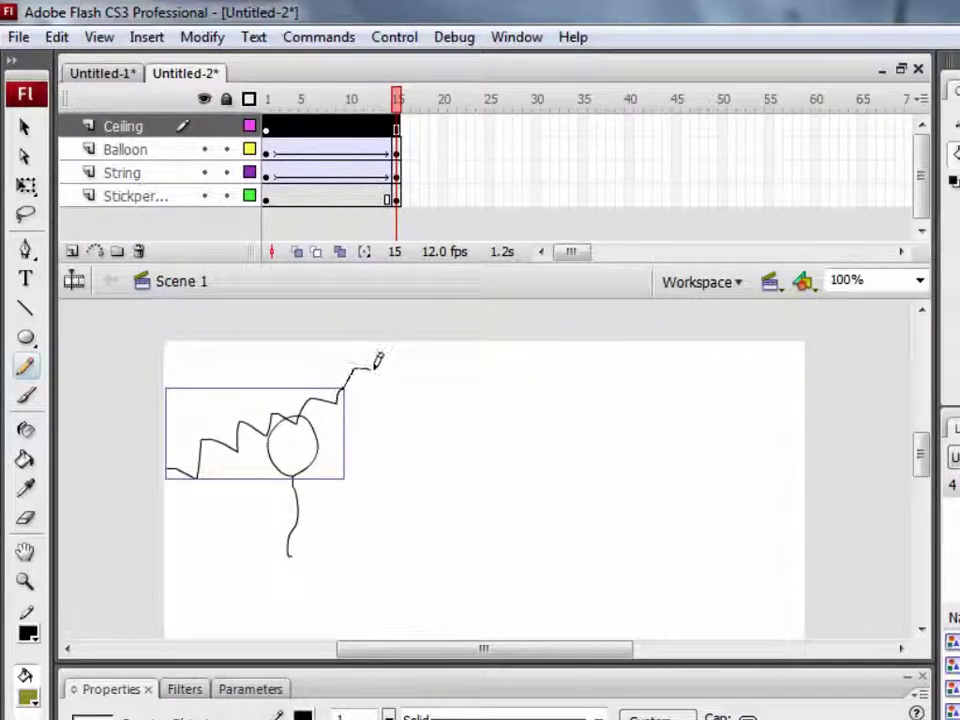
drag(395, 336, 394, 339)
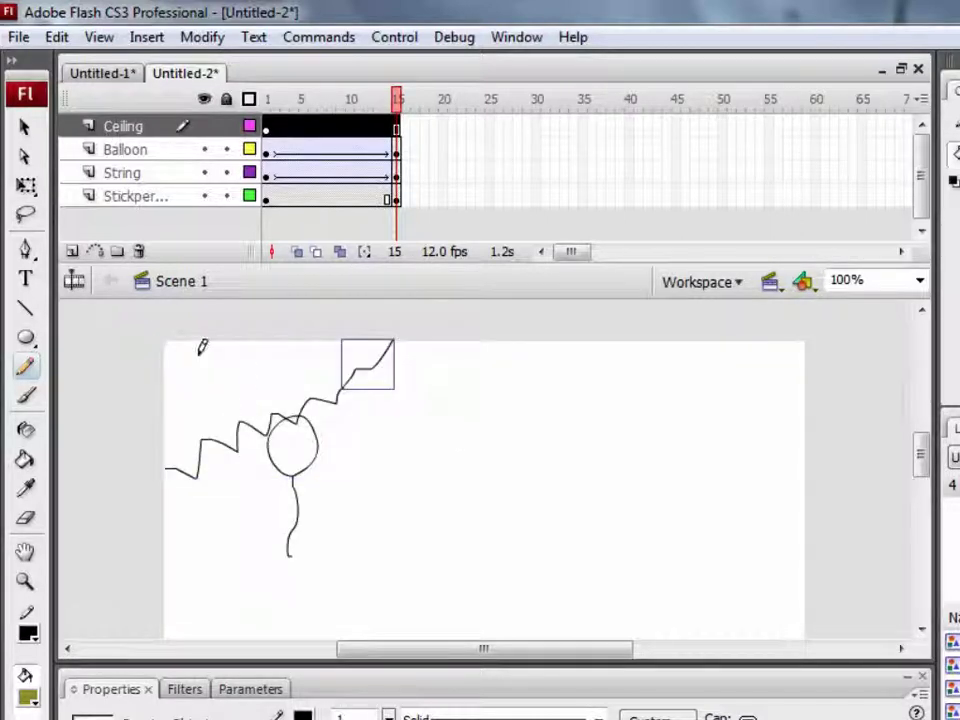
- Scrub the timeline between frames 1 and 15 to check the balloon's rise against the ceiling
drag(400, 100, 285, 128)
click(398, 132)
drag(410, 137, 266, 131)
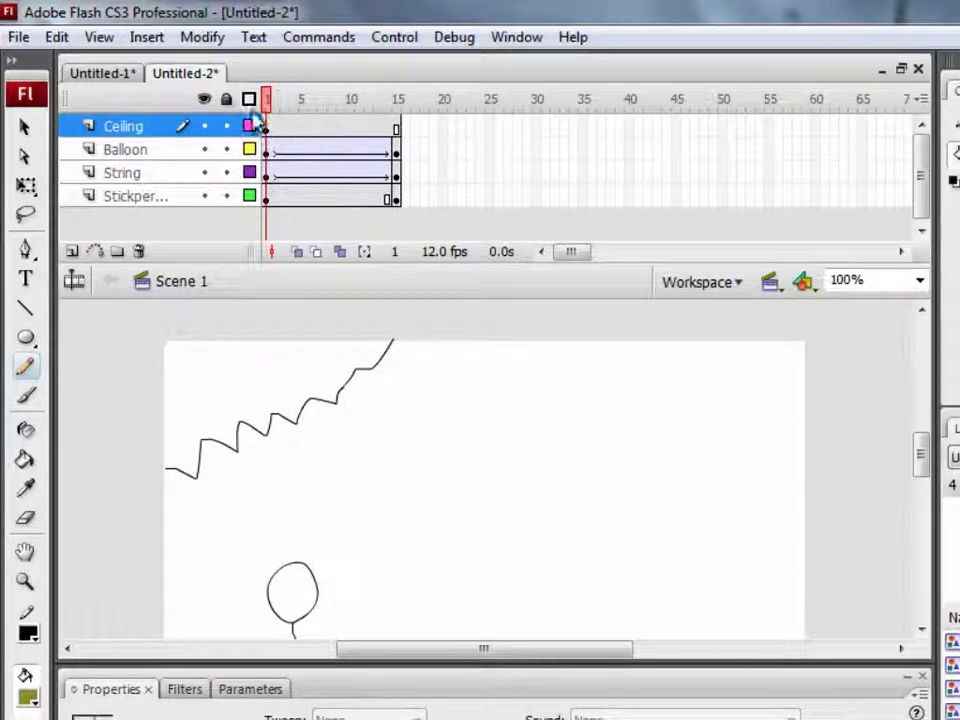
drag(292, 96, 398, 112)
click(397, 105)
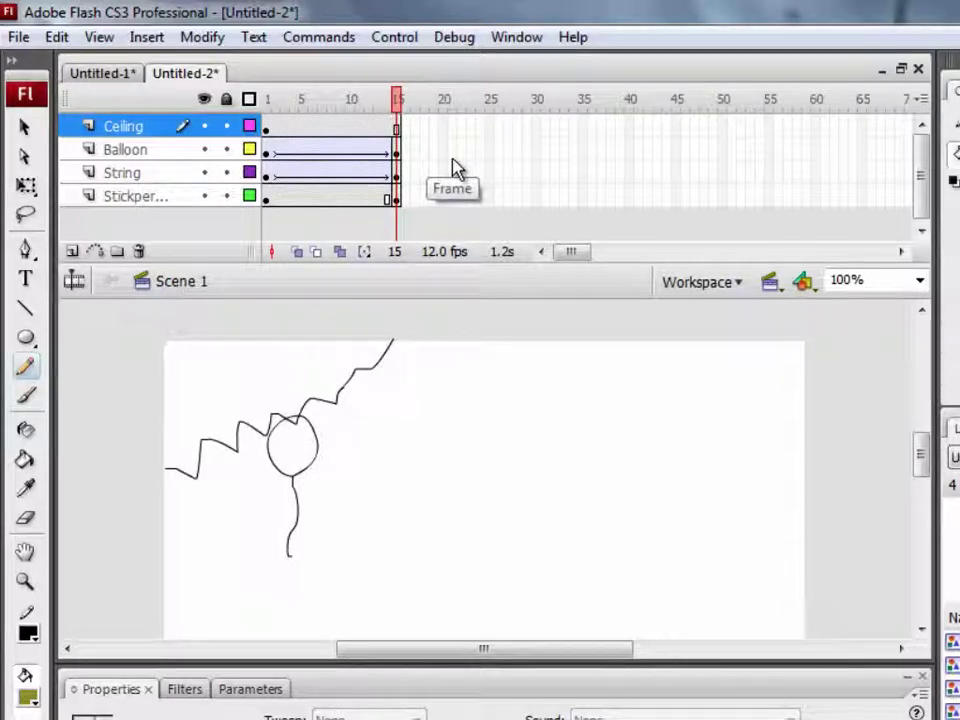
- Insert a keyframe at frame 18 on the Balloon layer
click(397, 153)
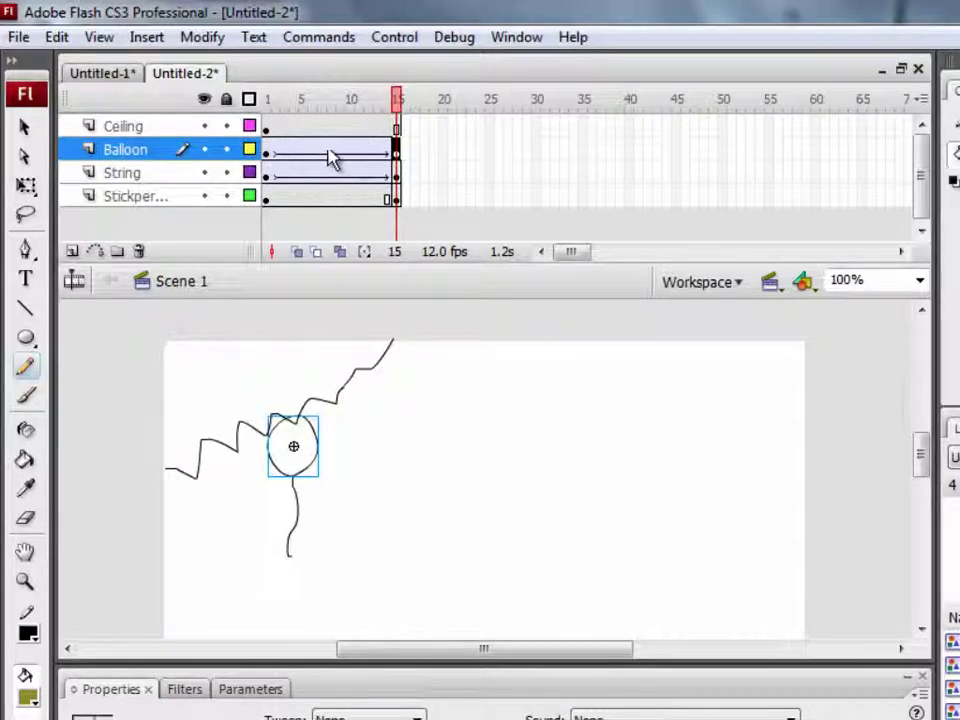
click(424, 150)
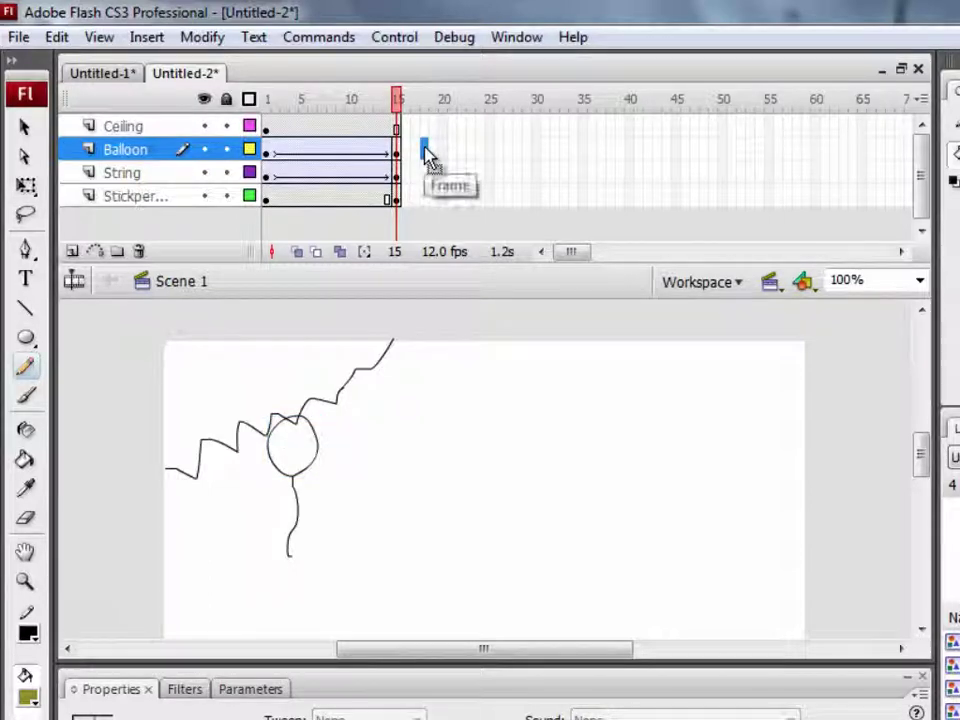
right_click(424, 151)
click(505, 283)
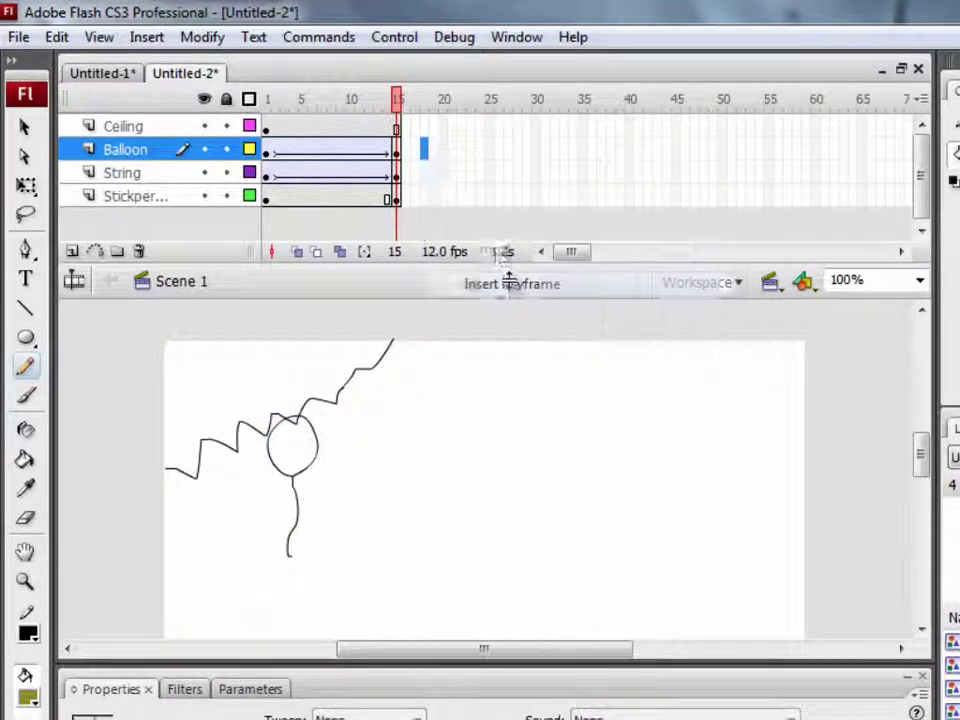
- Insert keyframes at frame 18 on the String, Stickperson and Ceiling layers
click(426, 176)
key(F6)
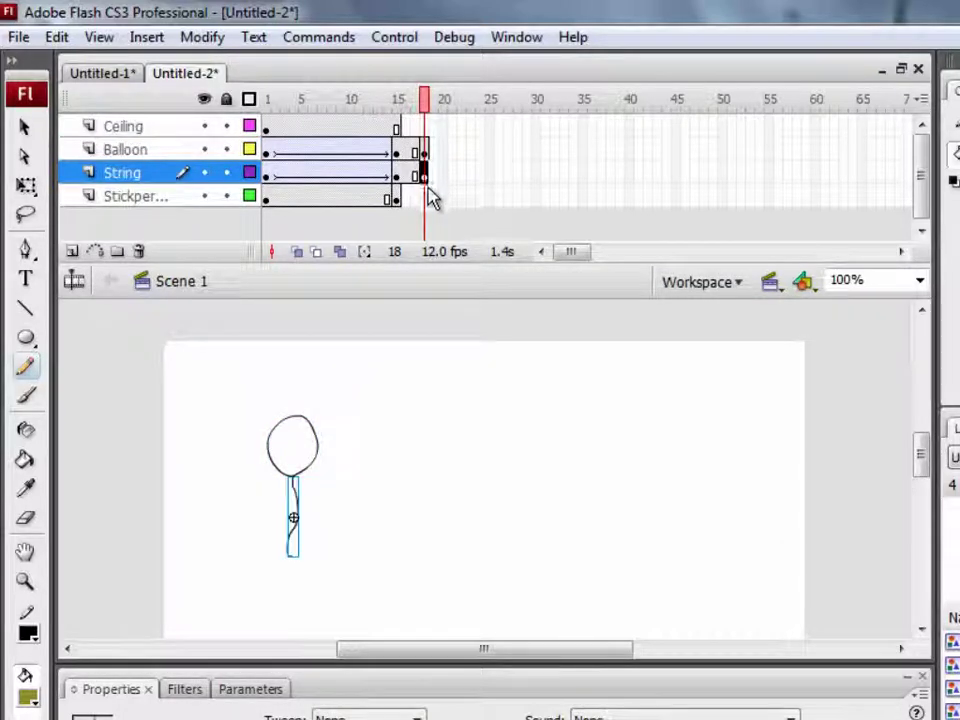
click(426, 197)
key(F6)
click(426, 128)
key(F6)
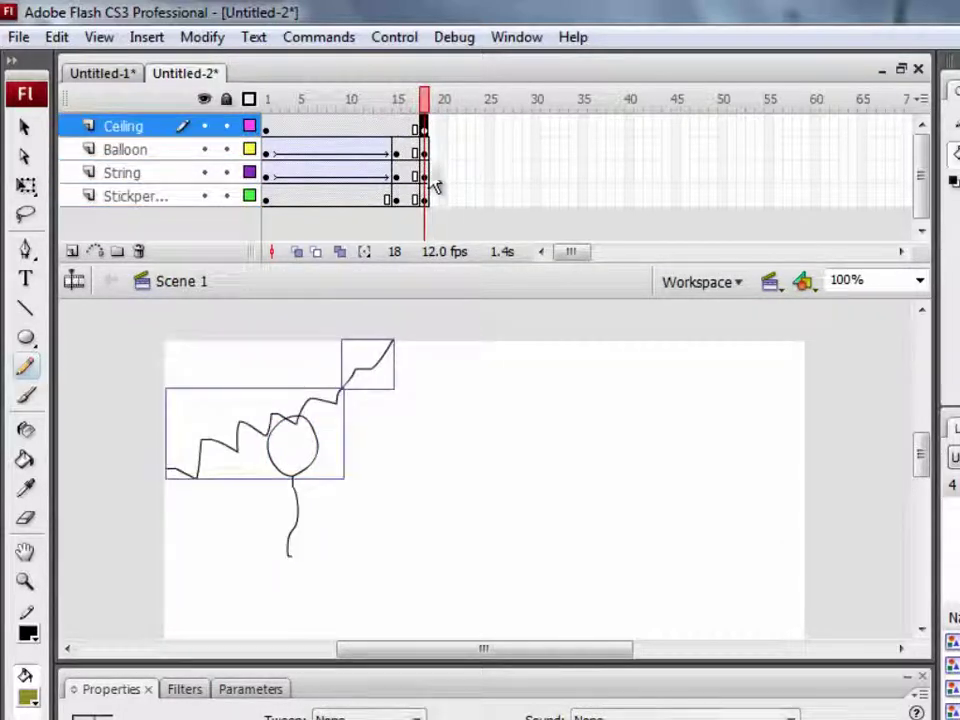
drag(425, 108, 424, 135)
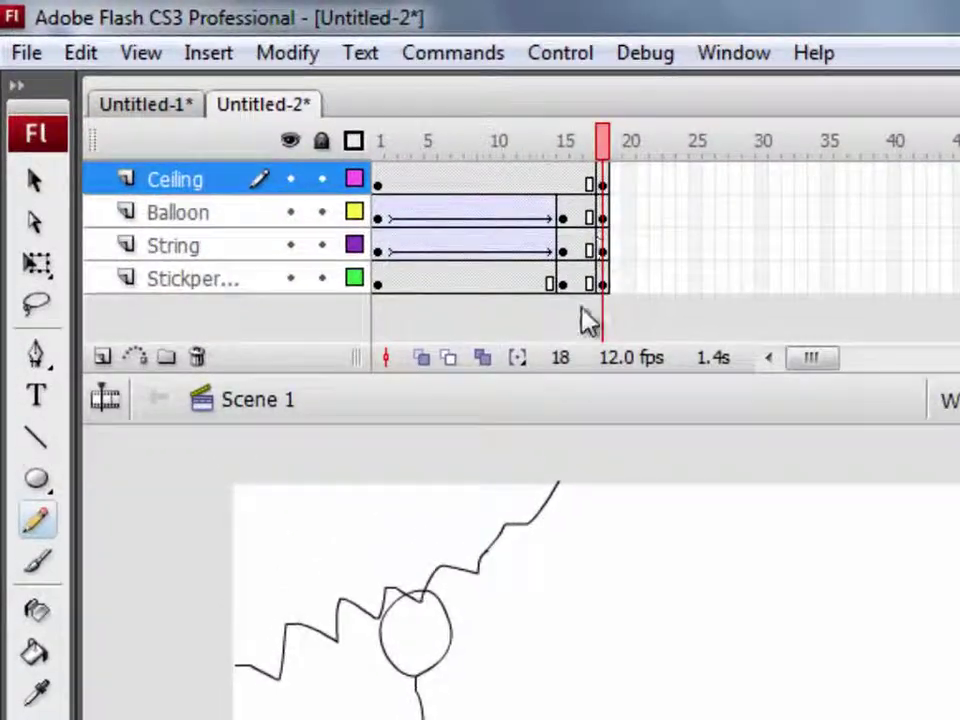
- Delete the balloon from frame 18 of the Balloon layer
click(34, 181)
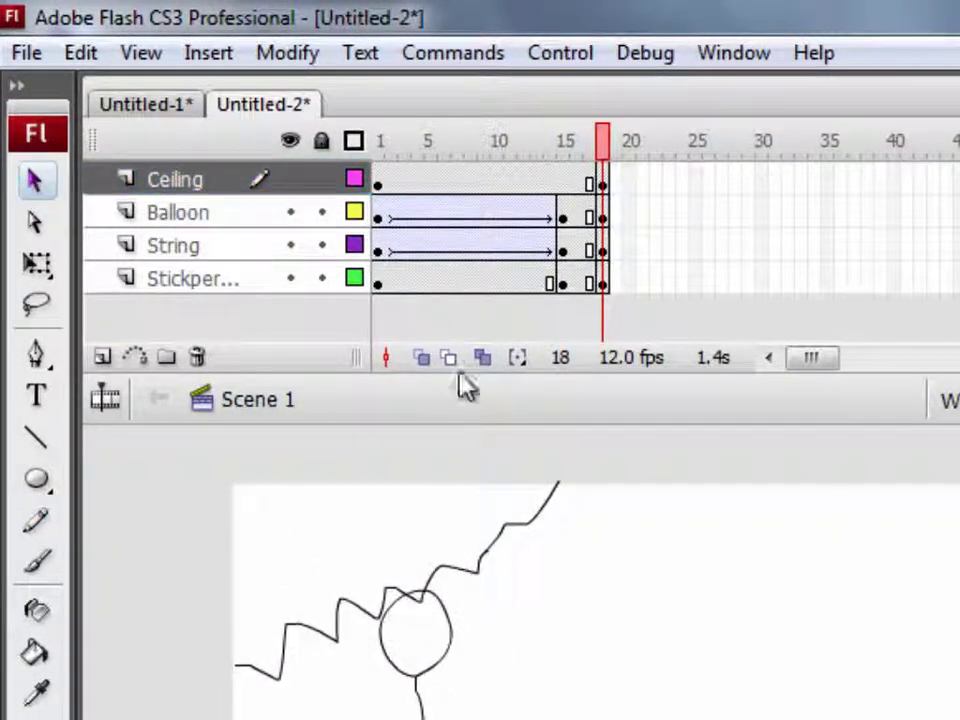
click(197, 220)
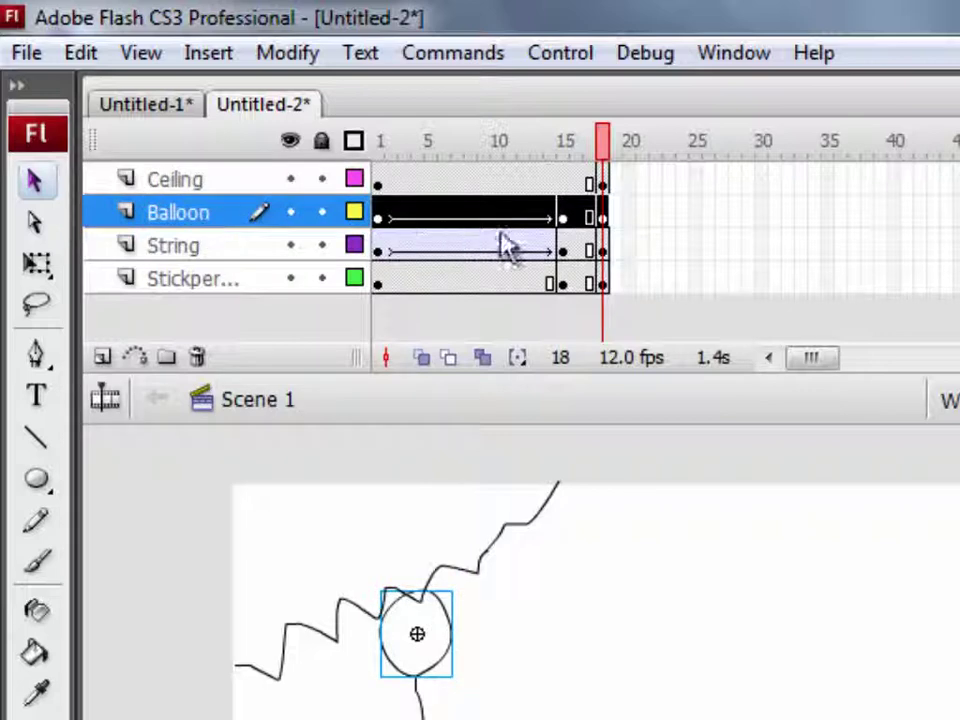
click(449, 614)
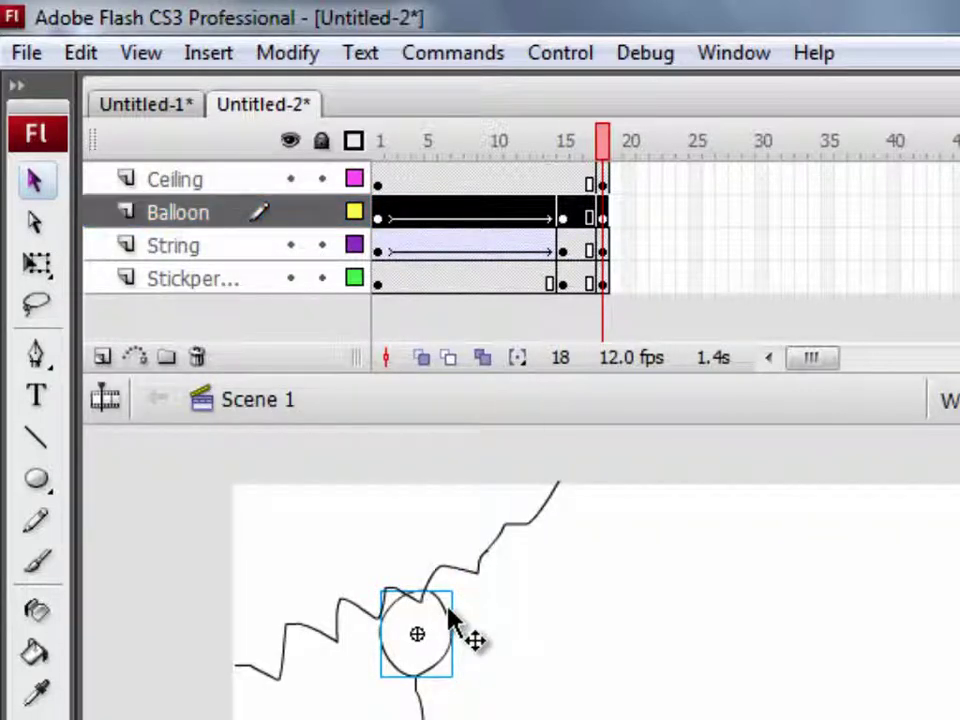
key(Delete)
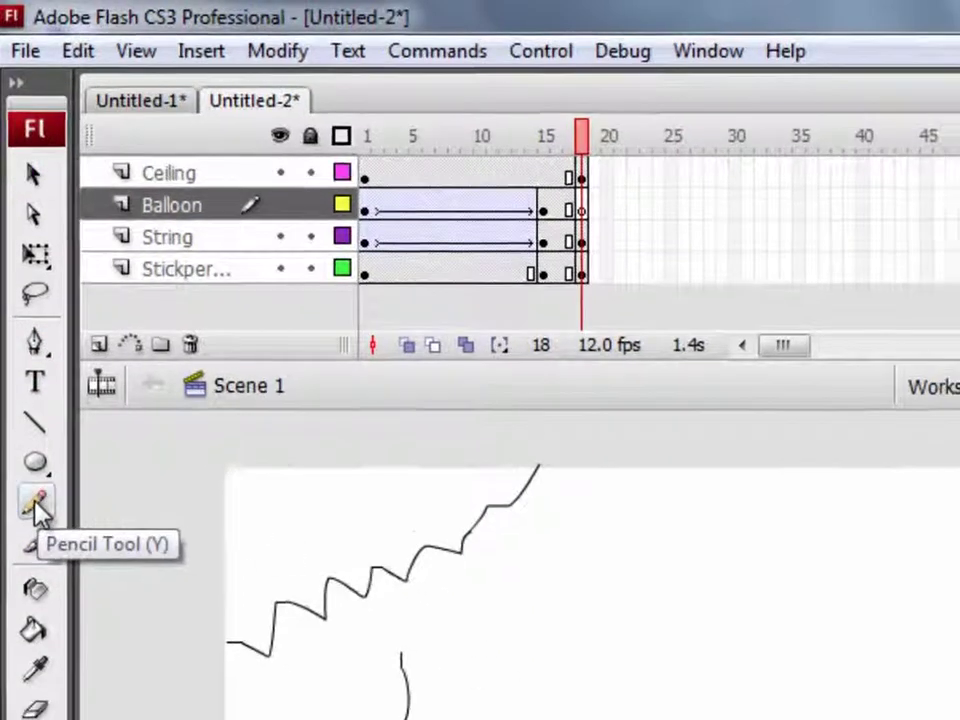
- Draw four short burst lines with the Pencil tool above the string at frame 18 of the Balloon layer
click(36, 521)
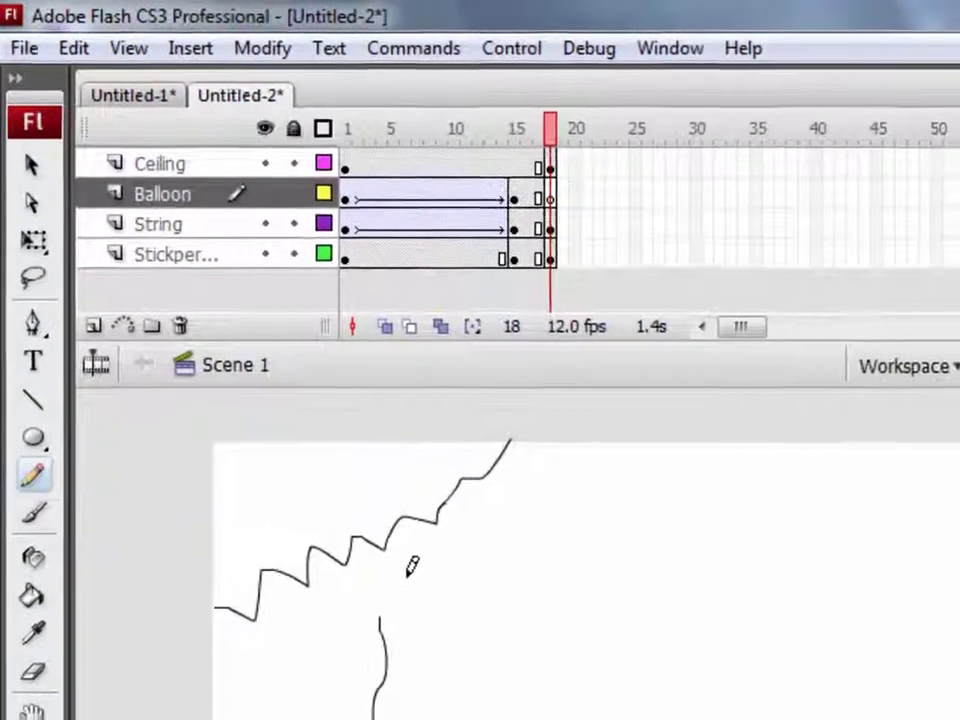
drag(388, 584, 425, 580)
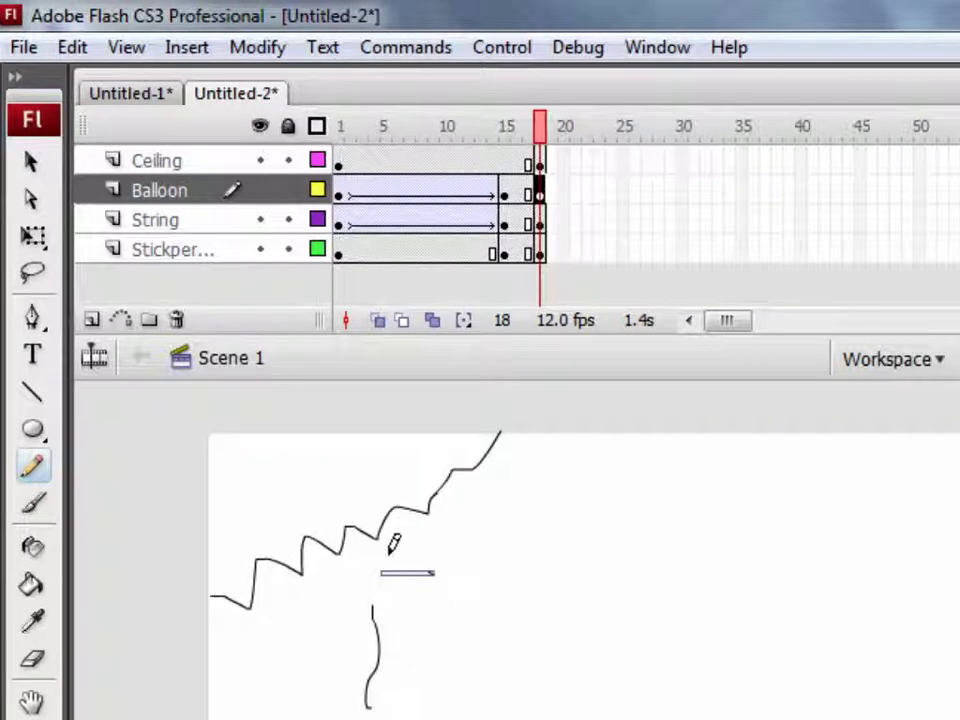
mouse_move(427, 510)
mouse_down()
mouse_move(352, 548)
mouse_move(325, 534)
mouse_move(345, 595)
mouse_up()
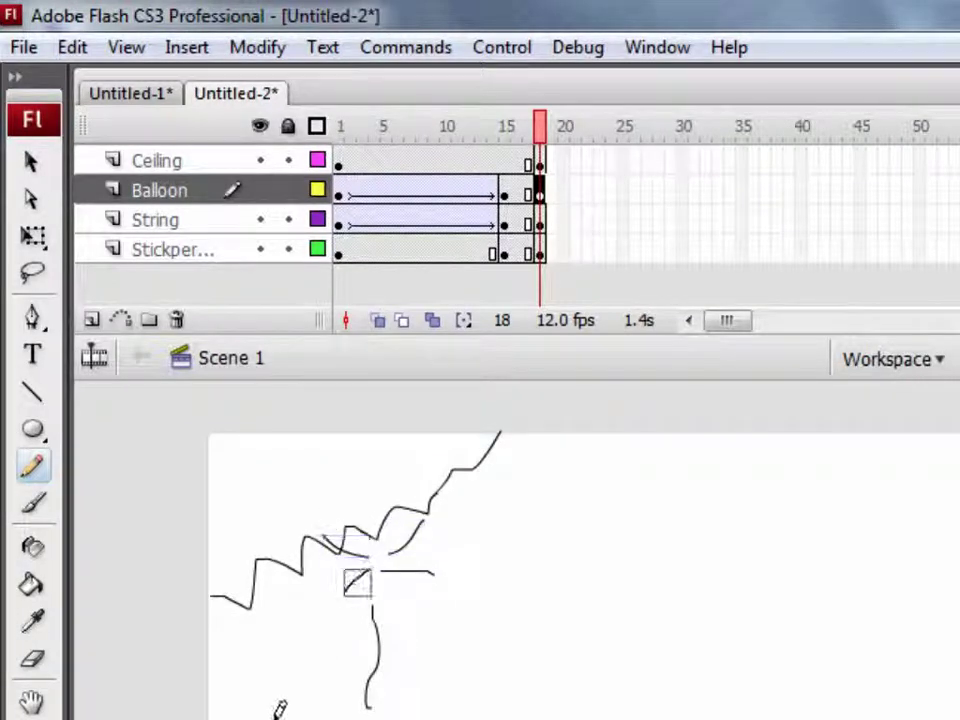
- Scrub around frame 18 and test the movie to check the balloon's pop, closing the preview when done
drag(540, 140, 542, 182)
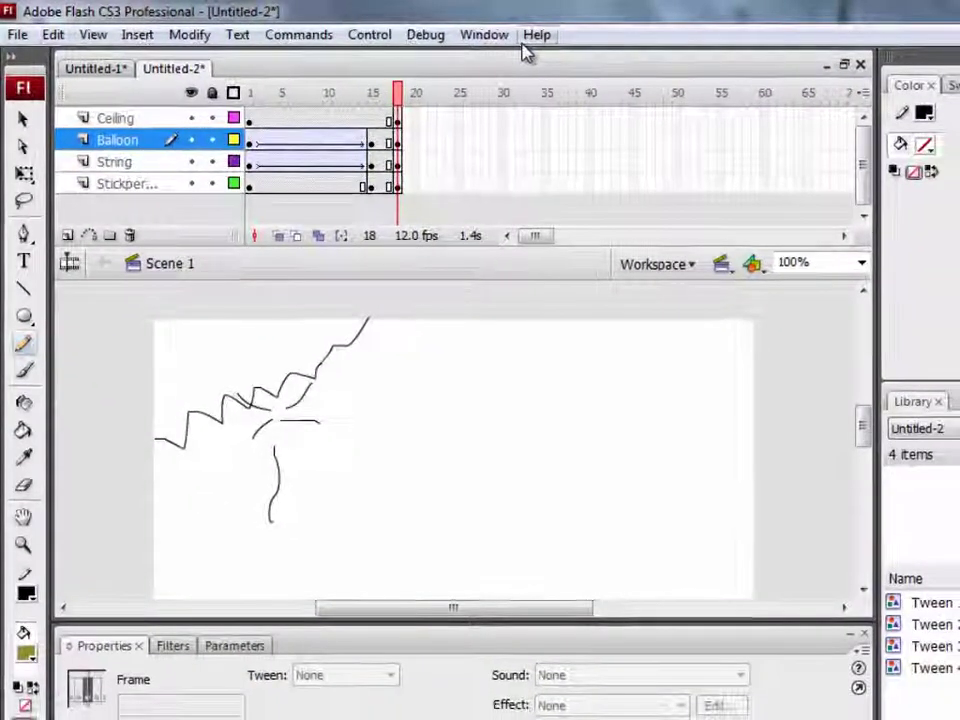
key(ctrl+Return)
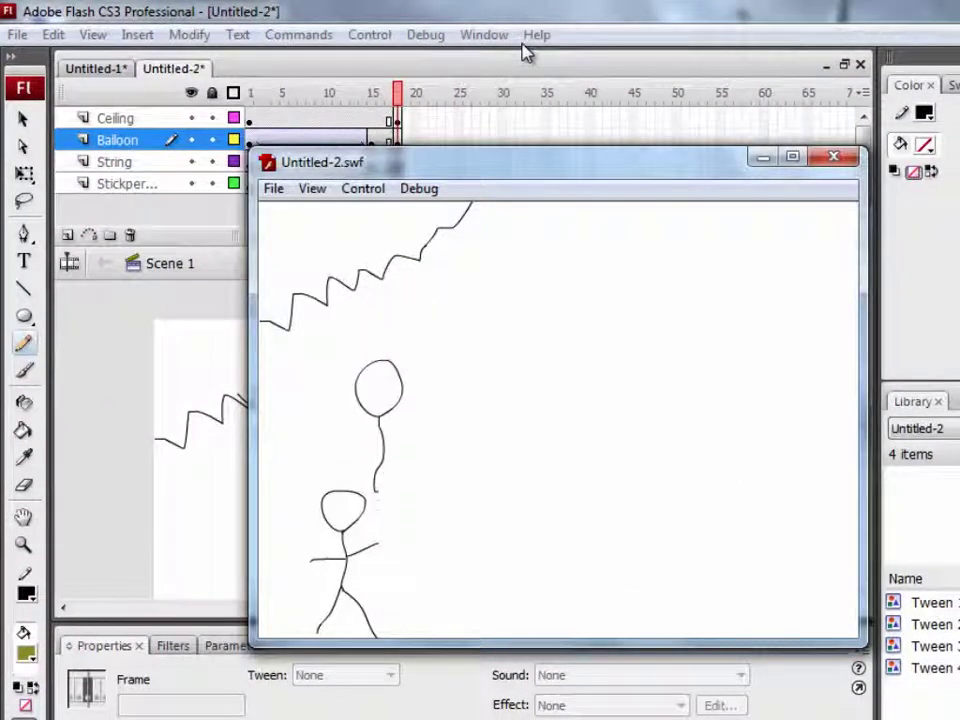
click(833, 157)
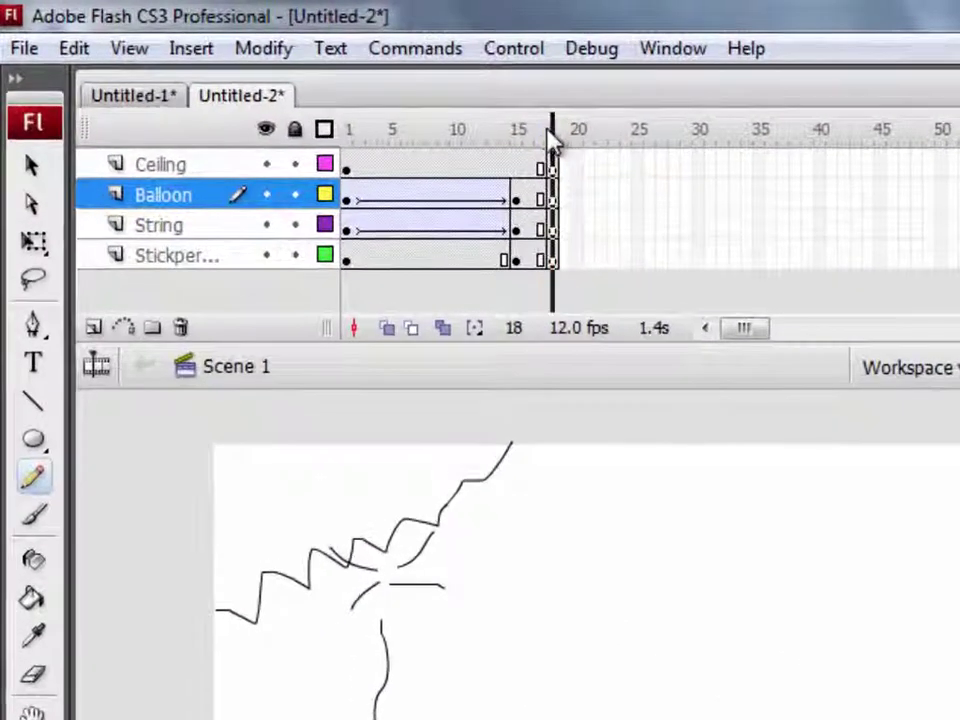
- Try to create a shape tween between frames 15 and 18 on the Balloon layer
drag(395, 92, 374, 92)
mouse_move(521, 128)
mouse_down()
mouse_move(554, 137)
mouse_move(523, 146)
mouse_up()
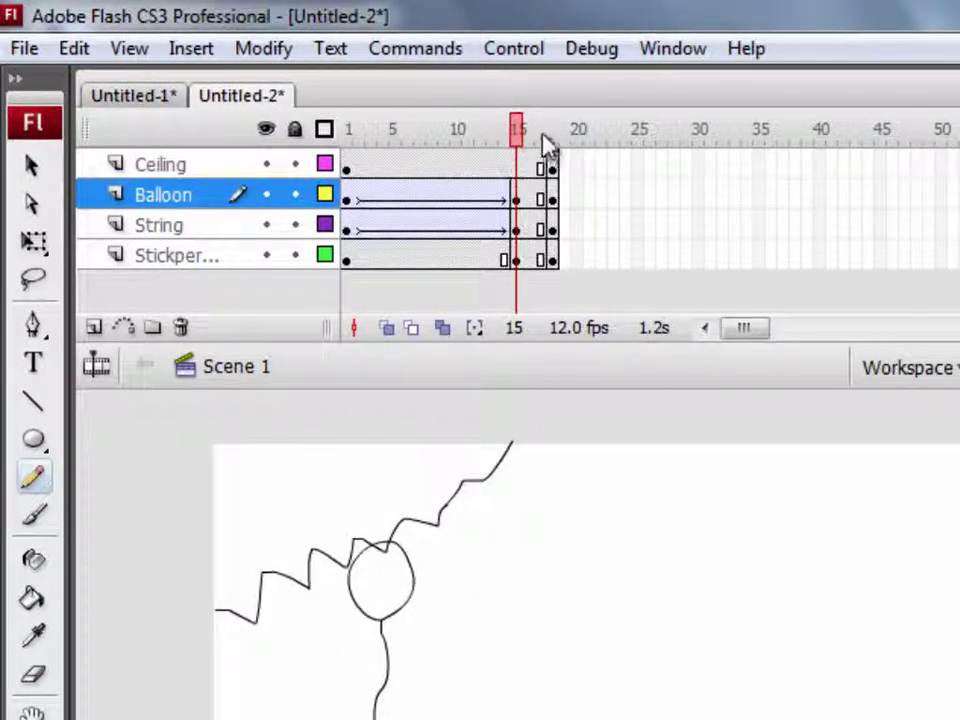
right_click(531, 200)
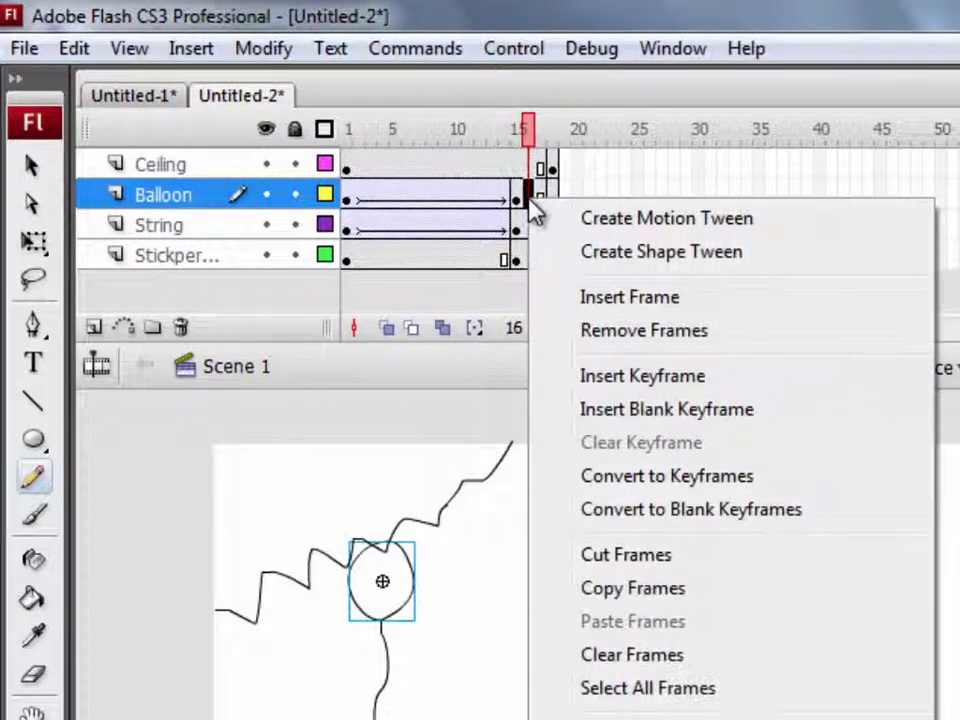
click(672, 255)
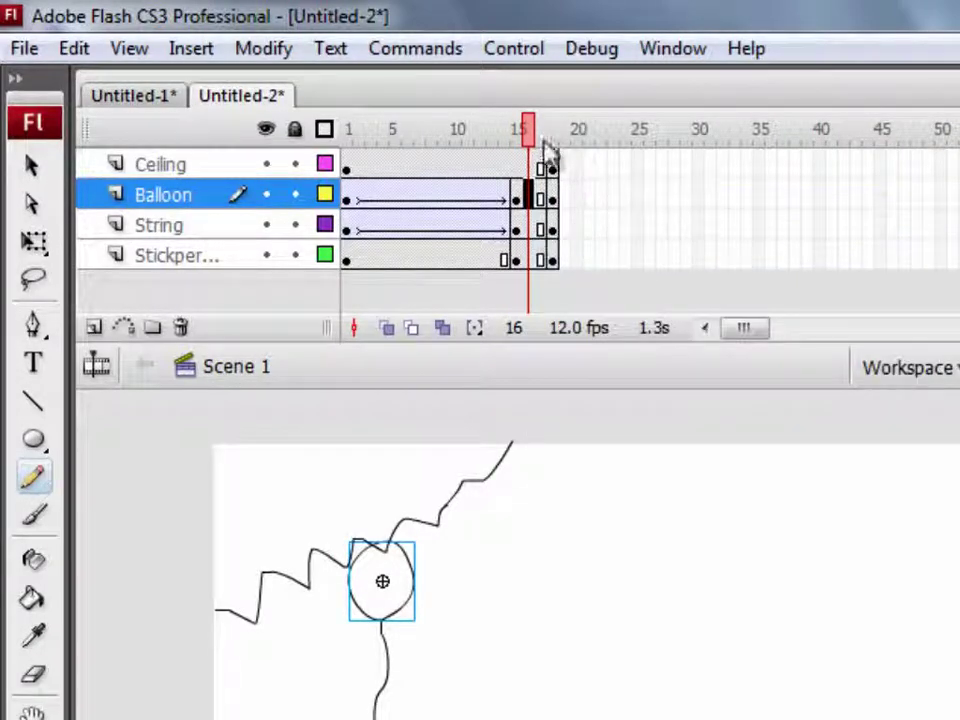
mouse_move(533, 140)
mouse_down()
mouse_move(516, 144)
mouse_move(557, 150)
mouse_move(537, 167)
mouse_move(525, 141)
mouse_move(563, 141)
mouse_move(517, 141)
mouse_up()
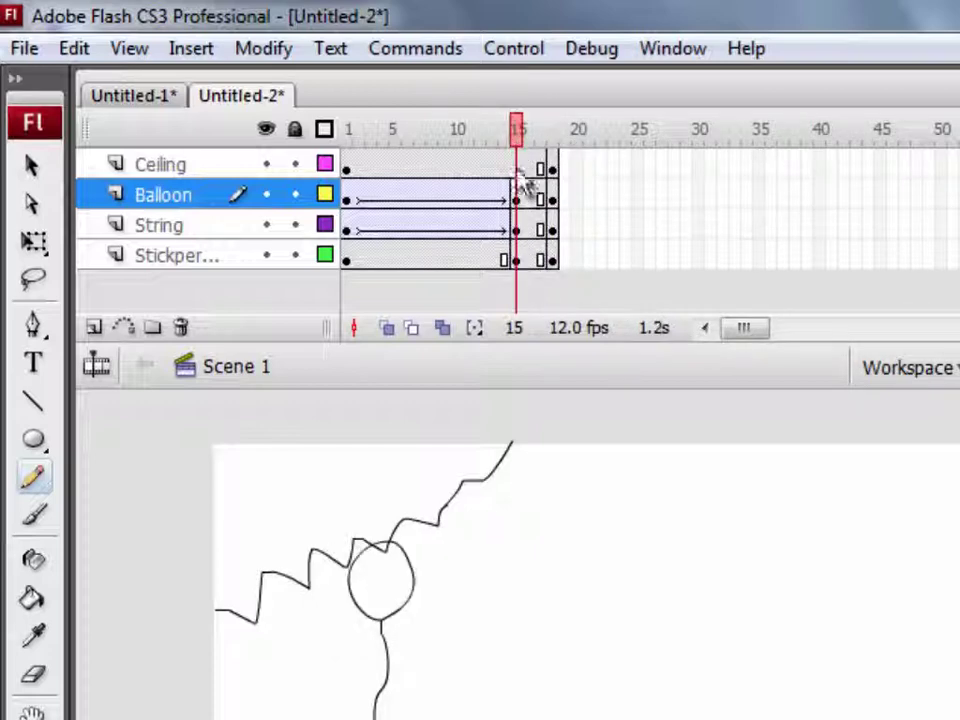
- Break apart the balloon at frame 15 of the Balloon layer
click(31, 165)
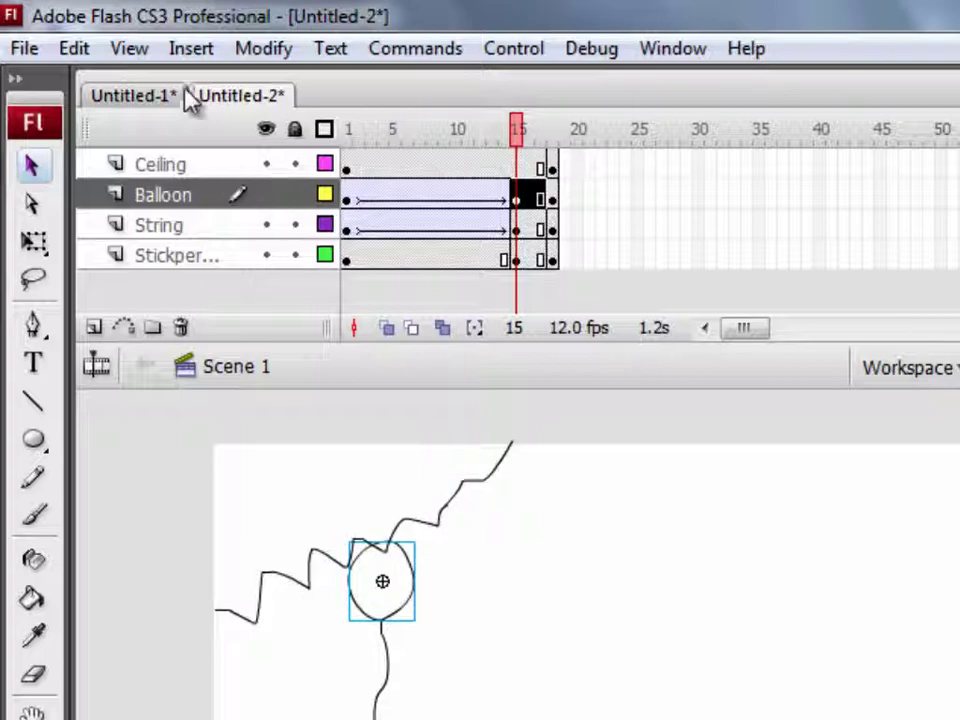
click(255, 52)
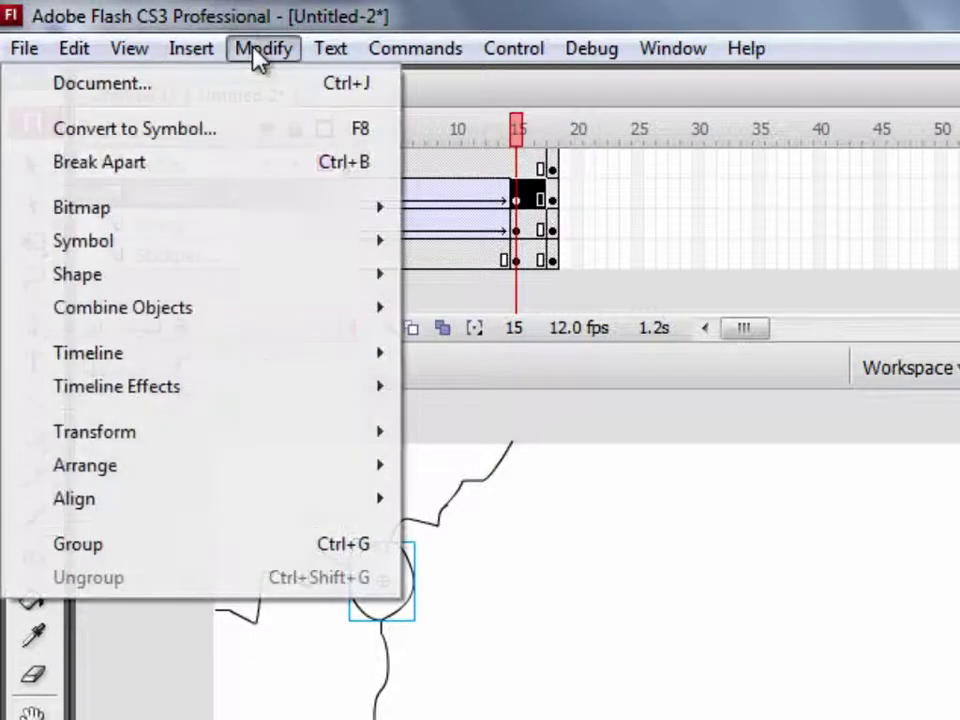
click(148, 166)
- Select all four burst lines at frame 18 of the Balloon layer and break them apart
drag(519, 129, 559, 146)
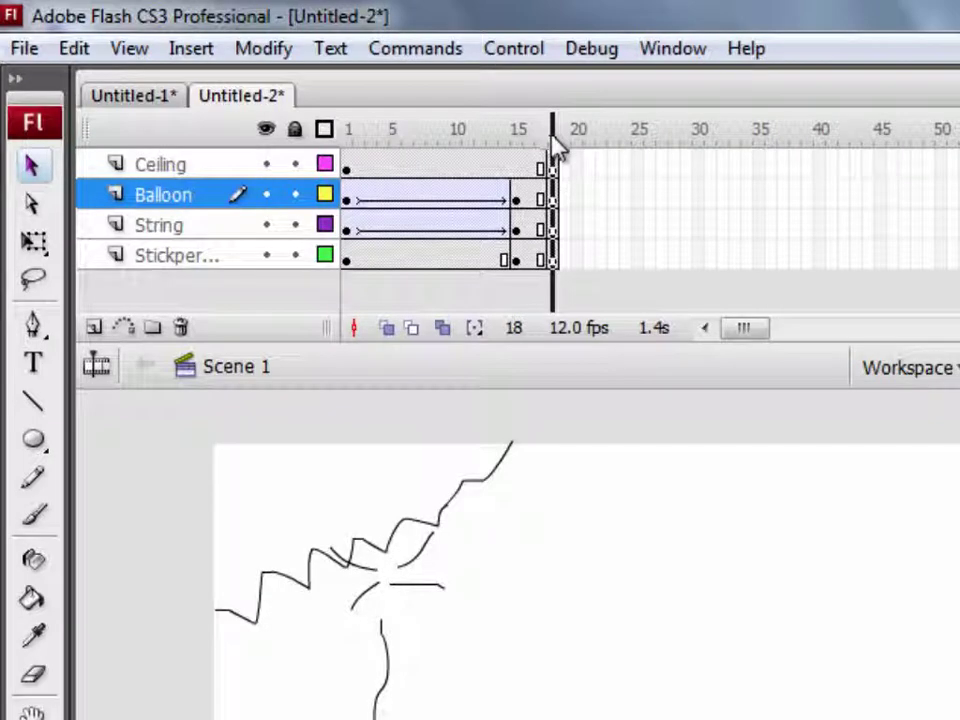
click(429, 553)
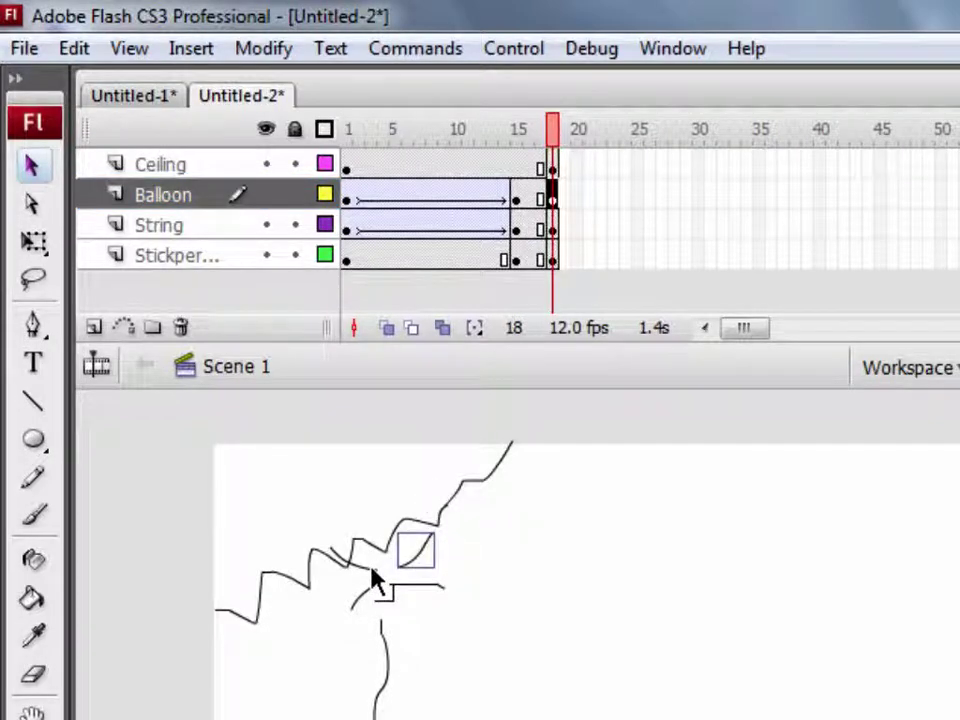
shift+click(416, 584)
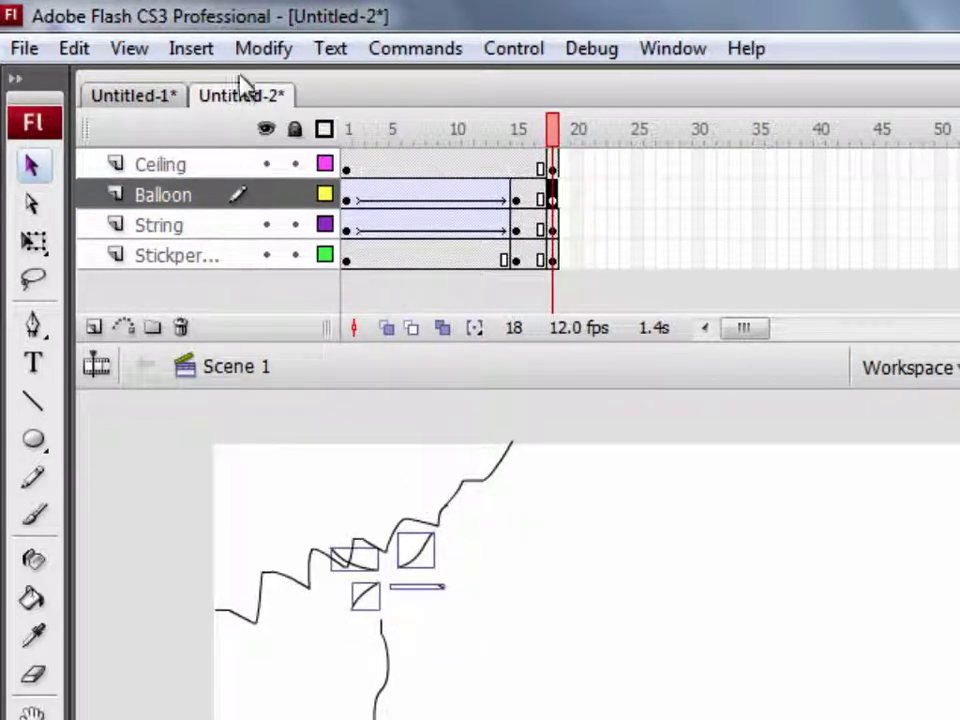
click(264, 48)
click(167, 163)
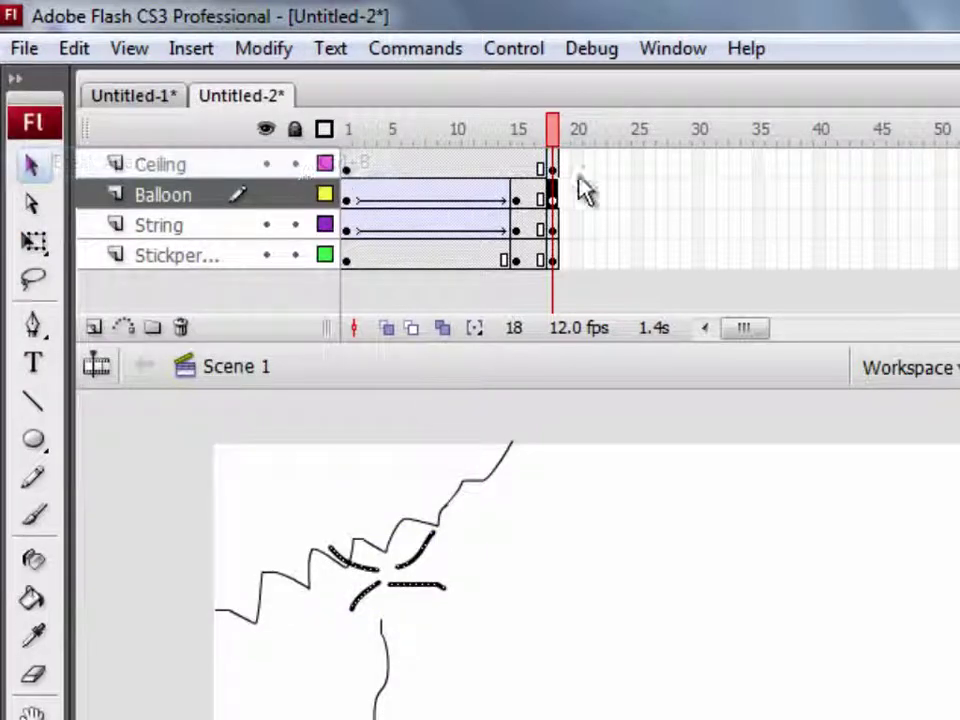
- Create a shape tween between frames 15 and 18 on the Balloon layer
mouse_move(557, 141)
mouse_down()
mouse_move(527, 148)
mouse_move(563, 152)
mouse_move(518, 150)
mouse_up()
right_click(528, 197)
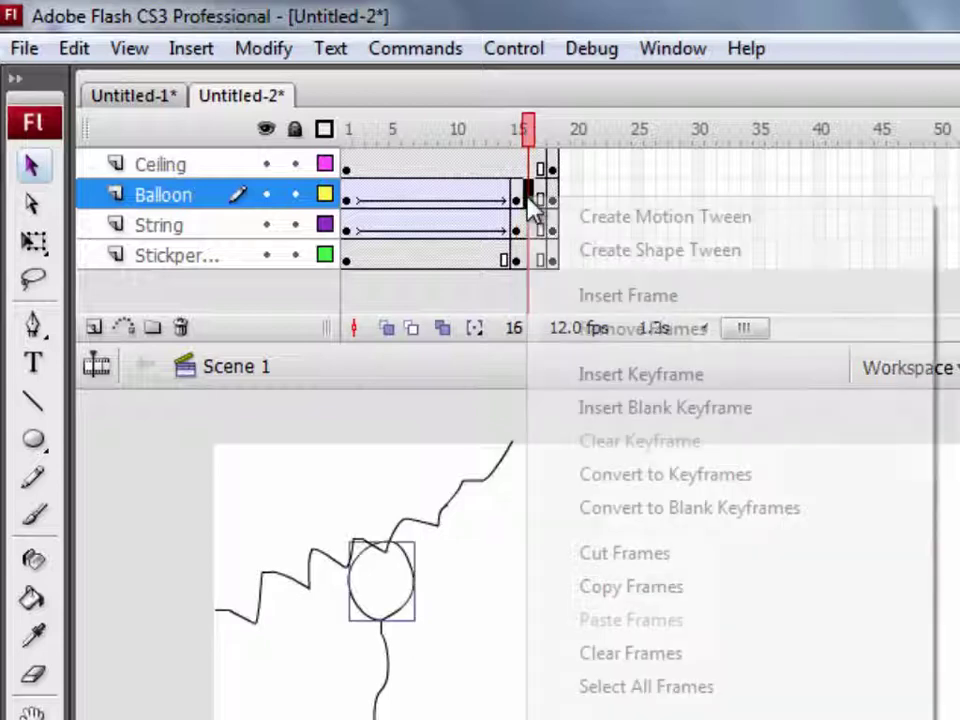
click(620, 252)
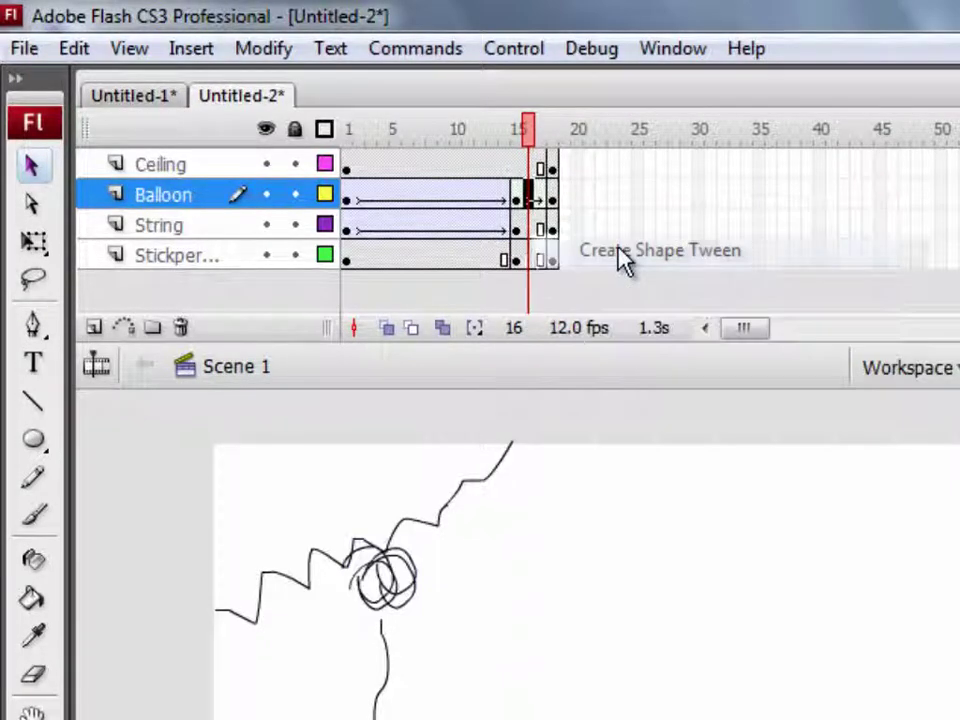
- Scrub through the shape tween to frame 18 and test the movie, closing the preview when done
mouse_move(527, 145)
mouse_down()
mouse_move(520, 132)
mouse_move(557, 150)
mouse_up()
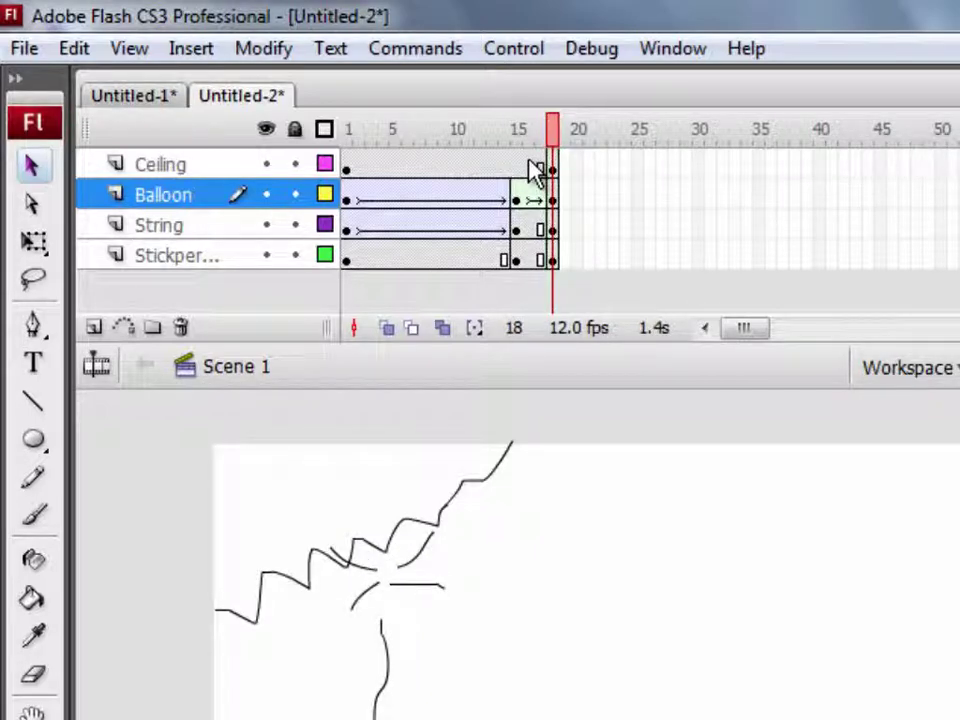
key(ctrl+Return)
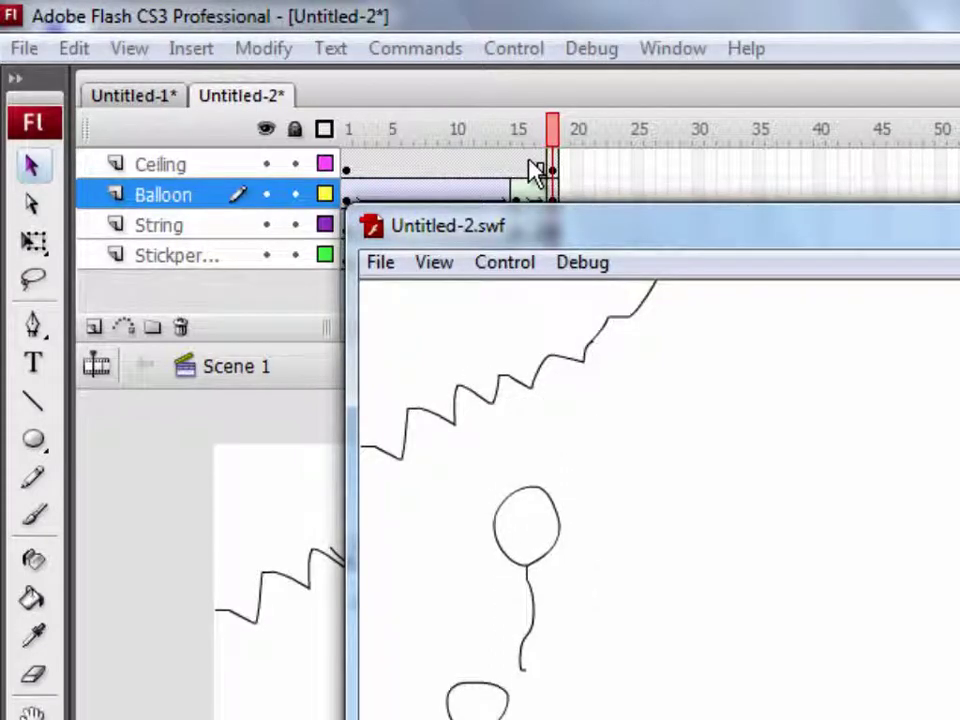
key(ctrl+w)
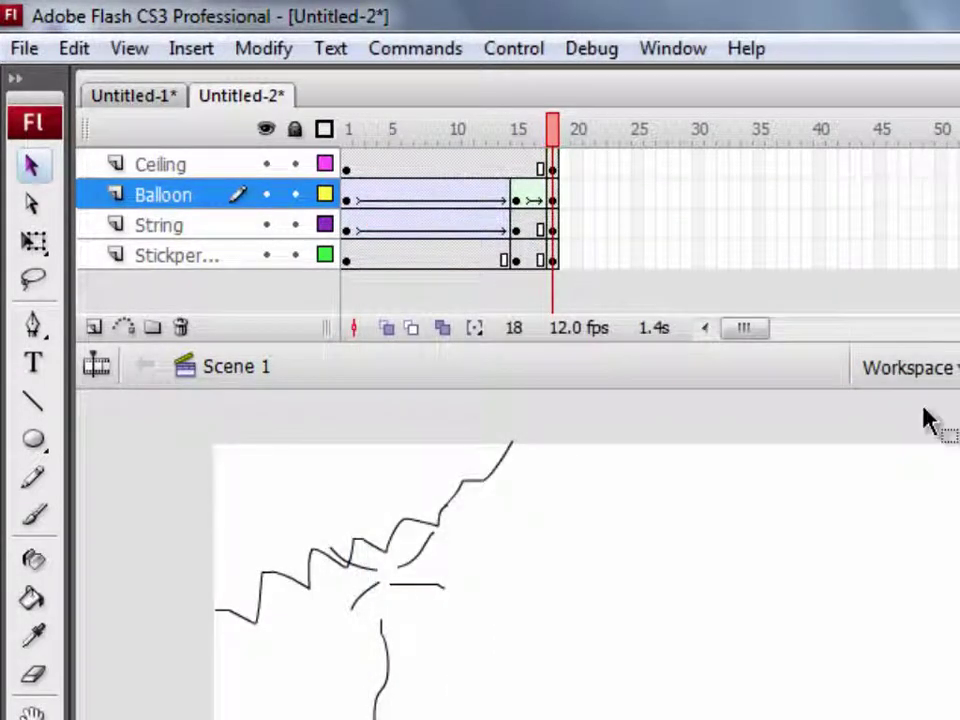
- Return to frame 1, add a new layer named funky ball above the Ceiling layer, and select its first frame
drag(557, 122, 349, 167)
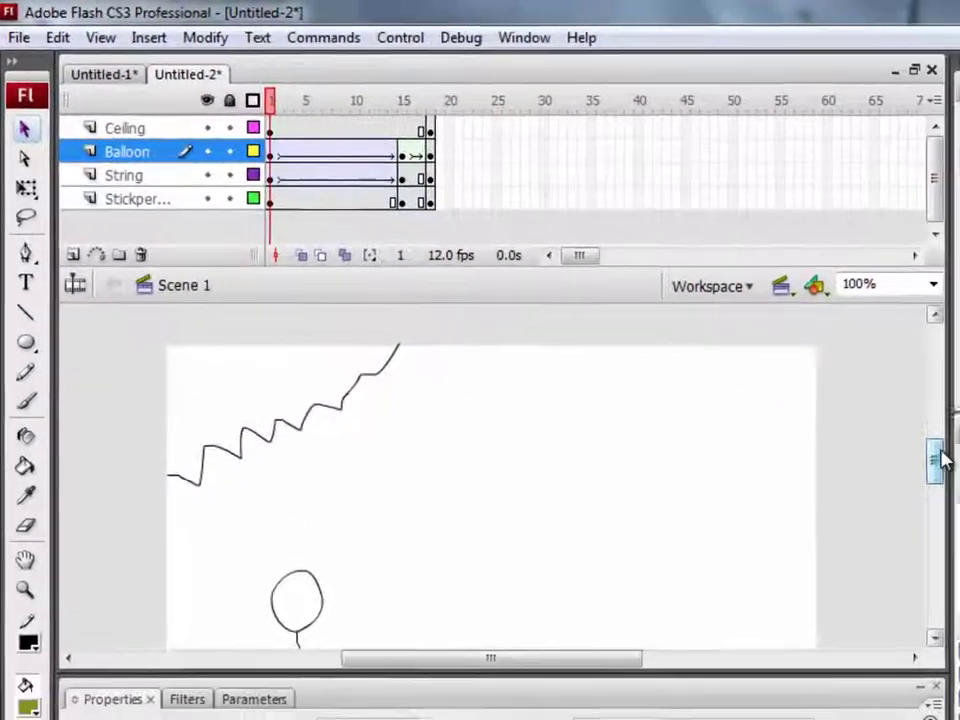
drag(917, 452, 924, 482)
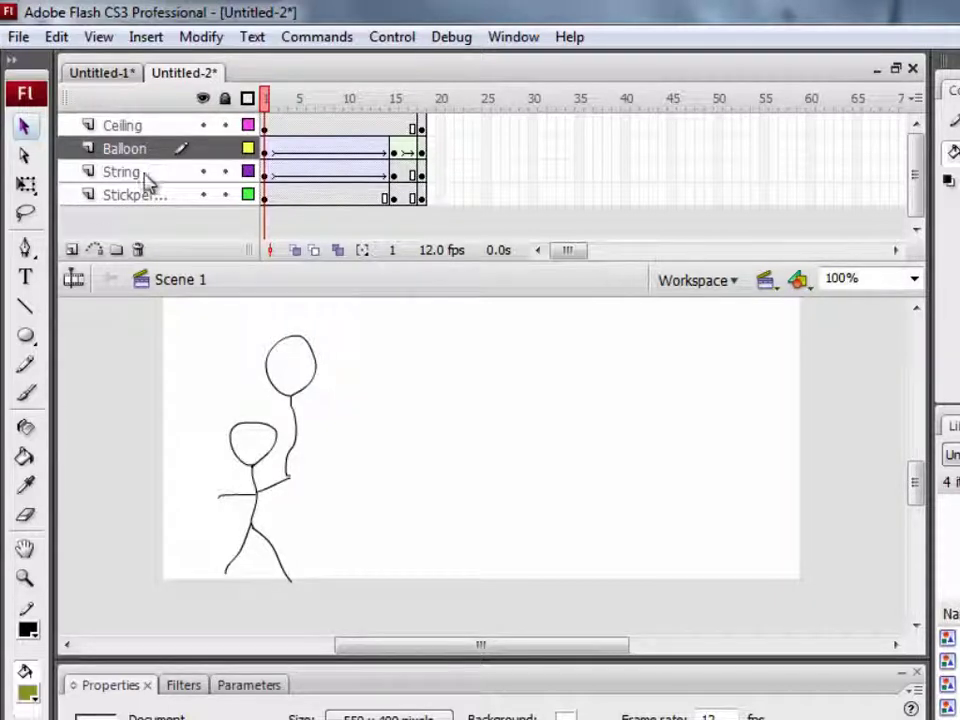
click(72, 251)
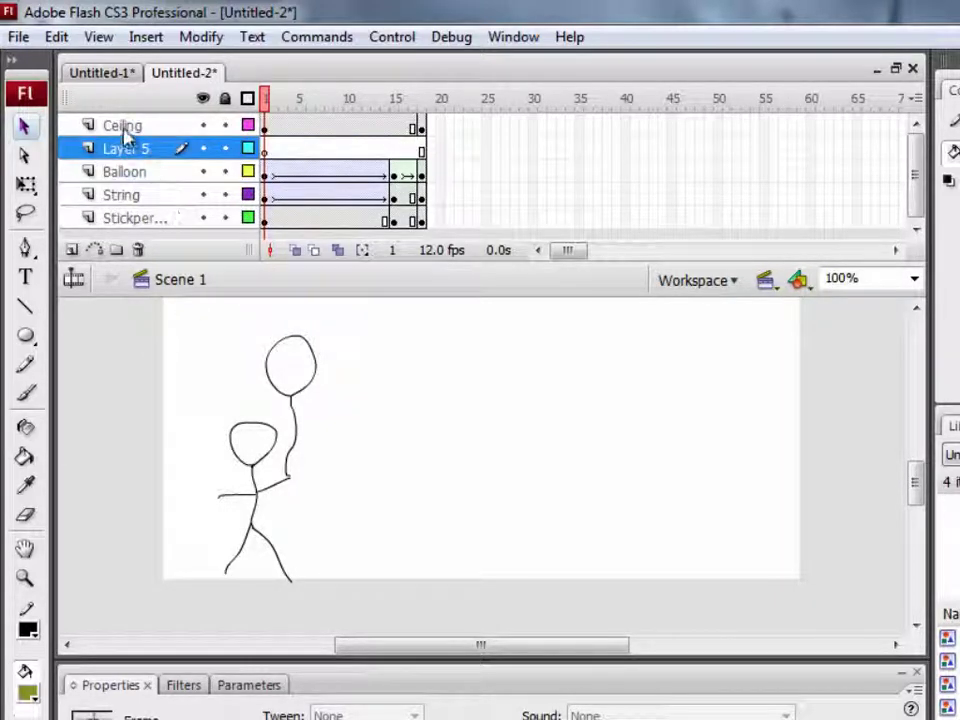
drag(133, 150, 133, 128)
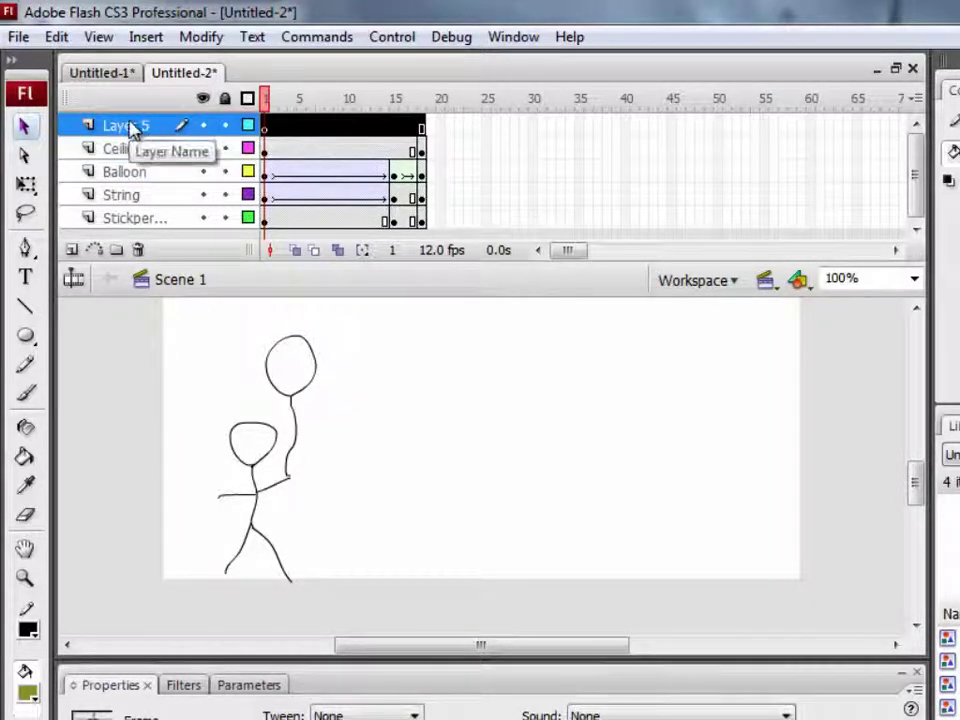
double_click(131, 126)
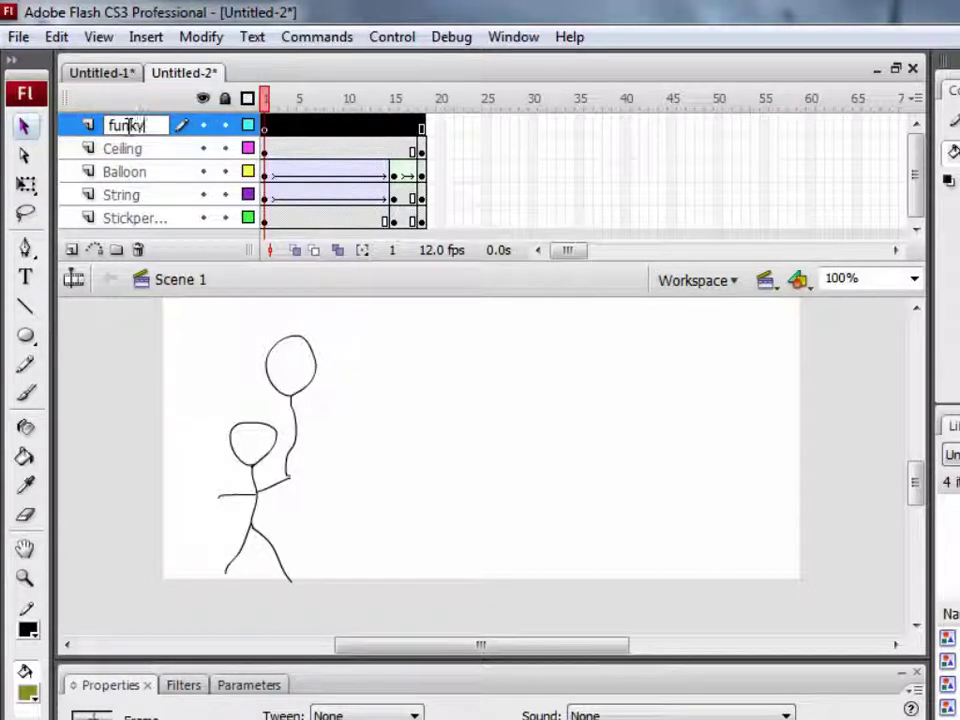
text(funky ball)
key(Return)
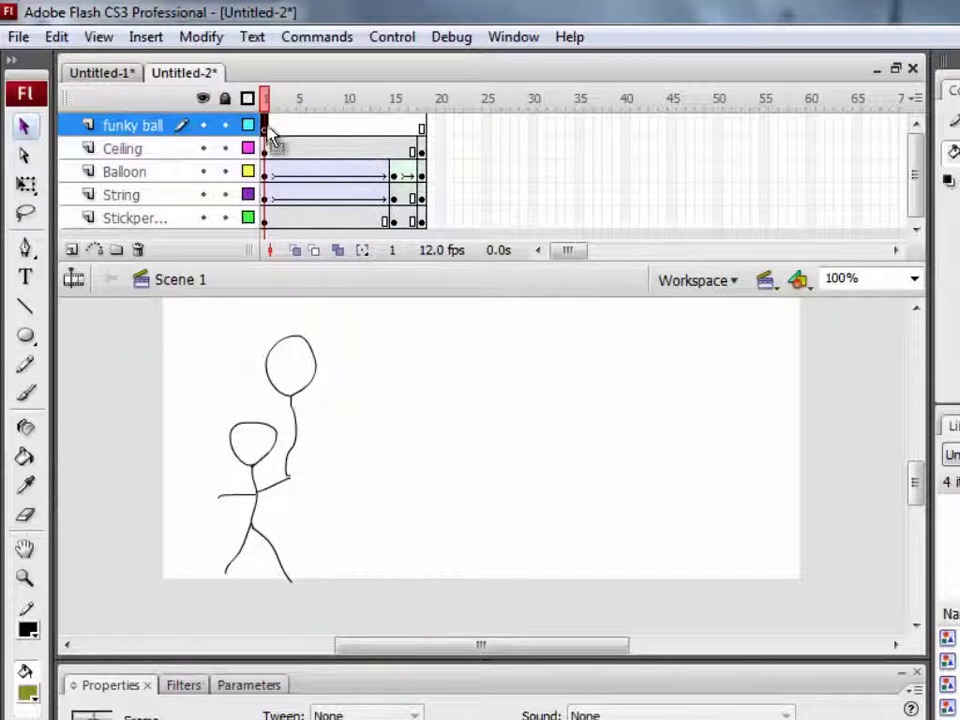
click(268, 127)
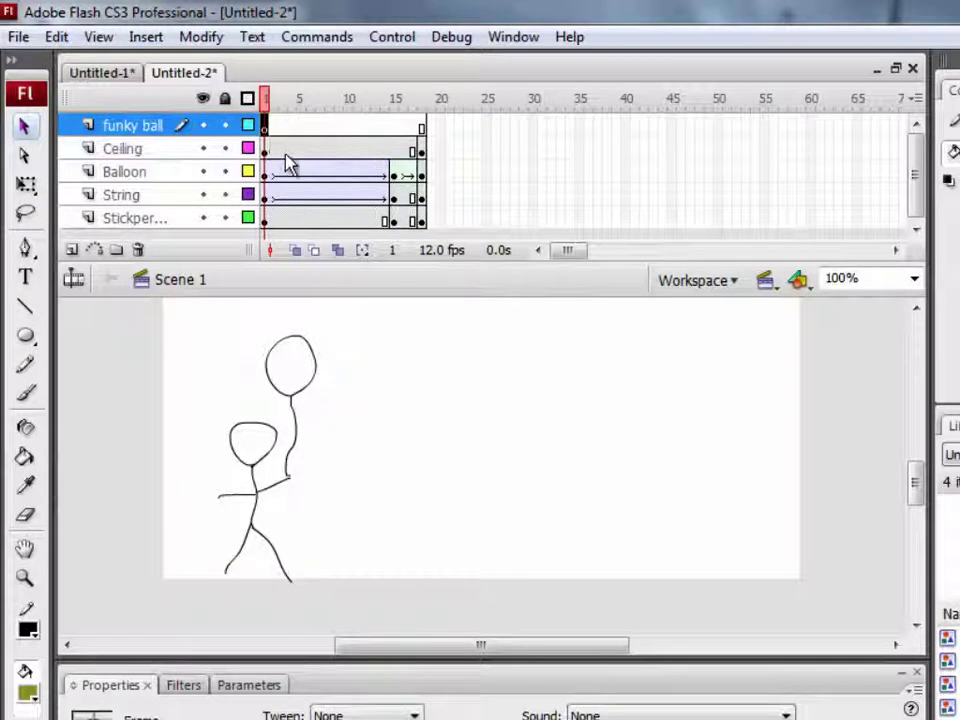
- Draw an olive-filled rectangle to the right of the stick person on frame 1 of the funky ball layer
click(26, 340)
click(66, 368)
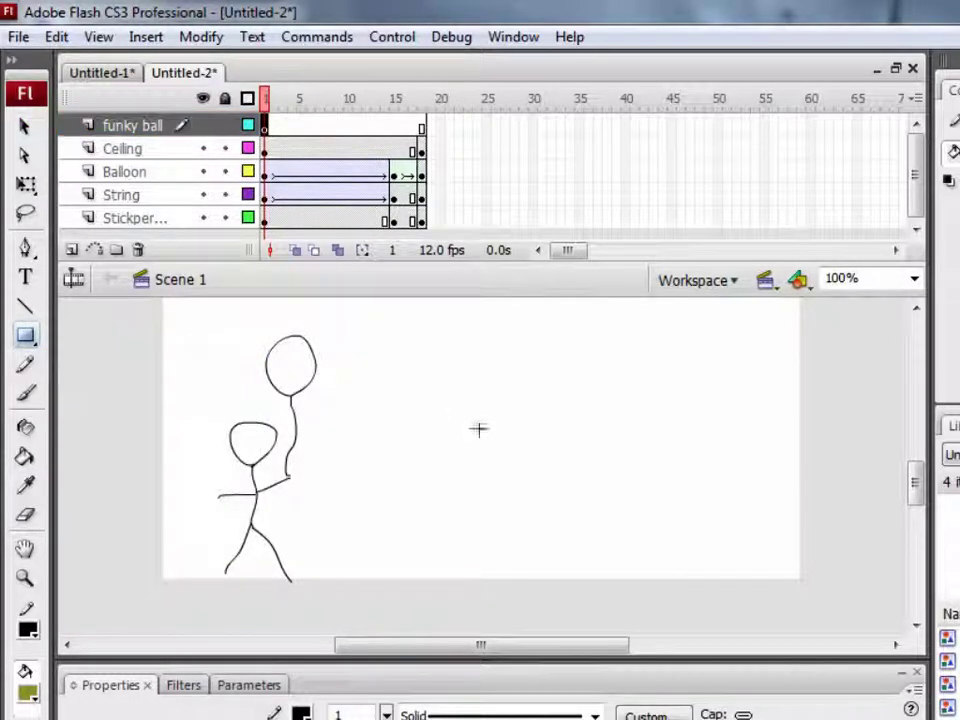
drag(445, 421, 460, 456)
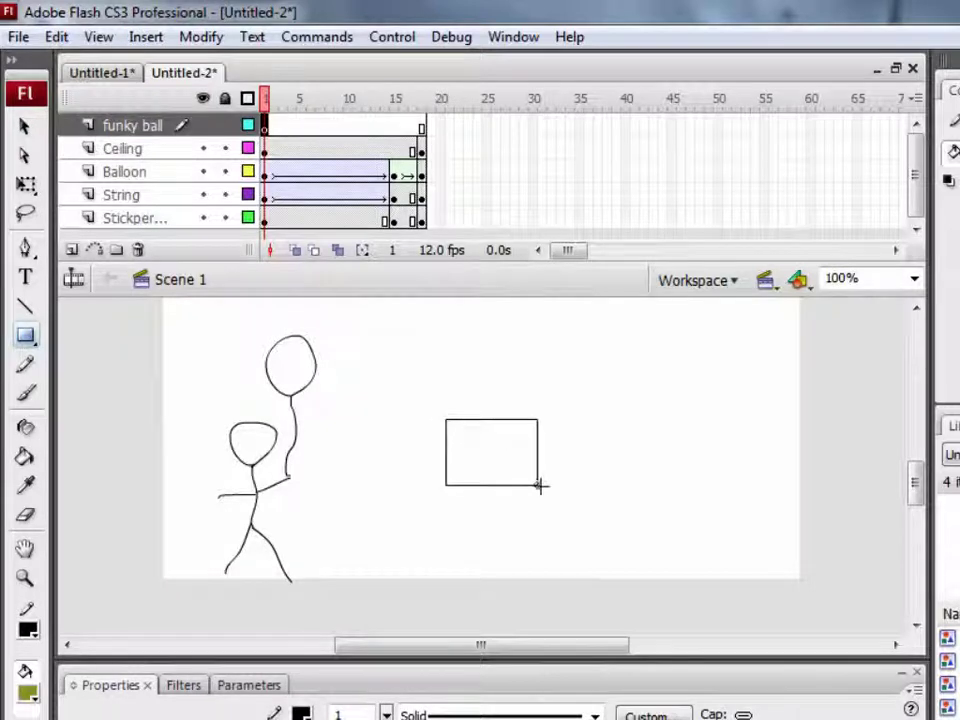
drag(540, 486, 543, 489)
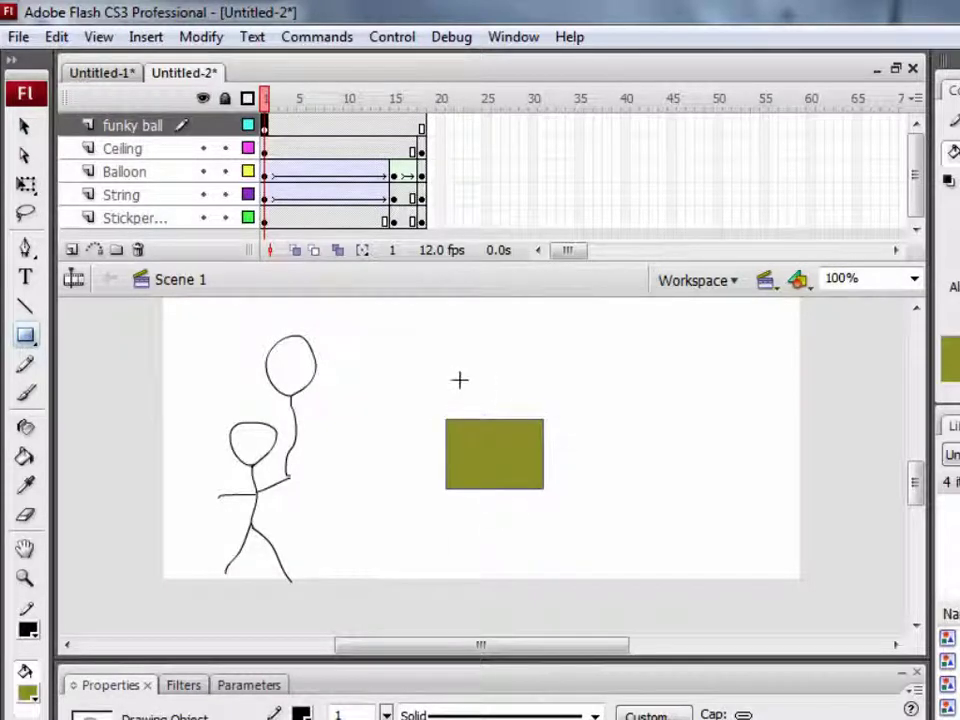
- Insert a keyframe at frame 18 of the funky ball layer and delete the rectangle from that frame
drag(272, 96, 420, 124)
right_click(422, 128)
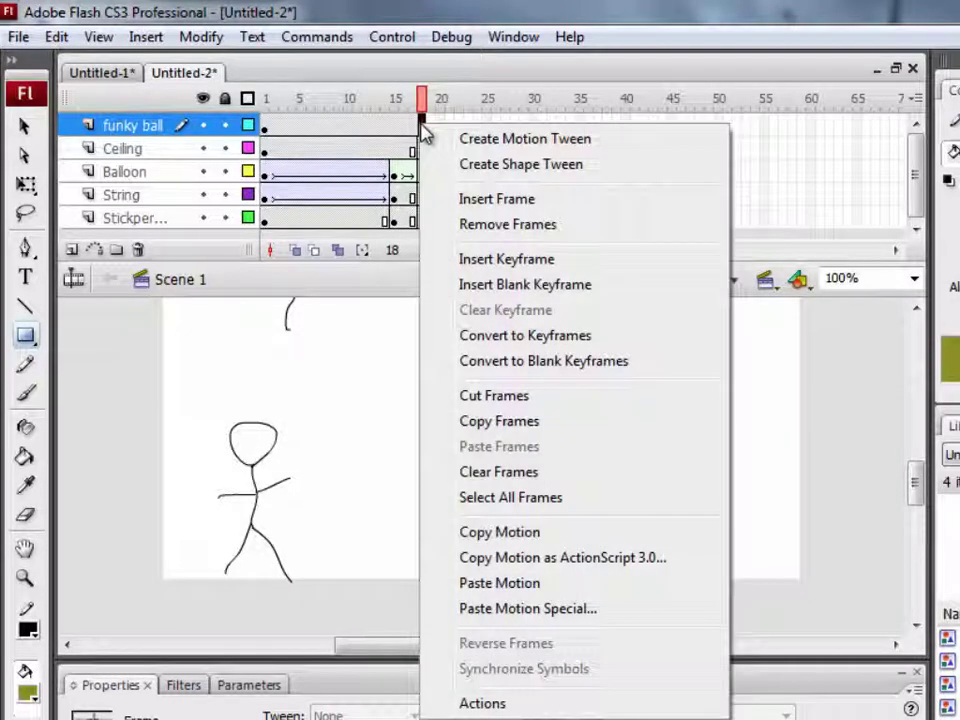
click(525, 261)
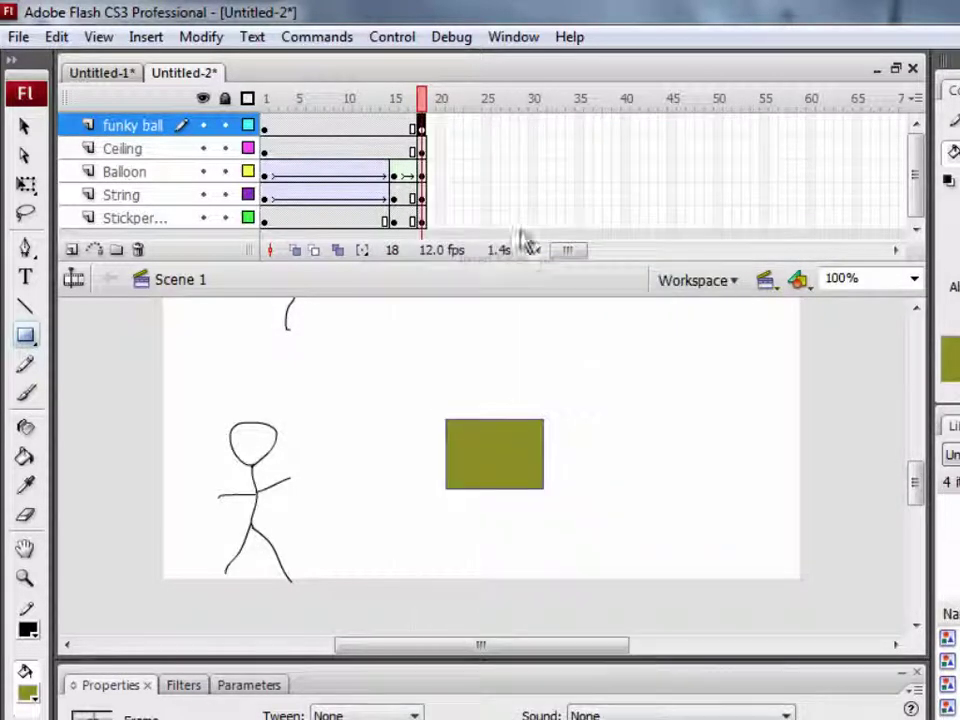
click(28, 122)
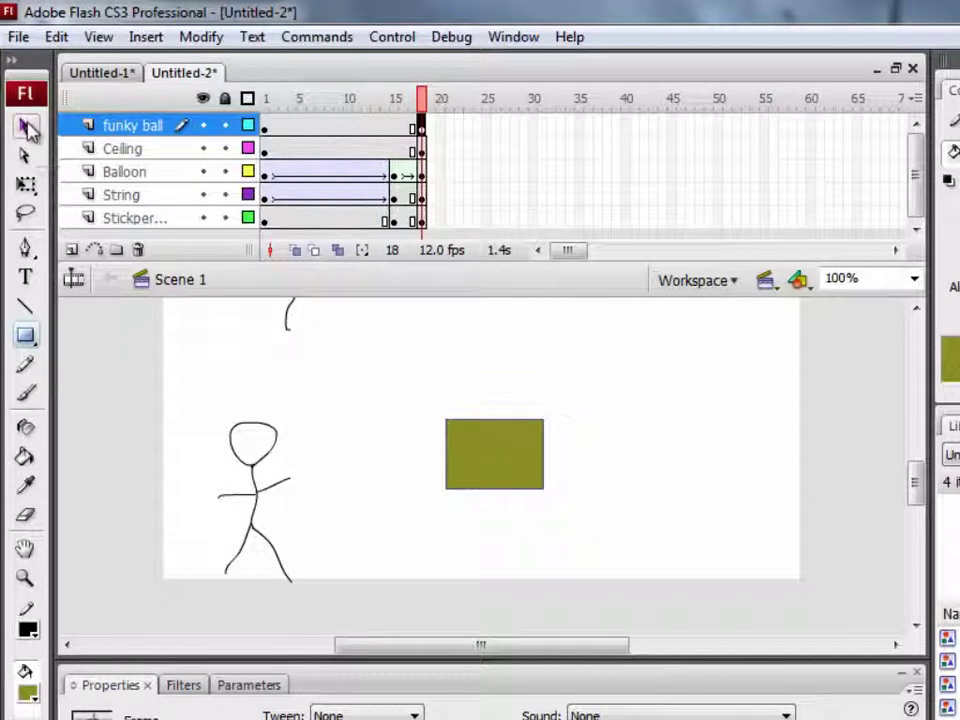
click(478, 466)
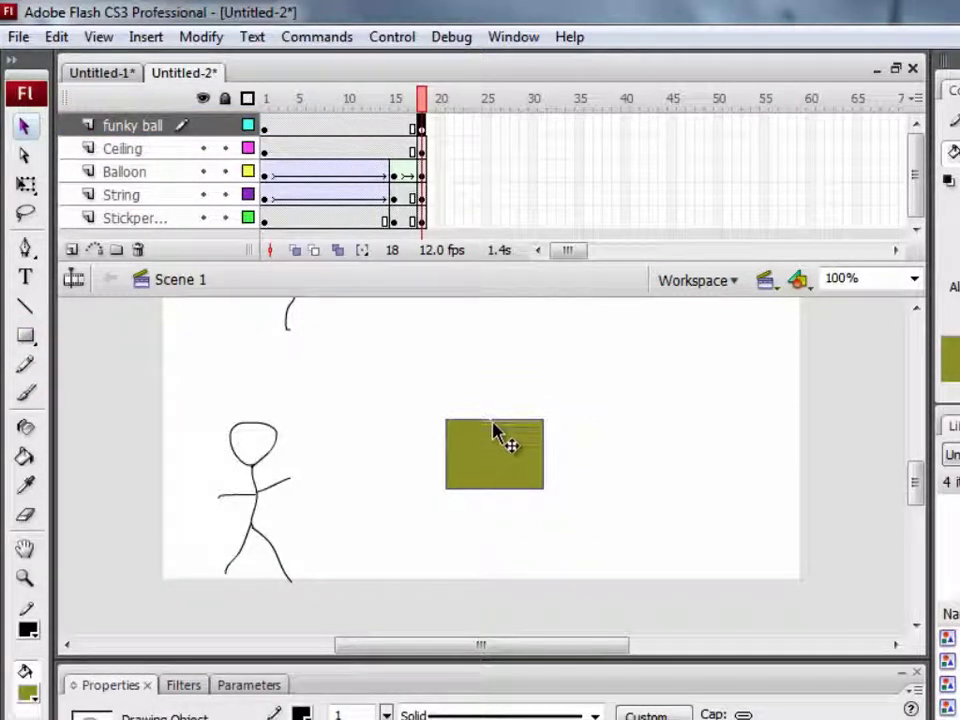
key(Delete)
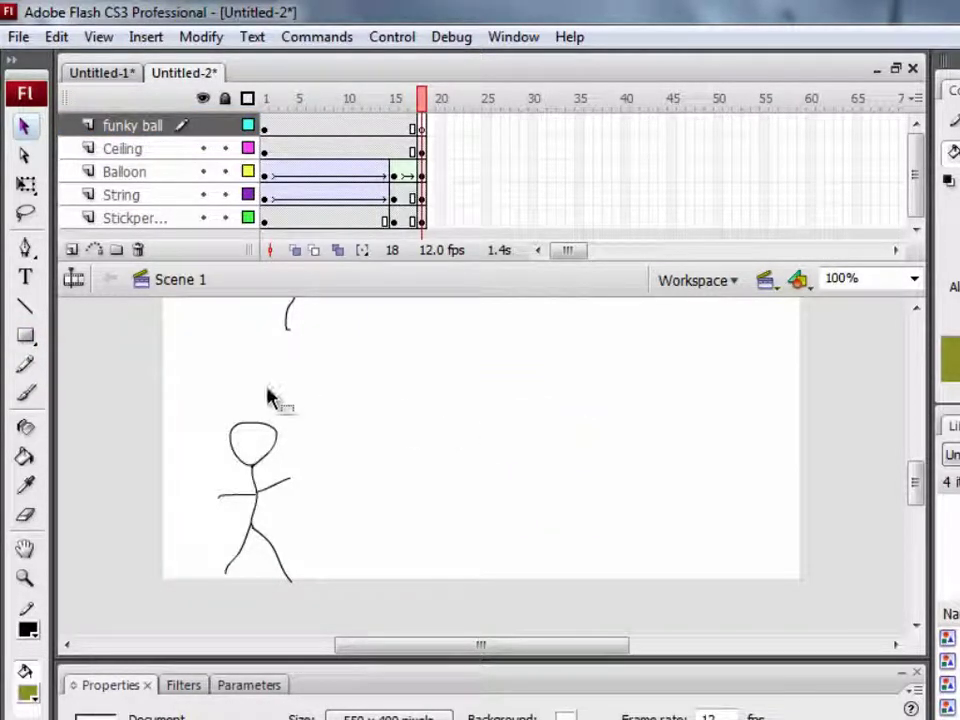
- Draw a circle where the rectangle was on frame 18 of the funky ball layer and fill it bright green
drag(33, 345, 64, 405)
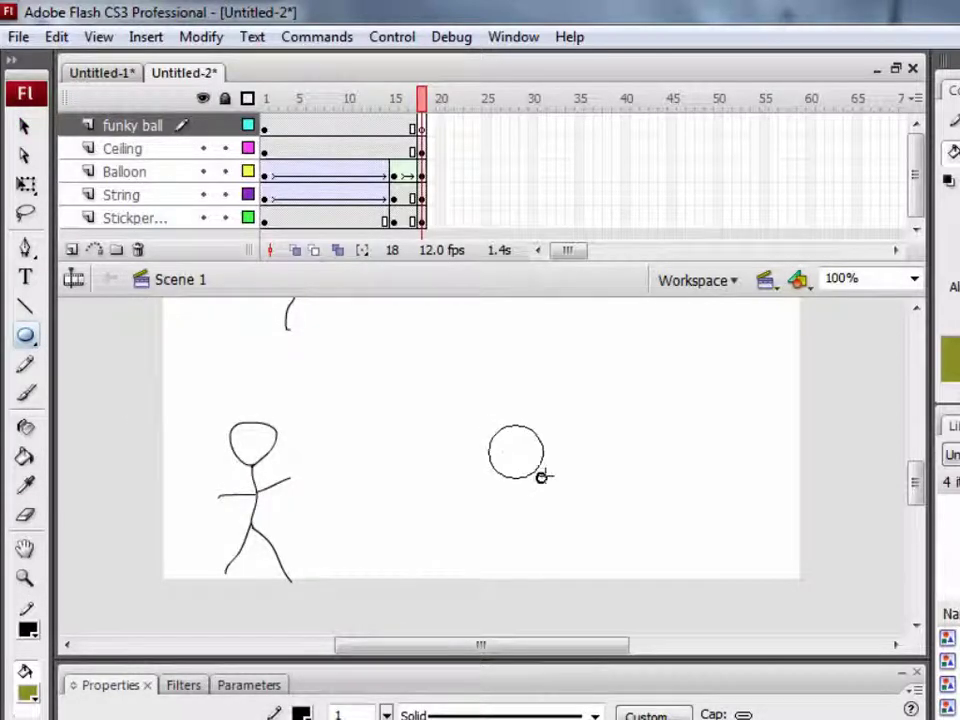
drag(560, 490, 557, 492)
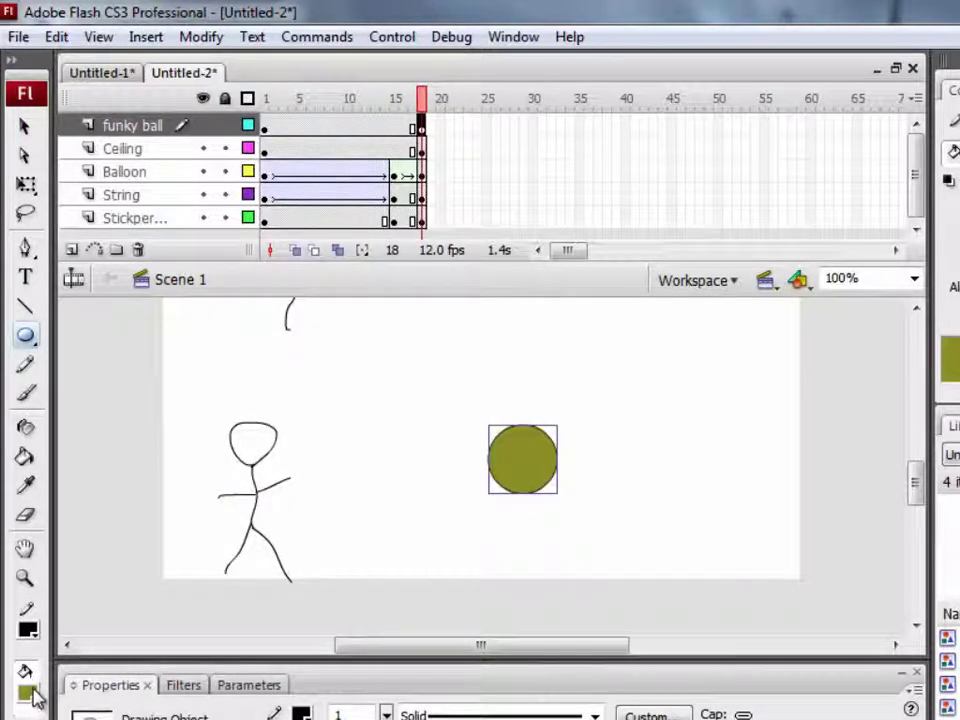
click(28, 692)
click(156, 560)
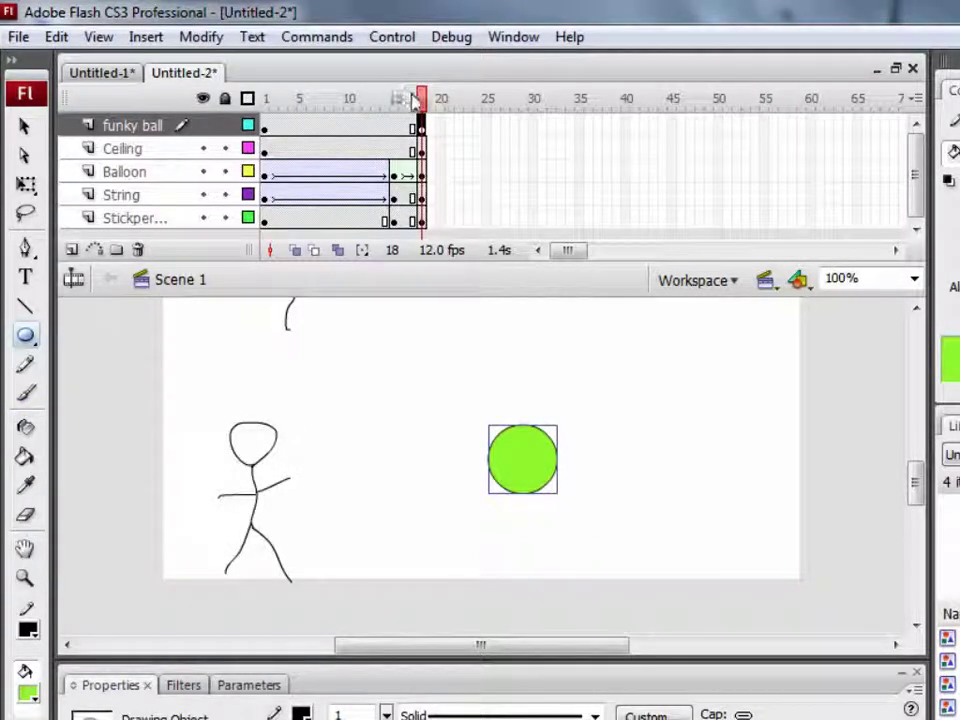
- Create a shape tween between frames 1 and 18 on the funky ball layer
mouse_move(415, 100)
mouse_down()
mouse_move(402, 100)
mouse_move(428, 115)
mouse_up()
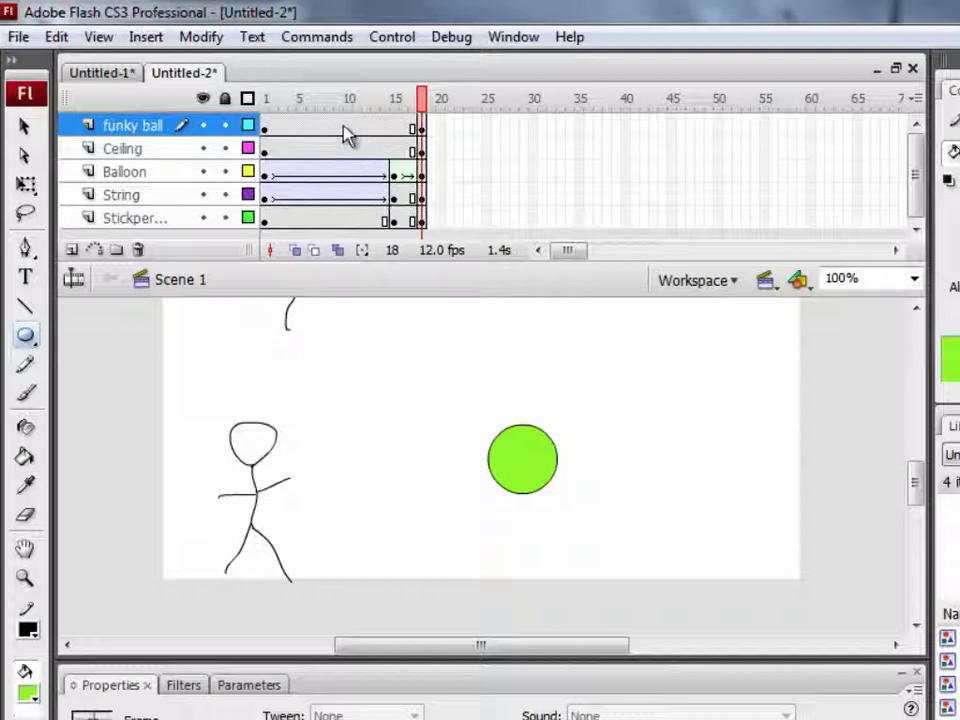
right_click(344, 133)
click(443, 166)
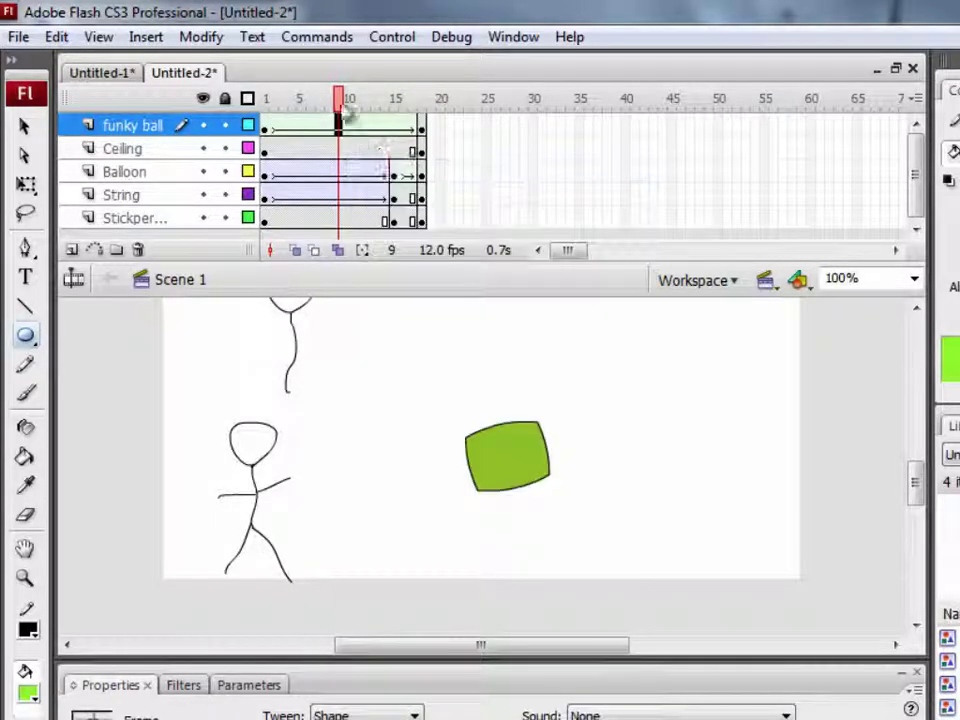
- Scrub back to frame 1 and test the movie to check the rectangle-to-circle morph, closing the preview when done
drag(340, 105, 265, 108)
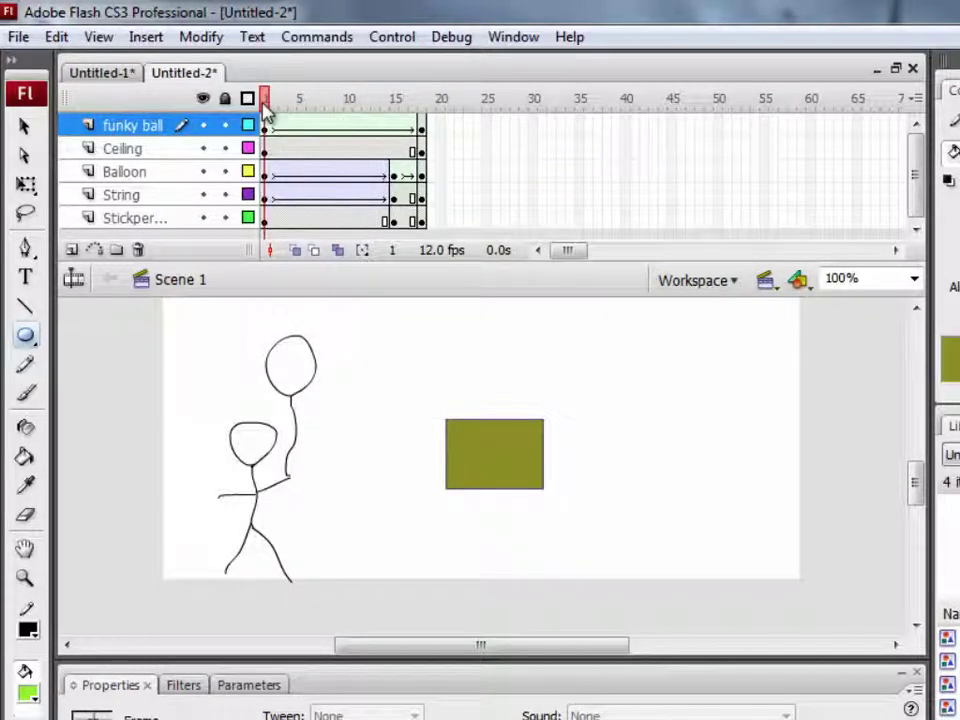
key(ctrl+Return)
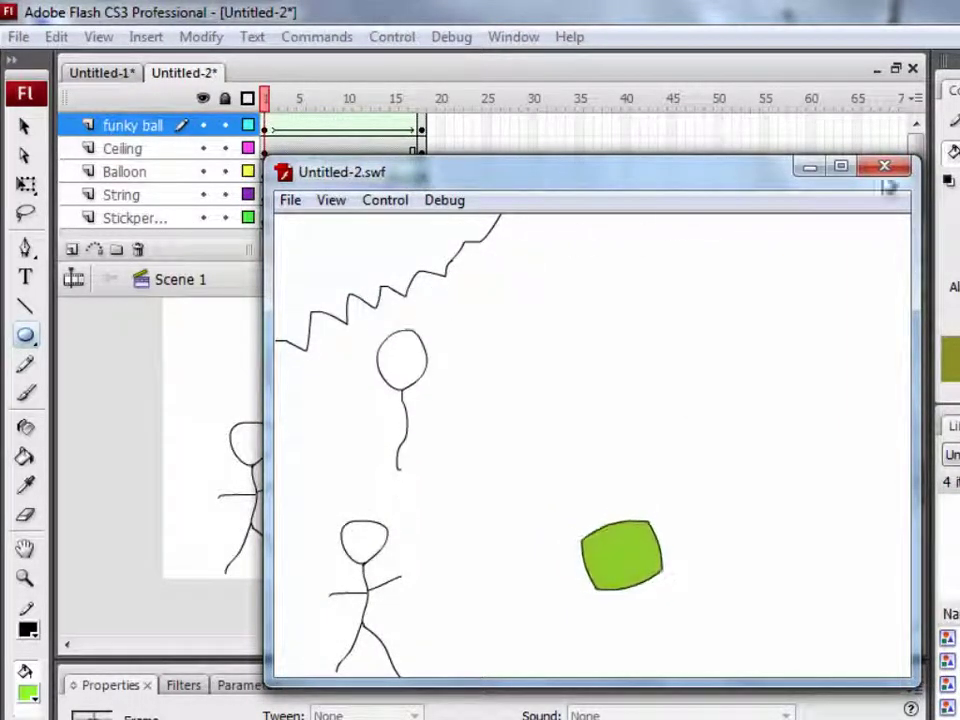
click(884, 166)
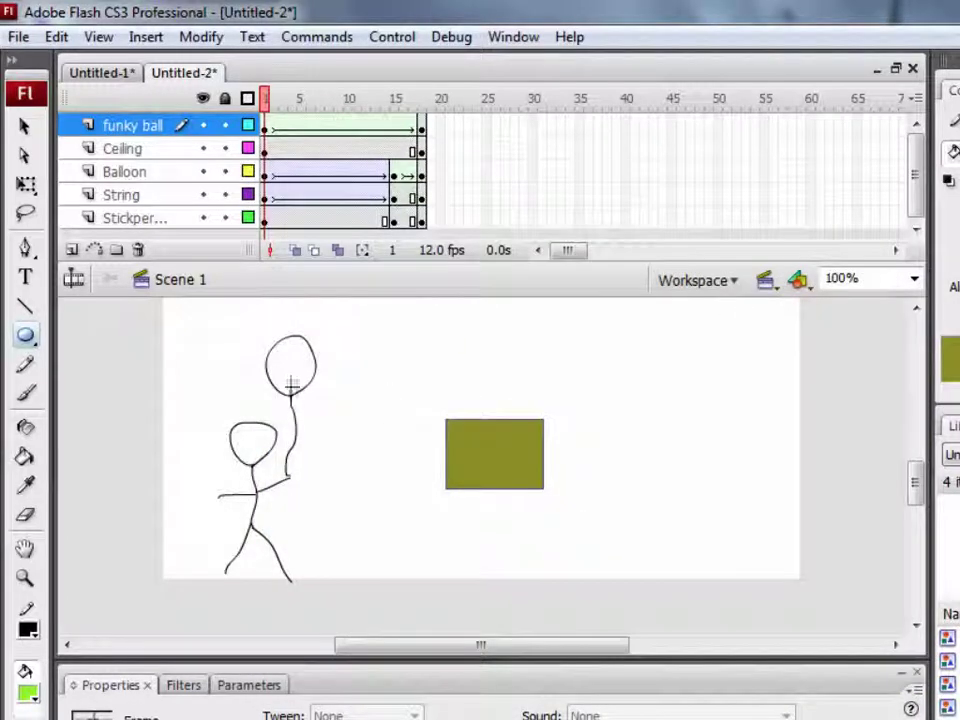